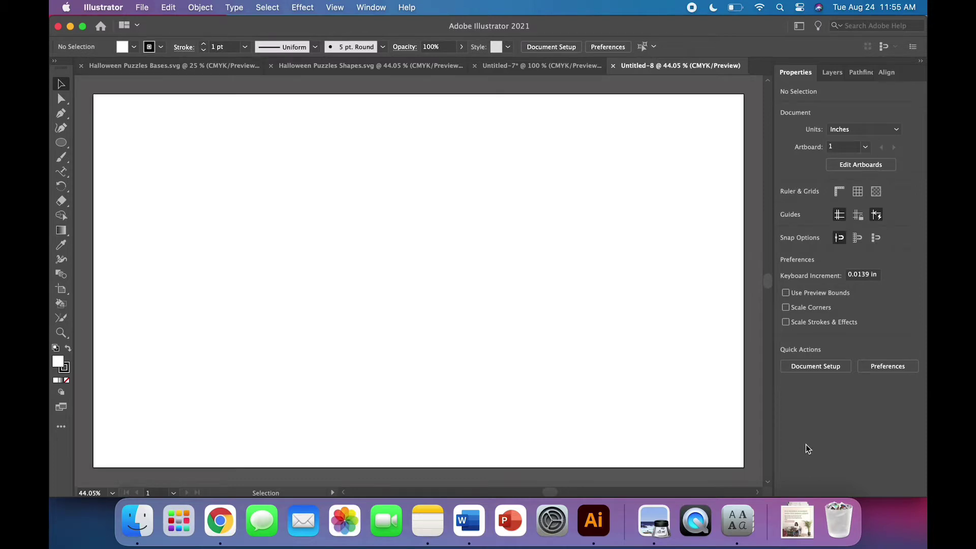
# Drag the Floral Kyle PNG from iCloud Drive onto the Illustrator artboard as a linked file.
pyautogui.click(137, 528)
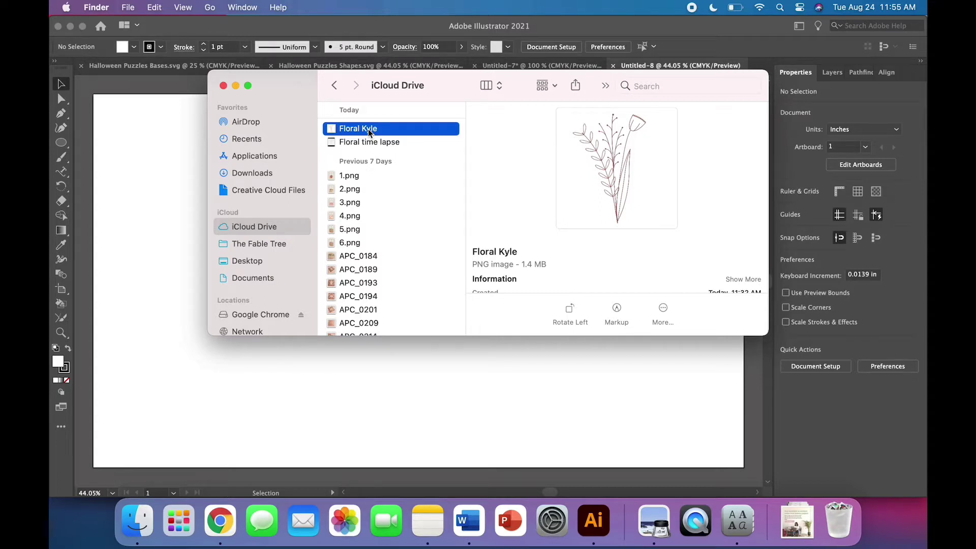
pyautogui.moveTo(368, 129); pyautogui.dragTo(184, 233)
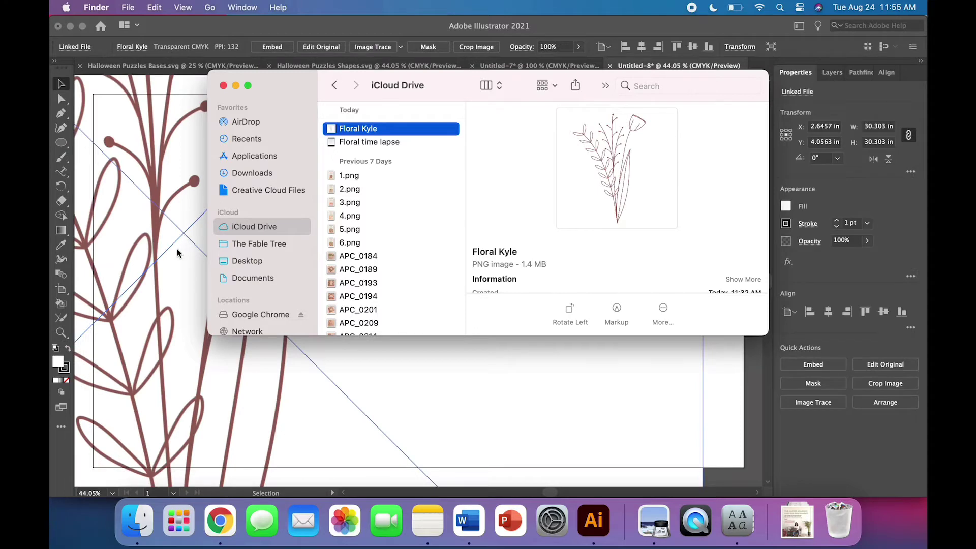
# Zoom out and move the Floral Kyle image to about X 6.552 in, Y 5.45 in over the artboard.
pyautogui.click(177, 252)
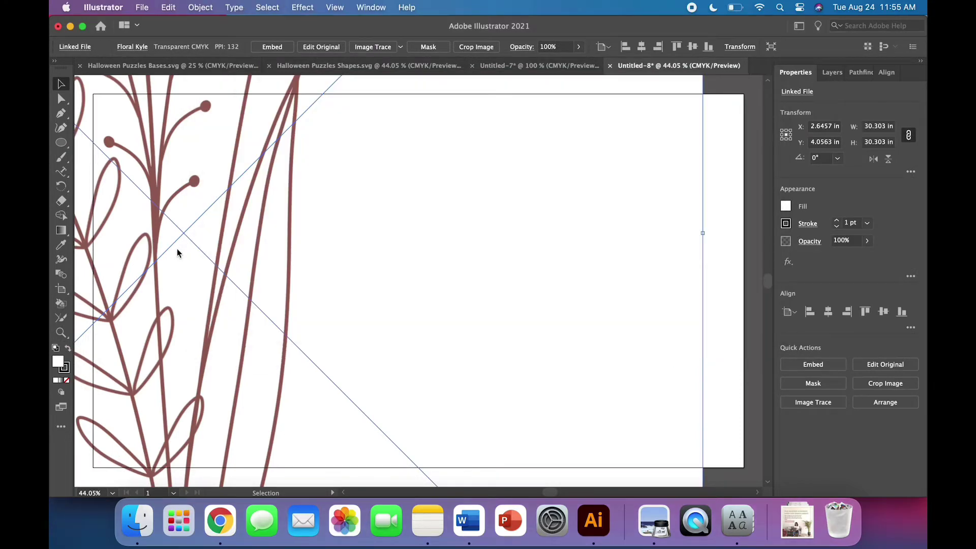
pyautogui.moveTo(253, 232)
pyautogui.mouseDown()
pyautogui.moveTo(327, 202)
pyautogui.moveTo(218, 211)
pyautogui.moveTo(256, 247)
pyautogui.mouseUp()
pyautogui.press('super+minus')
pyautogui.press('super+minus')
pyautogui.press('super+minus')
pyautogui.press('super+minus')
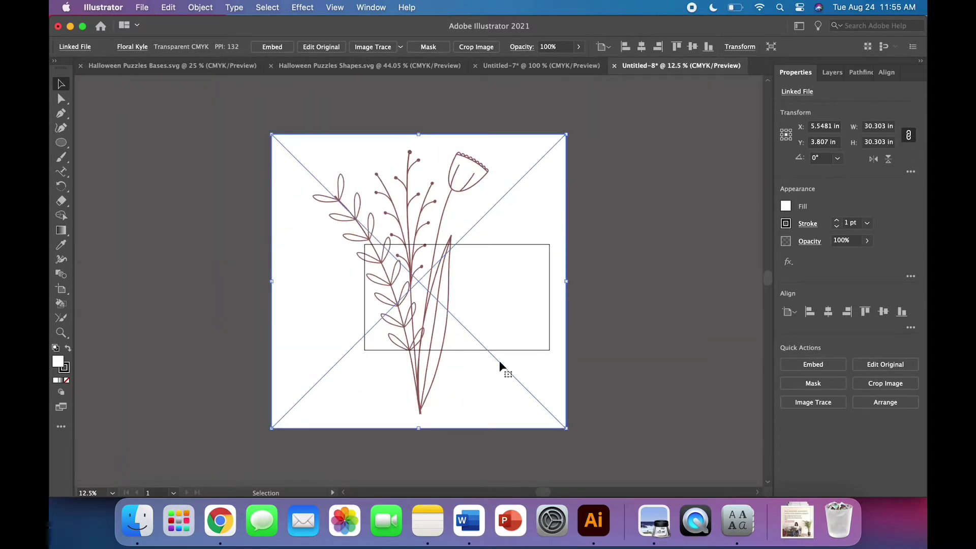
pyautogui.moveTo(441, 220); pyautogui.dragTo(451, 237)
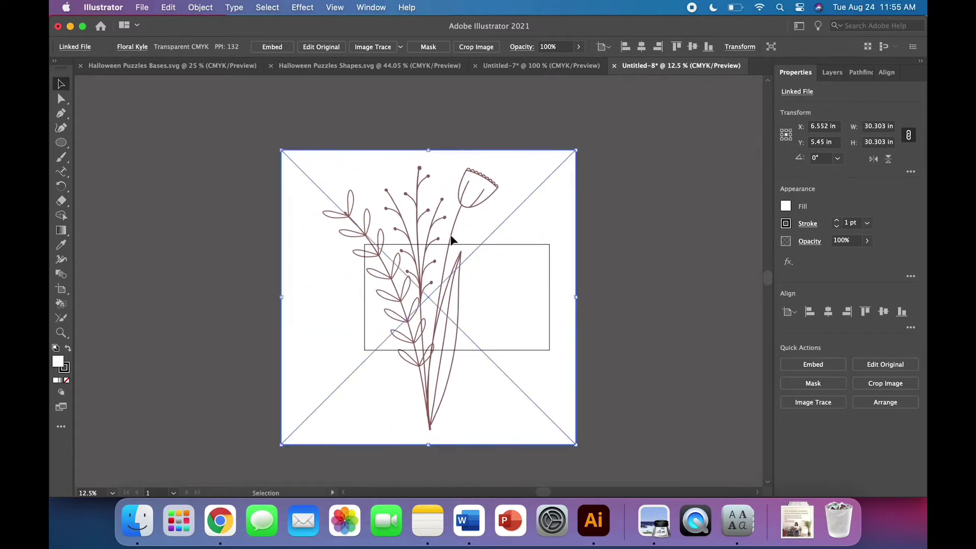
# Image Trace the Floral Kyle drawing with the Silhouettes preset for solid black line art.
pyautogui.click(401, 47)
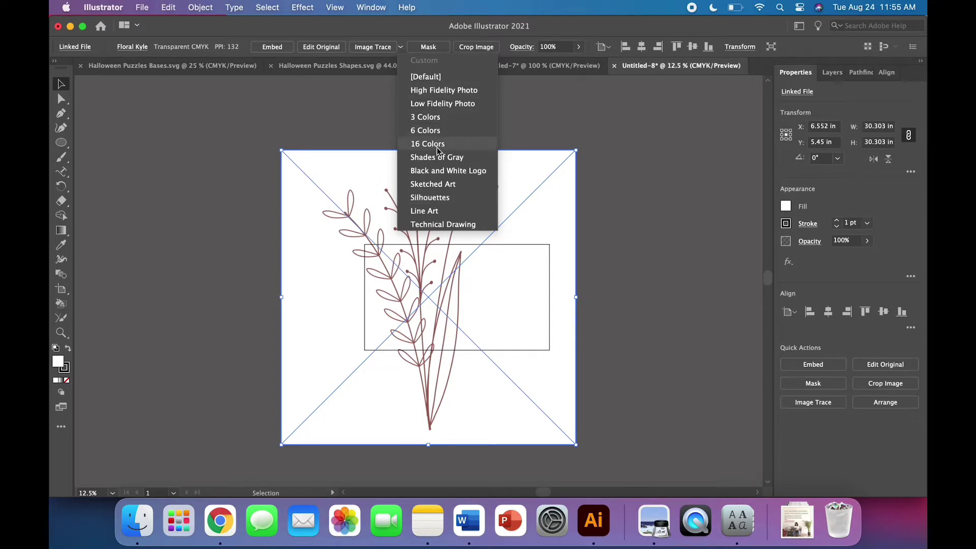
pyautogui.click(437, 198)
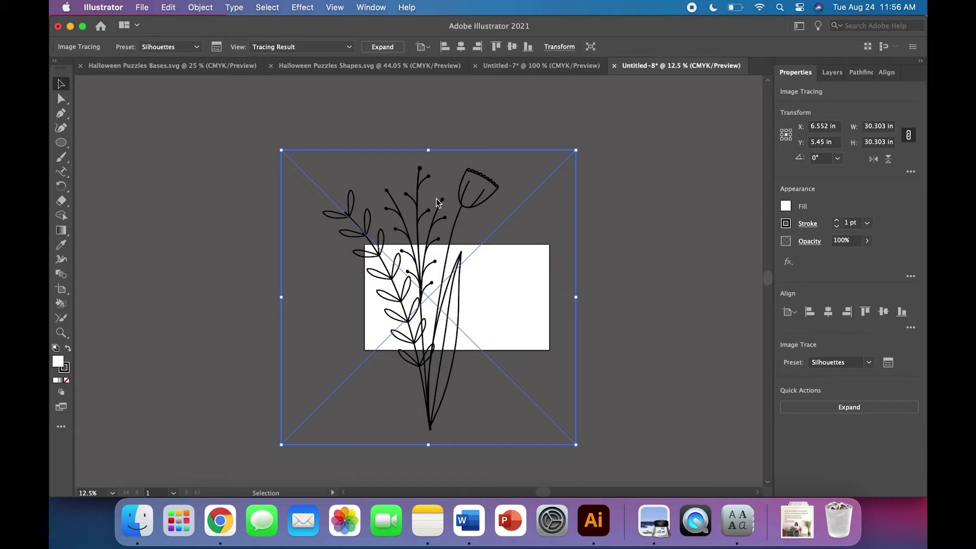
# Expand the tracing into paths and set the flower group's width to 4 in.
pyautogui.click(392, 48)
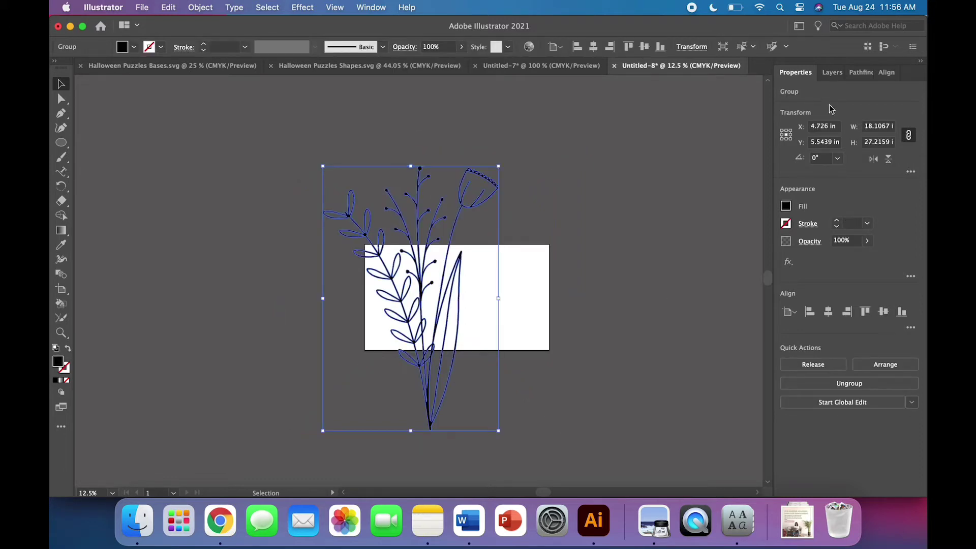
pyautogui.click(870, 131)
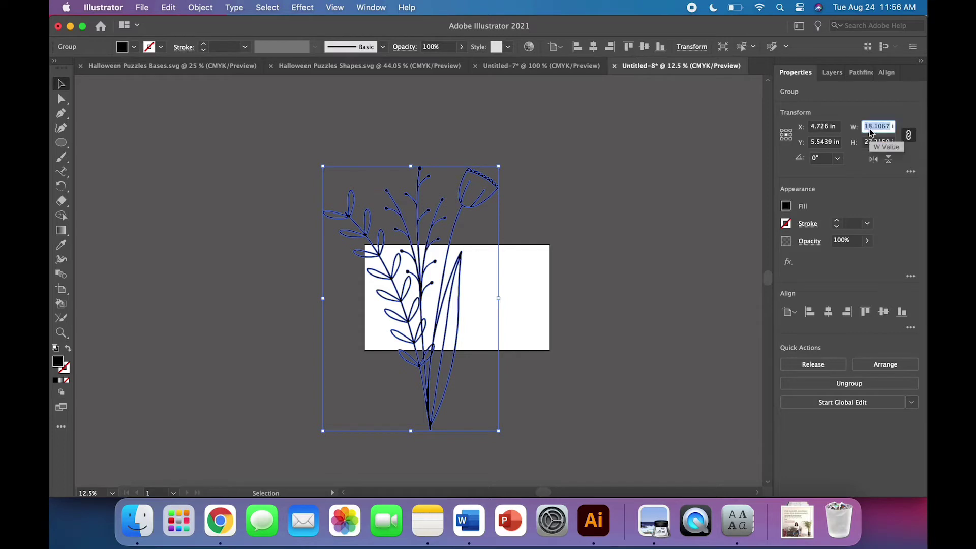
pyautogui.write('4')
pyautogui.press('Tab')
# Rotate the flower group to about 341° and move it to the artboard's right side.
pyautogui.press('super+equal')
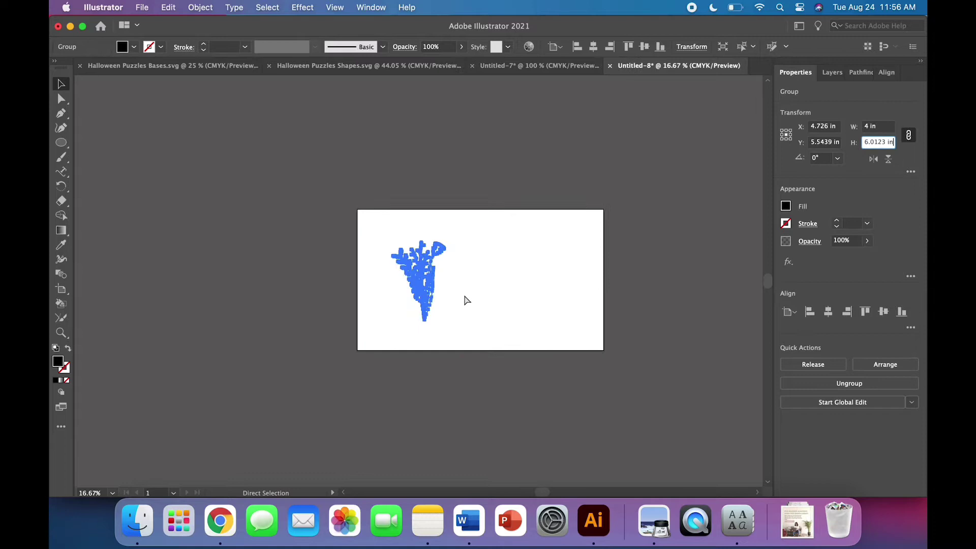
pyautogui.press('super+equal')
pyautogui.press('super+equal')
pyautogui.press('super+equal')
pyautogui.hscroll(5, 464, 299)
pyautogui.scroll(2, 464, 300)
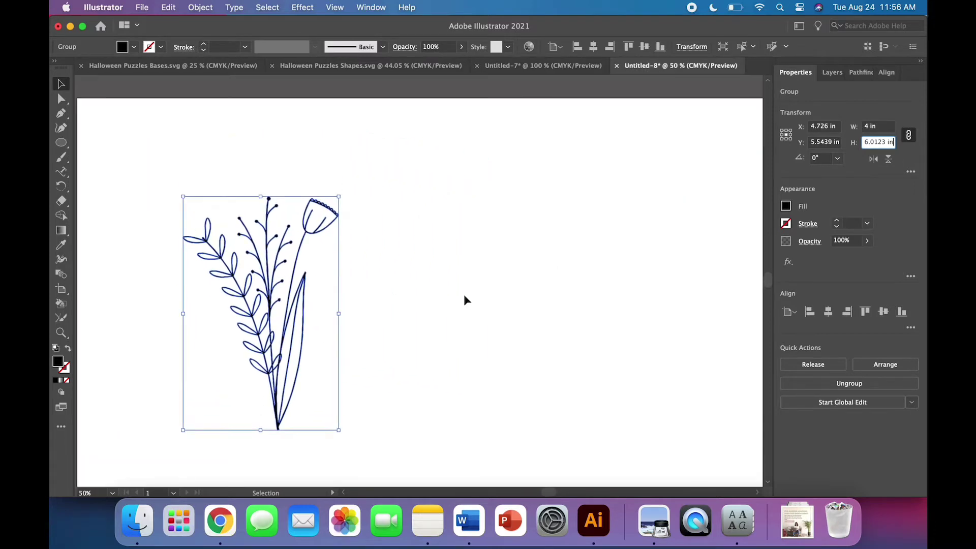
pyautogui.press('super+minus')
pyautogui.hscroll(5, 463, 300)
pyautogui.scroll(1, 463, 300)
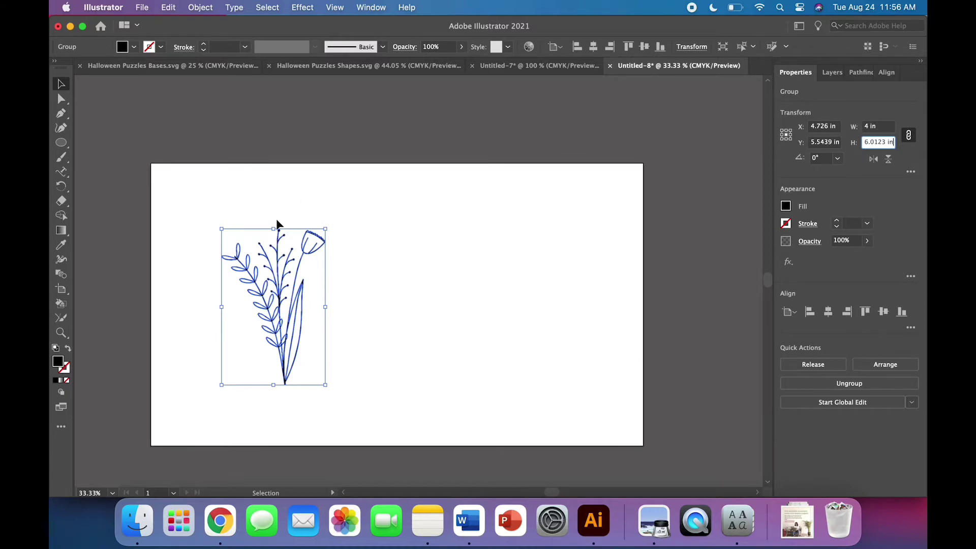
pyautogui.moveTo(275, 220); pyautogui.dragTo(302, 225)
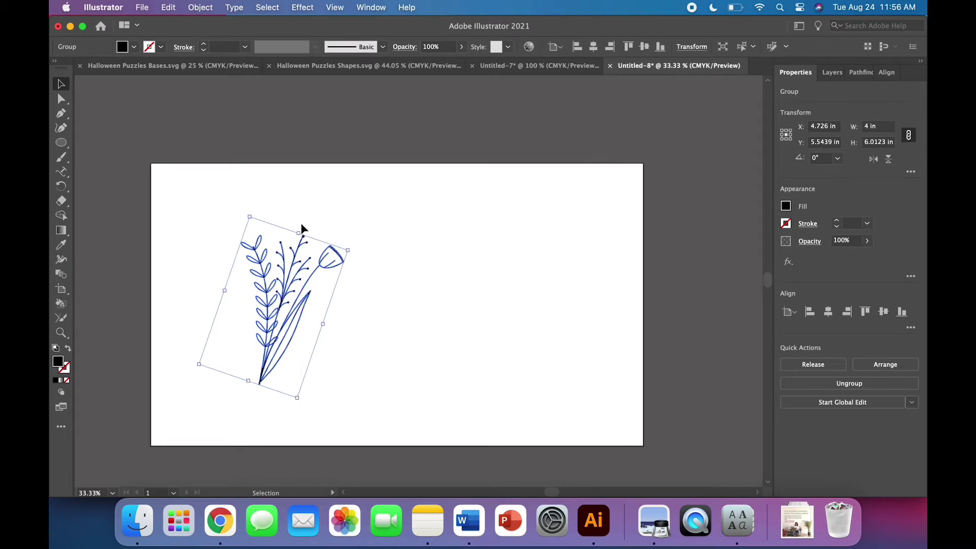
pyautogui.moveTo(297, 298); pyautogui.dragTo(569, 297)
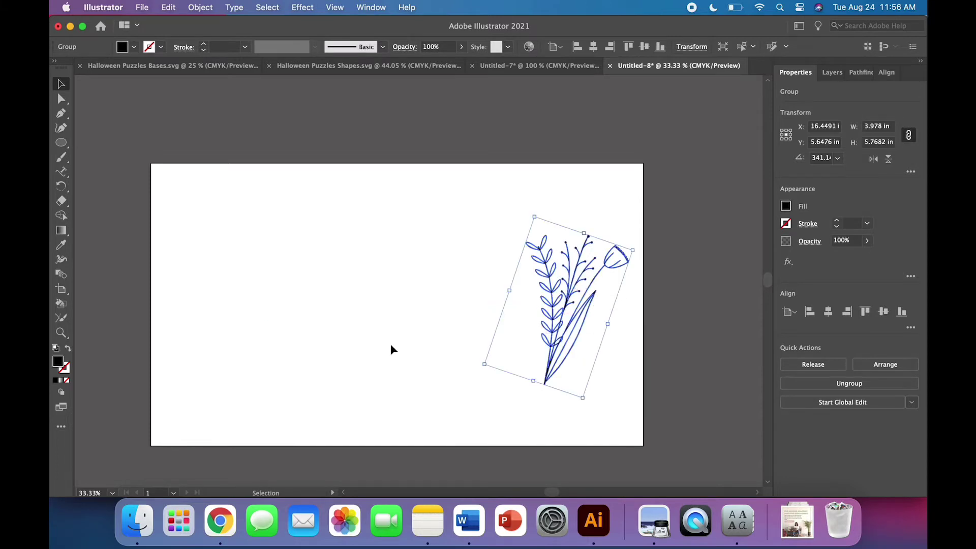
# Paste a copy of the flower sprig, reflect it vertically, and move it to the left side.
pyautogui.press('super+c')
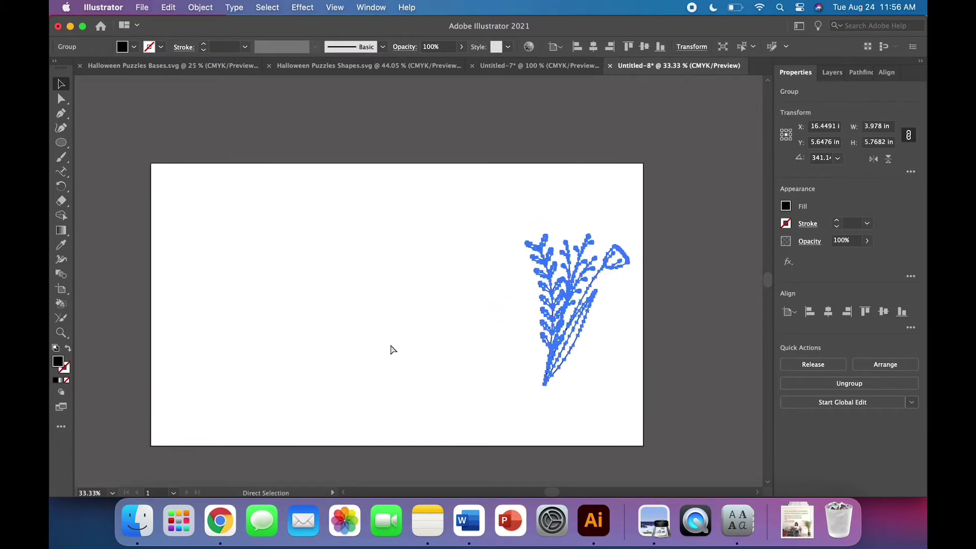
pyautogui.press('super+v')
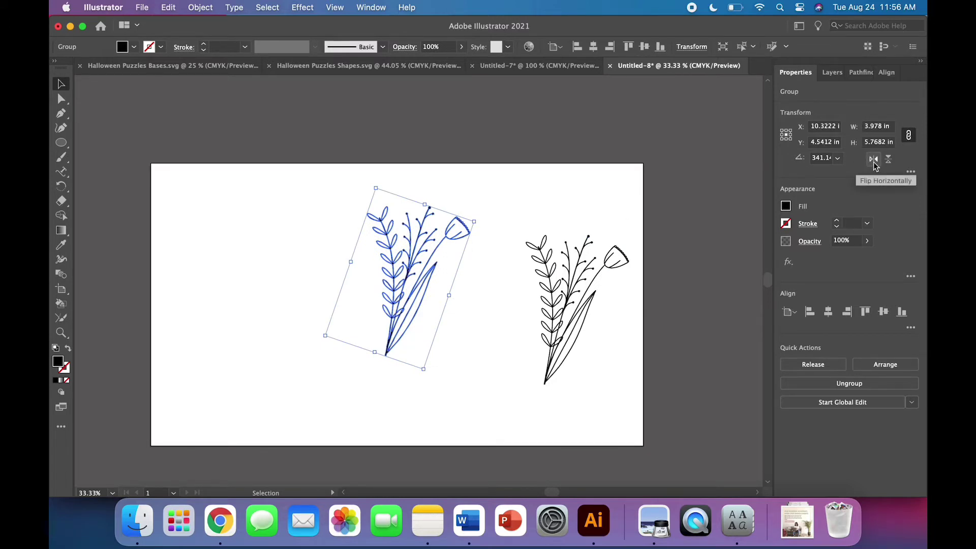
pyautogui.click(200, 7)
pyautogui.moveTo(201, 24)
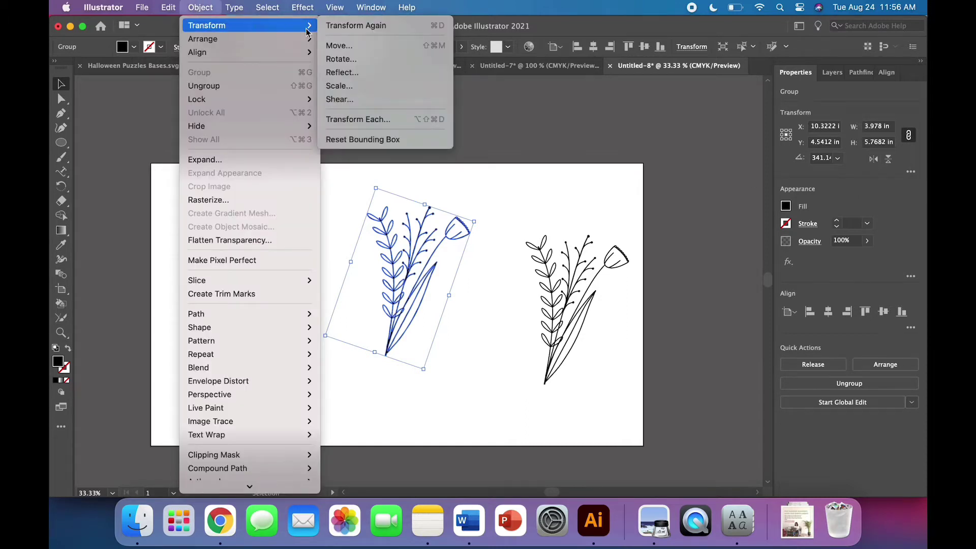
pyautogui.click(348, 71)
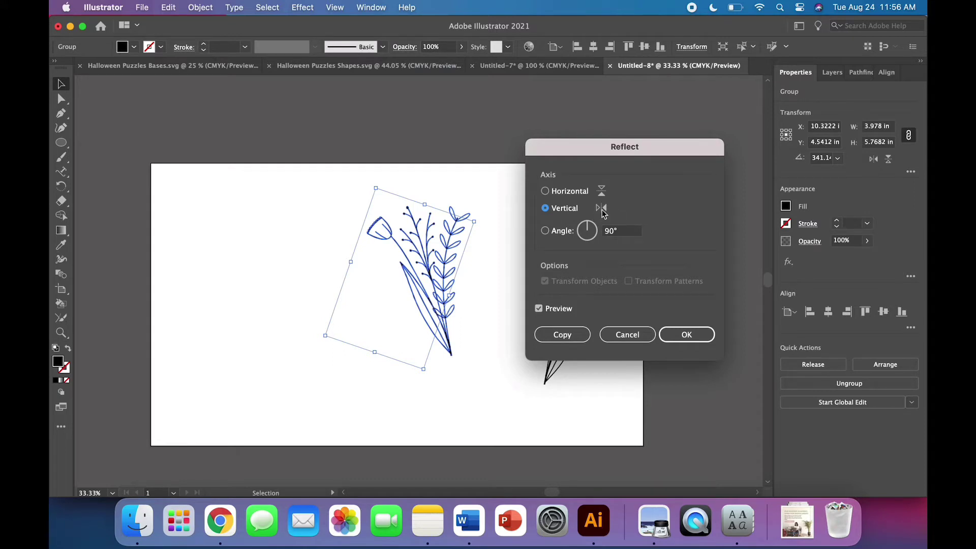
pyautogui.click(684, 335)
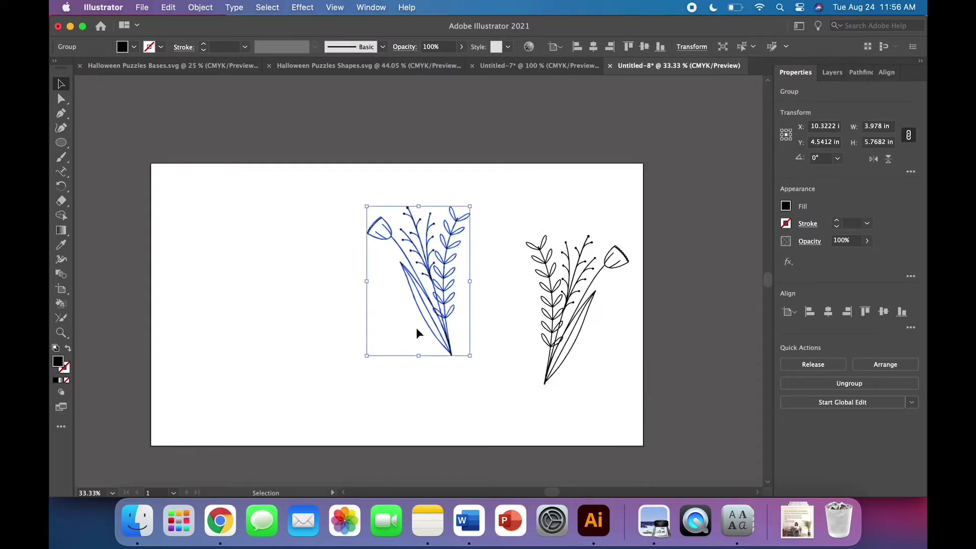
pyautogui.moveTo(443, 327); pyautogui.dragTo(312, 356)
# Shift the right flower sprig slightly to the left.
pyautogui.click(426, 386)
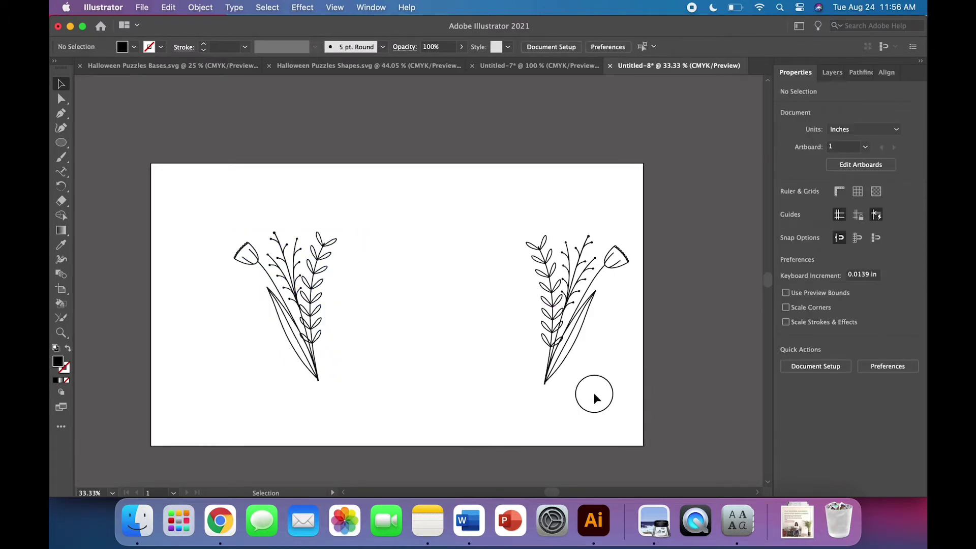
pyautogui.moveTo(593, 393); pyautogui.dragTo(330, 286)
pyautogui.click(397, 313)
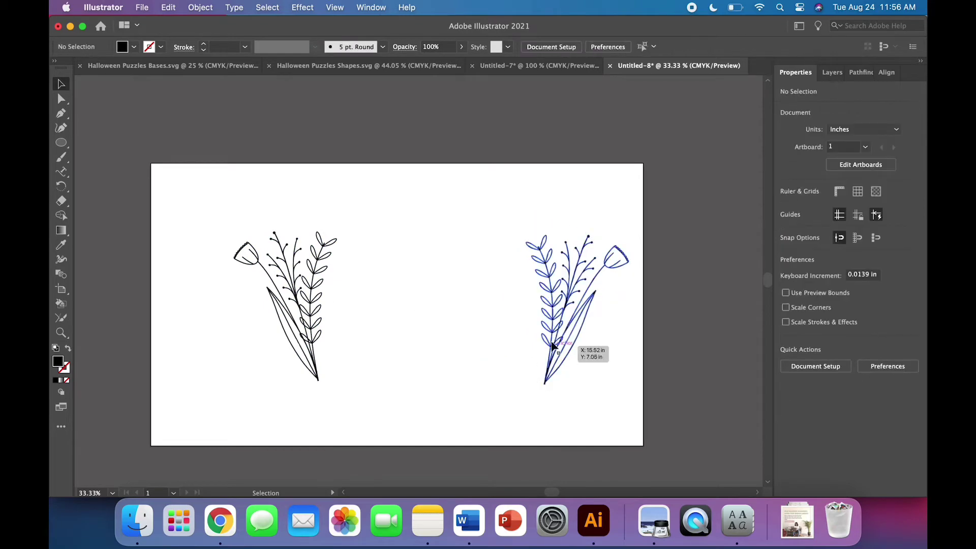
pyautogui.moveTo(553, 345); pyautogui.dragTo(529, 344)
# Select both sprigs and align them along their bottom edges, then deselect.
pyautogui.moveTo(596, 357); pyautogui.dragTo(245, 304)
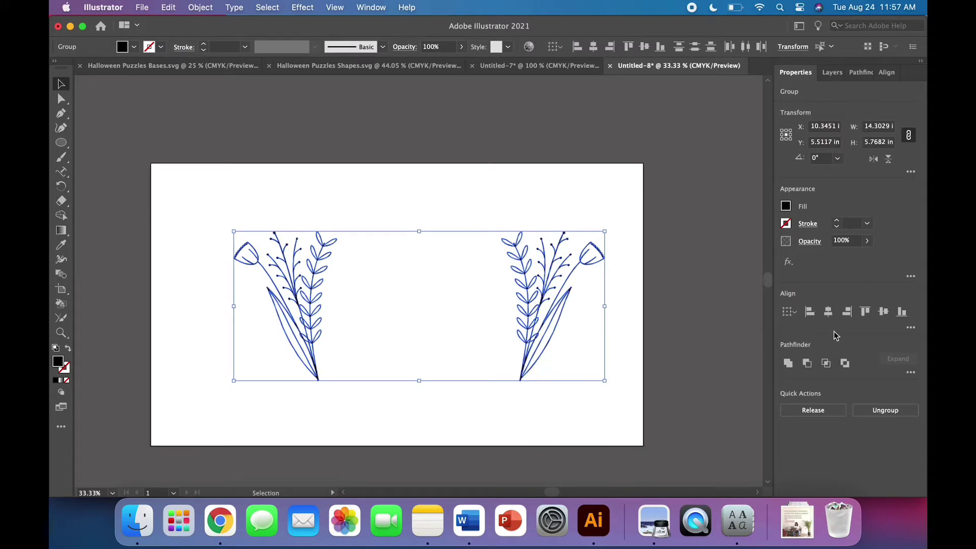
pyautogui.click(901, 316)
pyautogui.click(206, 5)
pyautogui.moveTo(210, 50)
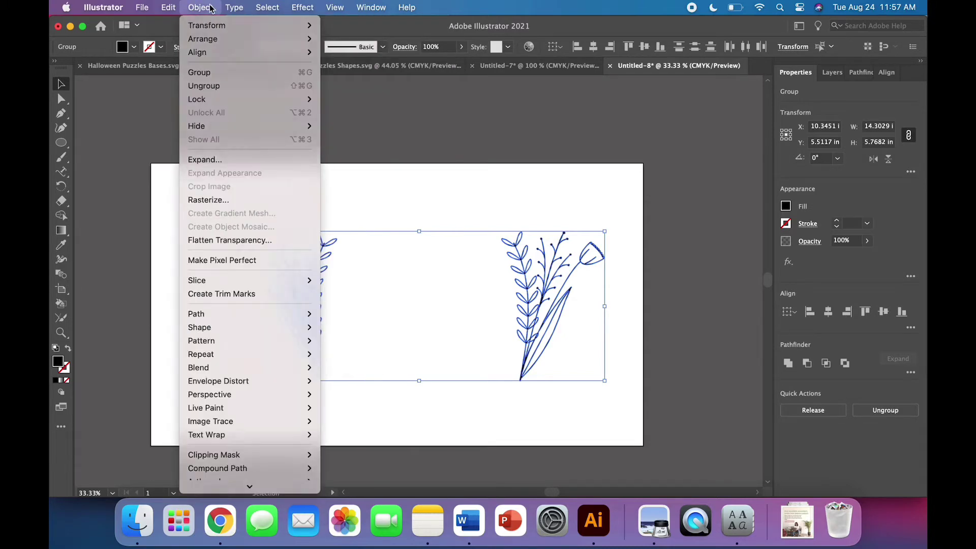
pyautogui.click(337, 132)
pyautogui.click(345, 185)
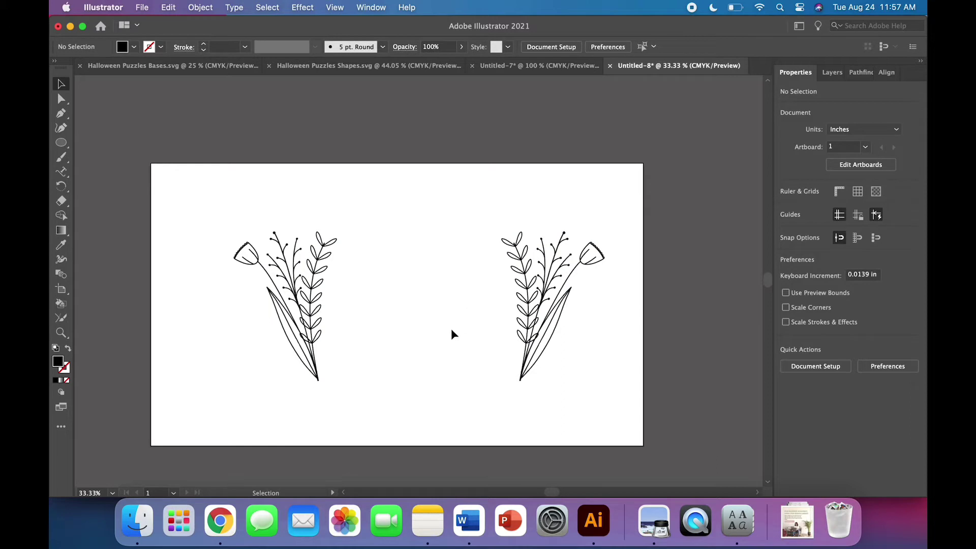
# Toggle the left sprig's fill and stroke and restore its solid black fill, then zoom out.
pyautogui.click(319, 339)
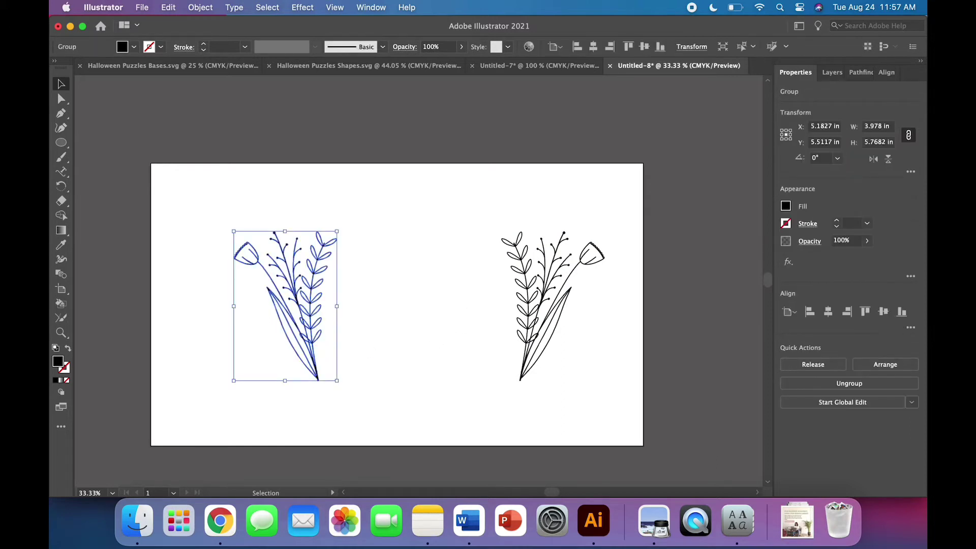
pyautogui.press('super+equal')
pyautogui.press('super+equal')
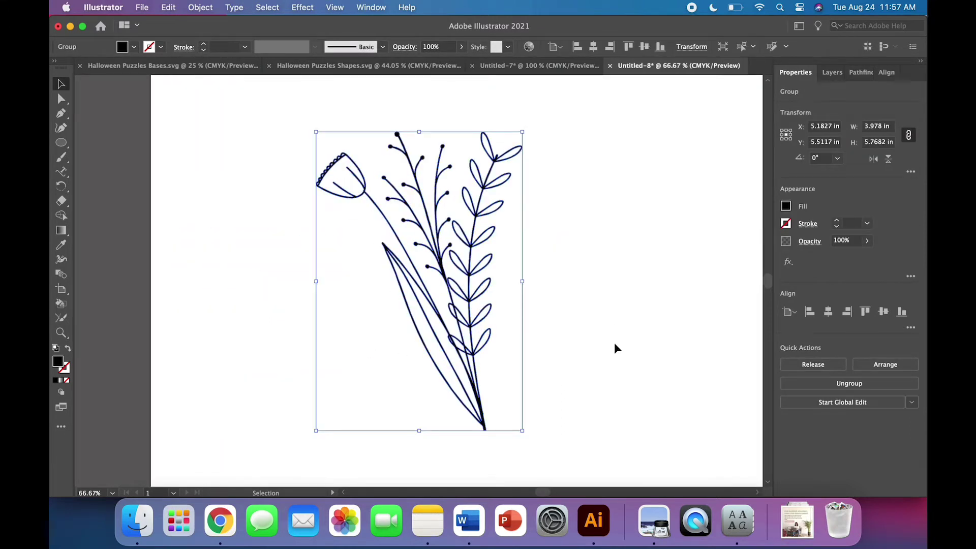
pyautogui.click(614, 347)
pyautogui.click(489, 379)
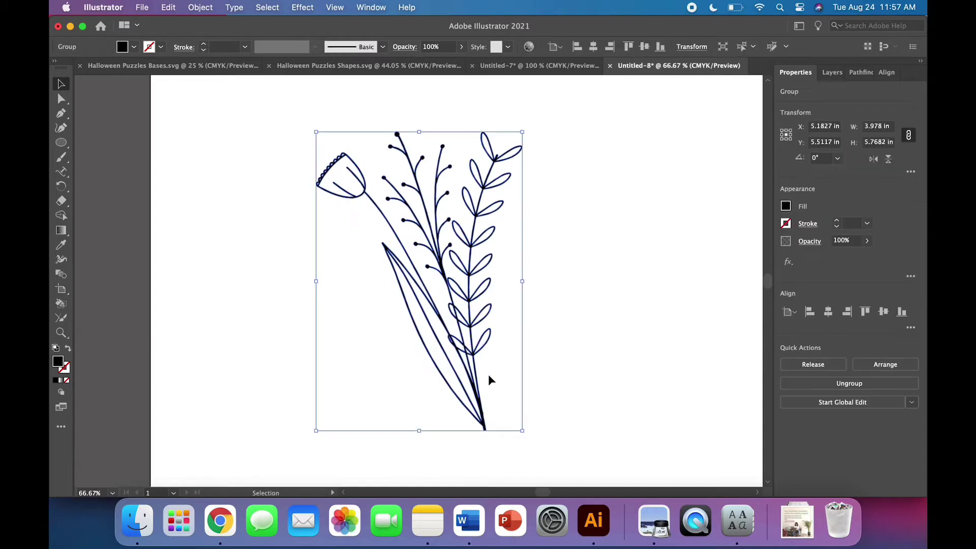
pyautogui.click(68, 351)
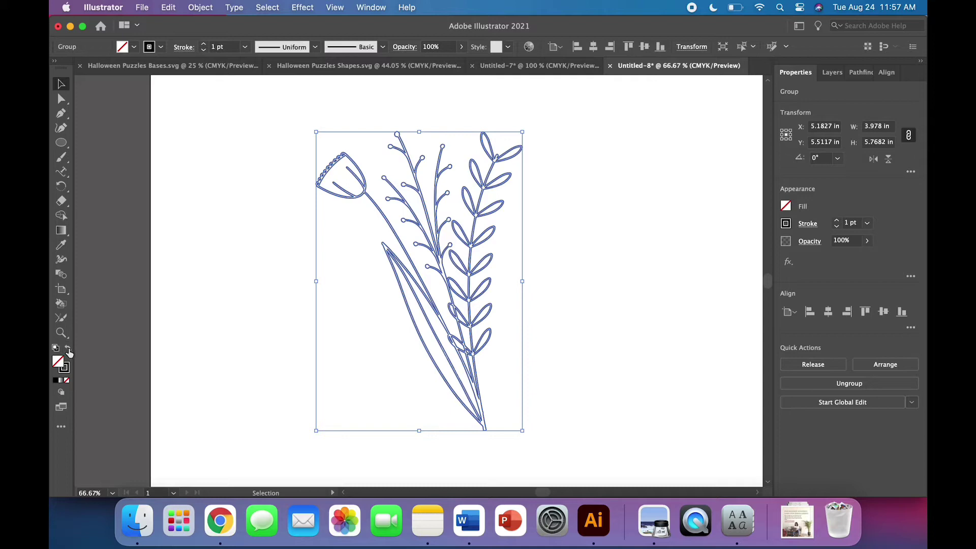
pyautogui.click(69, 350)
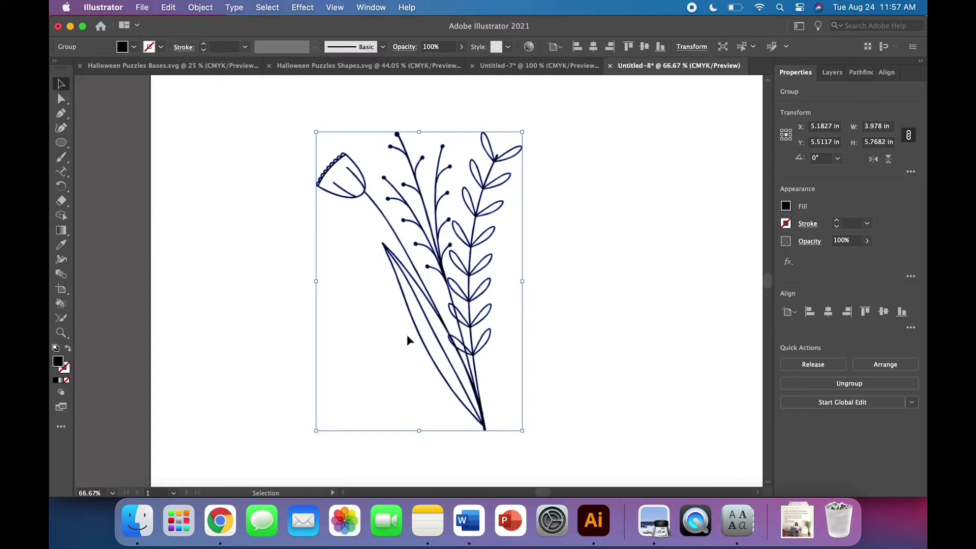
pyautogui.click(638, 335)
pyautogui.press('super+minus')
pyautogui.press('super+minus')
pyautogui.press('super+minus')
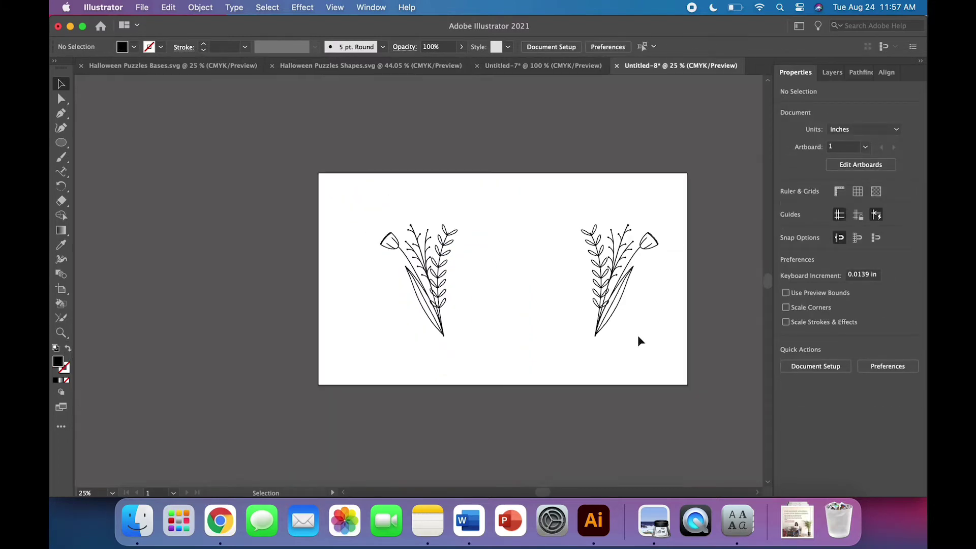
pyautogui.hscroll(3, 630, 341)
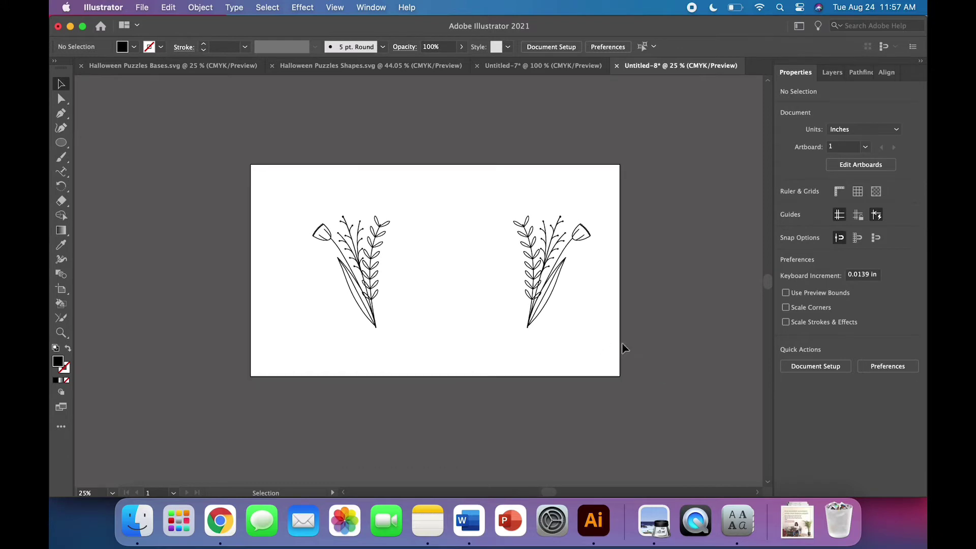
# Add a horizontal text line reading 'welcome to the world' above the sprigs.
pyautogui.click(63, 173)
pyautogui.click(109, 168)
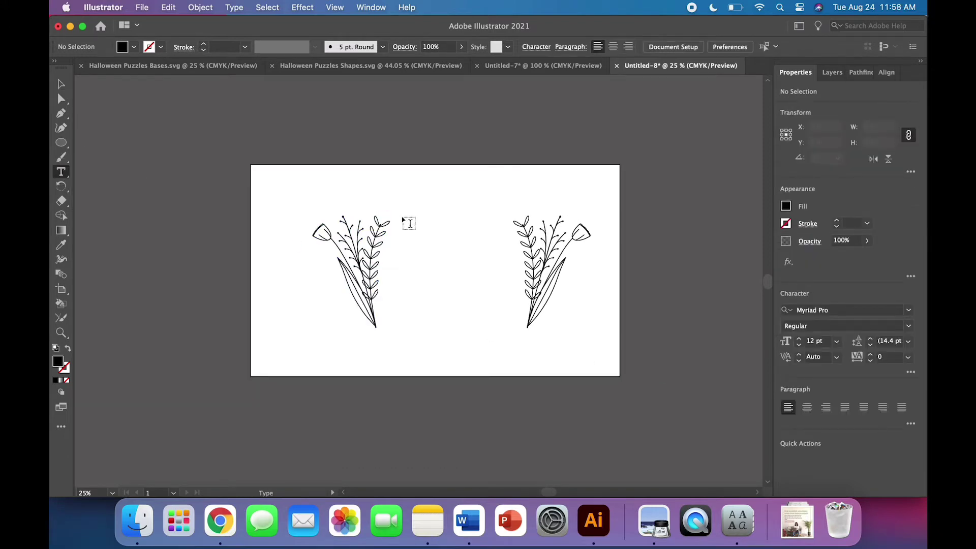
pyautogui.click(408, 217)
pyautogui.write('Boo')
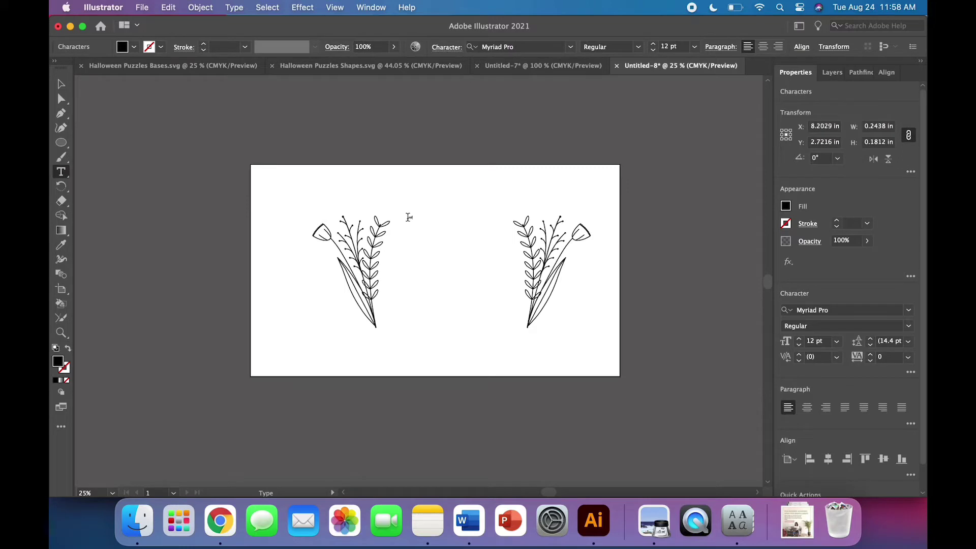
pyautogui.write('come to the world')
# Set the heading to the Little Dinosaur font at 100 pt.
pyautogui.tripleClick(430, 217)
pyautogui.click(572, 49)
pyautogui.click(557, 107)
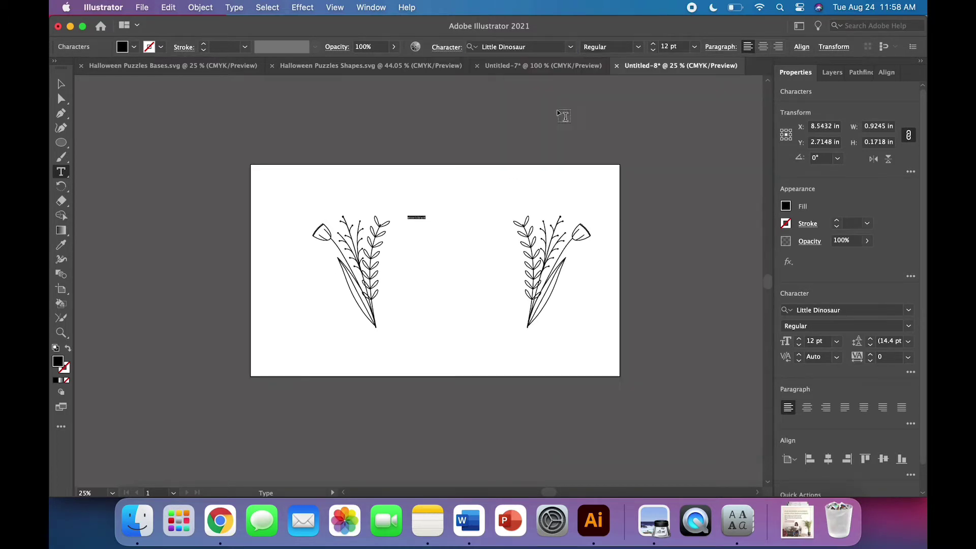
pyautogui.click(663, 46)
pyautogui.write('100')
pyautogui.press('Return')
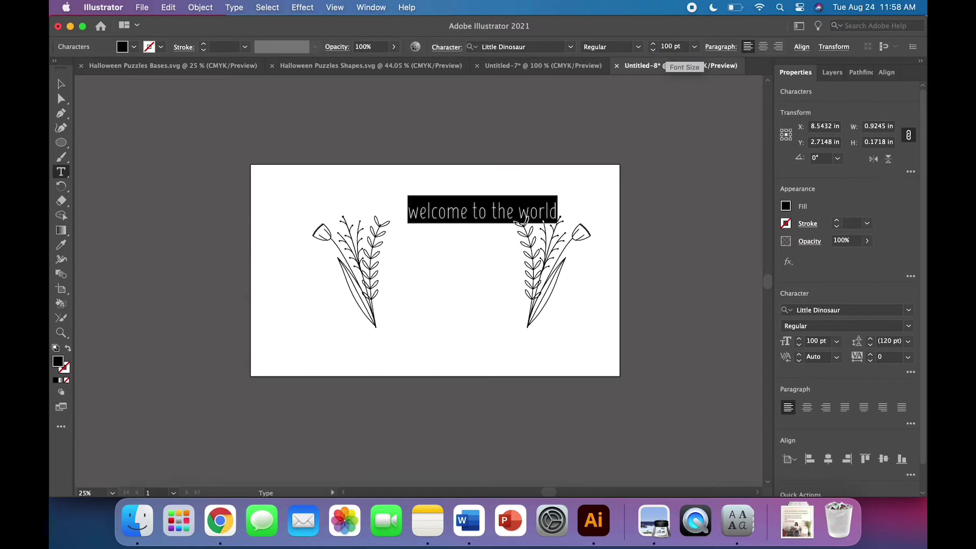
pyautogui.click(61, 84)
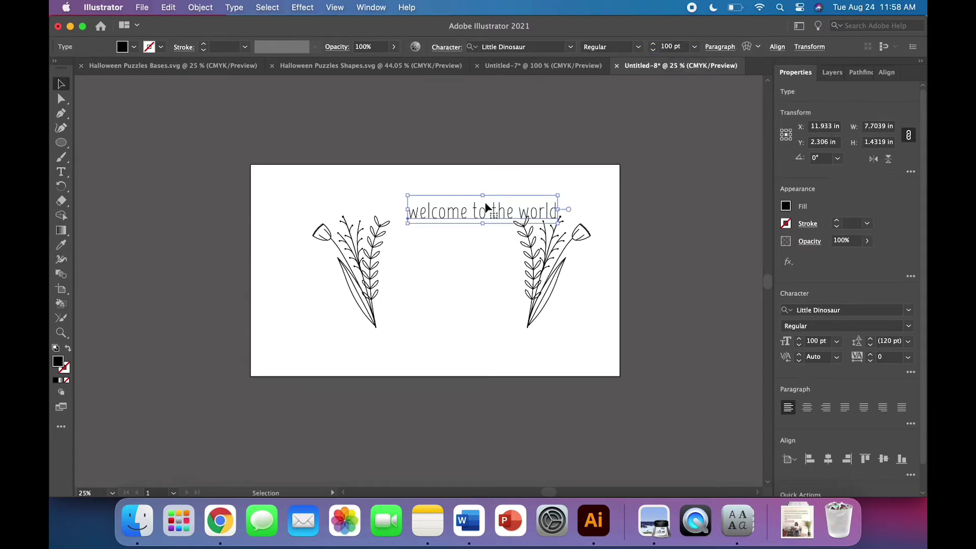
# Center the heading at the top and reposition both sprigs beside it.
pyautogui.moveTo(477, 219); pyautogui.dragTo(454, 225)
pyautogui.click(453, 295)
pyautogui.moveTo(376, 279)
pyautogui.mouseDown()
pyautogui.moveTo(361, 281)
pyautogui.moveTo(370, 275)
pyautogui.mouseUp()
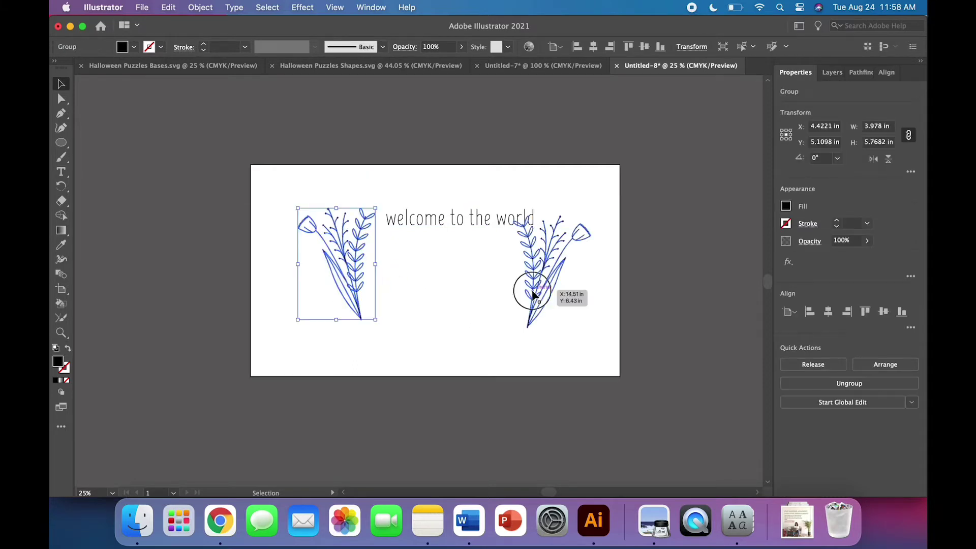
pyautogui.moveTo(532, 294); pyautogui.dragTo(562, 284)
pyautogui.moveTo(589, 330); pyautogui.dragTo(494, 335)
pyautogui.moveTo(357, 294); pyautogui.dragTo(363, 293)
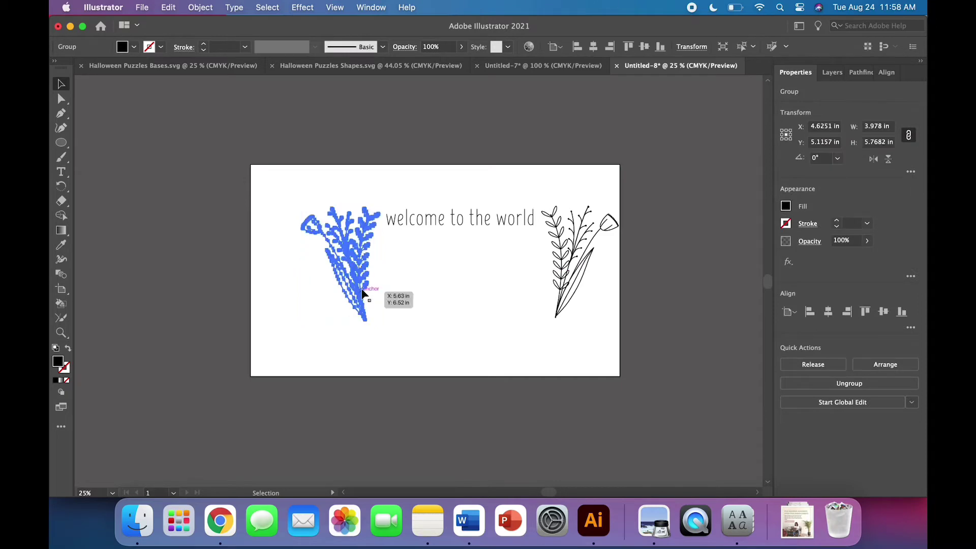
# Fine-tune the left and right sprig positions with small nudges and drags.
pyautogui.click(334, 7)
pyautogui.scroll(-5, 382, 455)
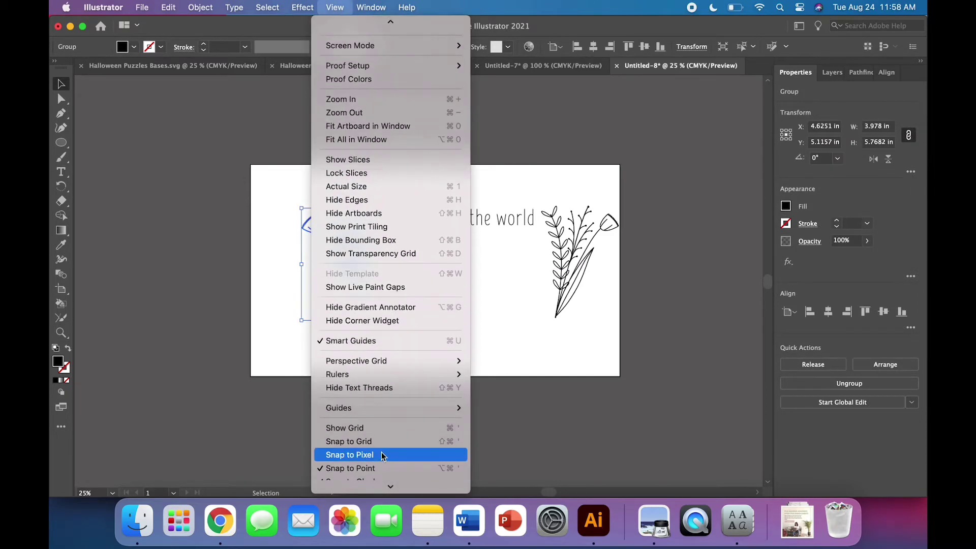
pyautogui.click(501, 350)
pyautogui.press('a')
pyautogui.press('super+equal')
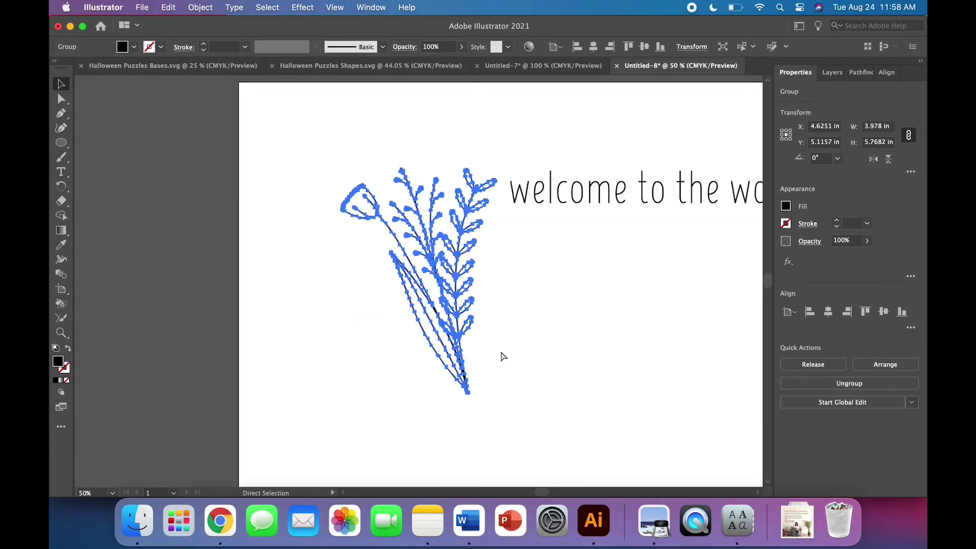
pyautogui.press('v')
pyautogui.hscroll(5, 501, 353)
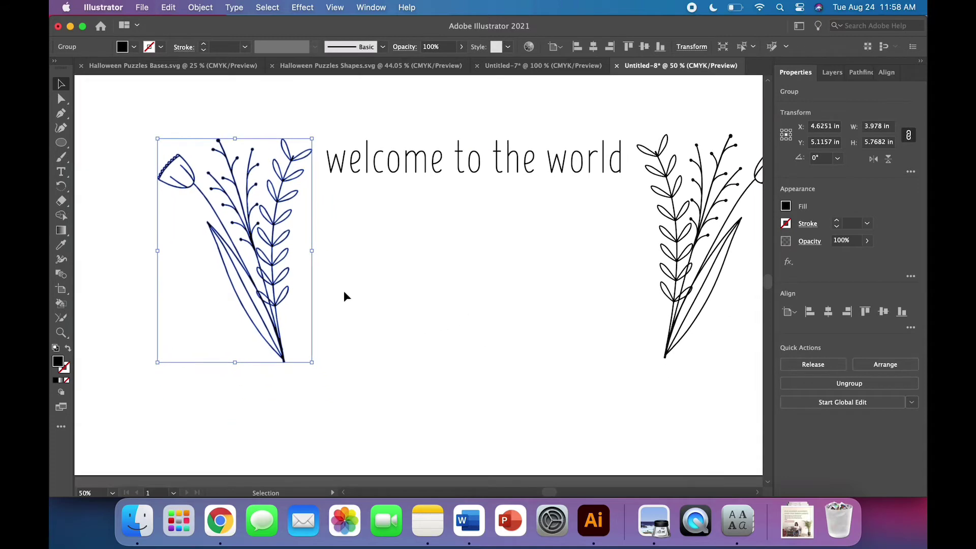
pyautogui.press('Down')
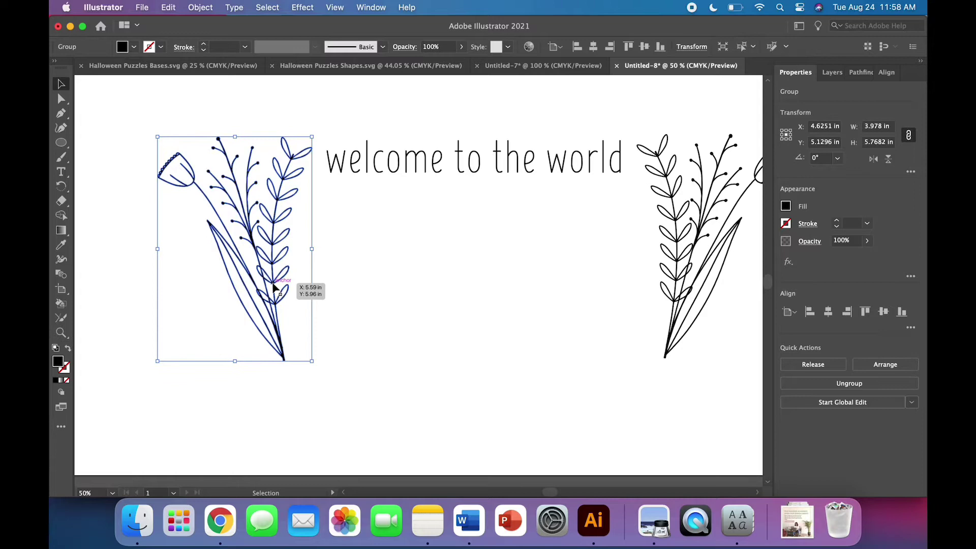
pyautogui.press('Up')
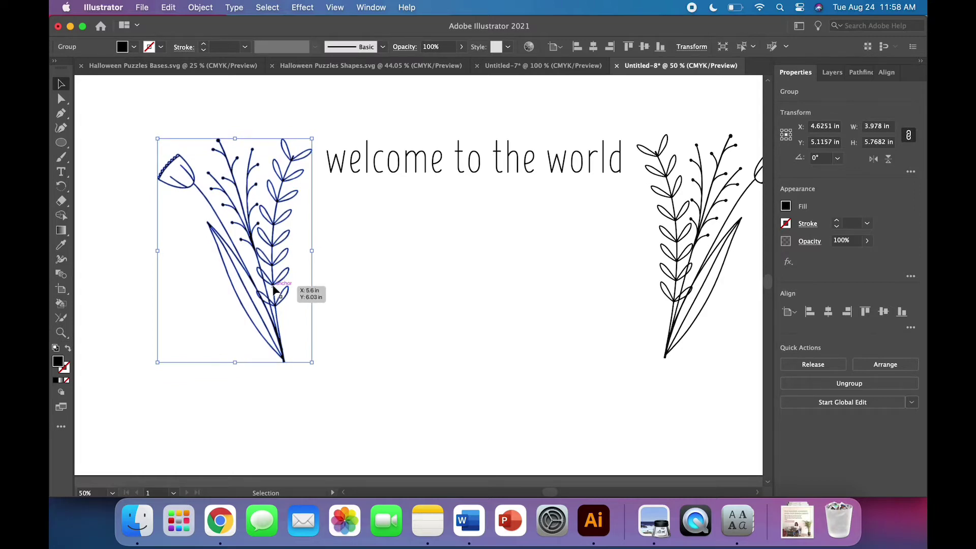
pyautogui.moveTo(273, 290); pyautogui.dragTo(285, 289)
pyautogui.click(556, 307)
pyautogui.moveTo(689, 274); pyautogui.dragTo(679, 273)
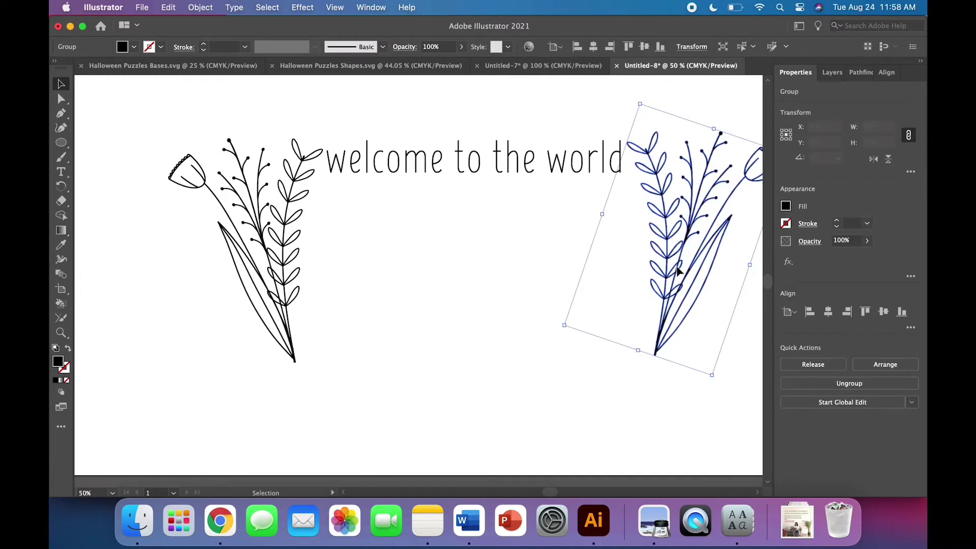
pyautogui.click(513, 309)
# Select both sprigs and align them with each other.
pyautogui.moveTo(672, 375); pyautogui.dragTo(233, 291)
pyautogui.click(903, 311)
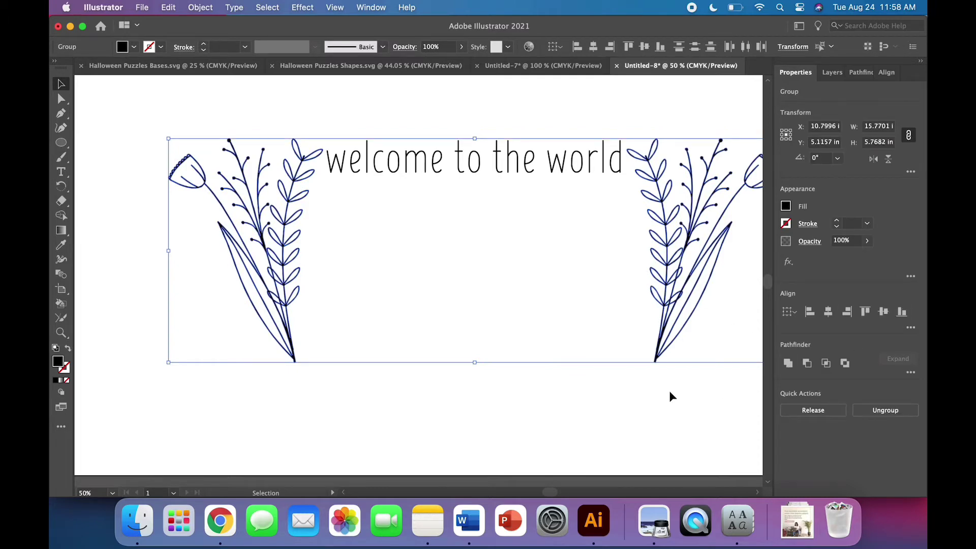
pyautogui.press('Left')
pyautogui.press('Left')
pyautogui.press('Left')
pyautogui.press('Left')
pyautogui.press('Left')
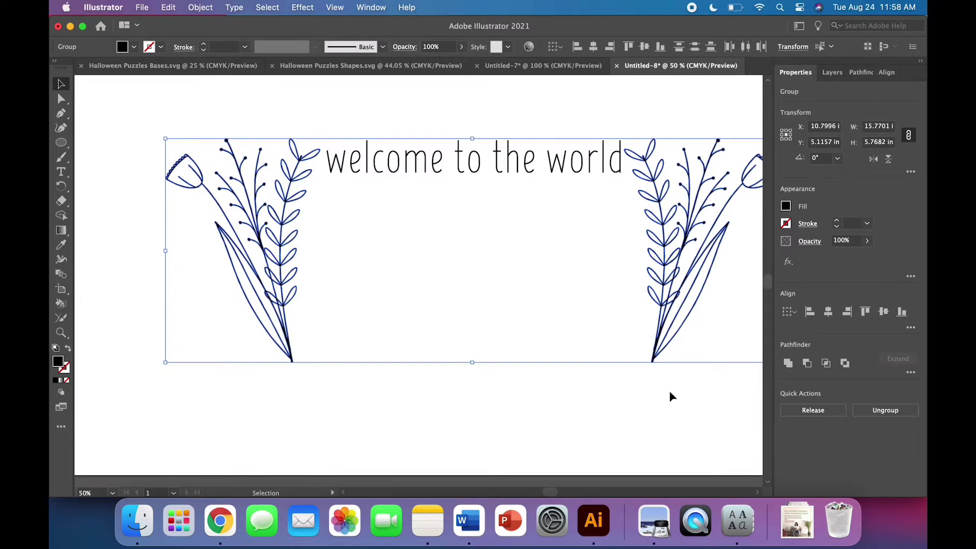
pyautogui.press('Right')
pyautogui.press('Right')
pyautogui.press('Right')
pyautogui.press('Right')
pyautogui.press('Right')
pyautogui.click(669, 391)
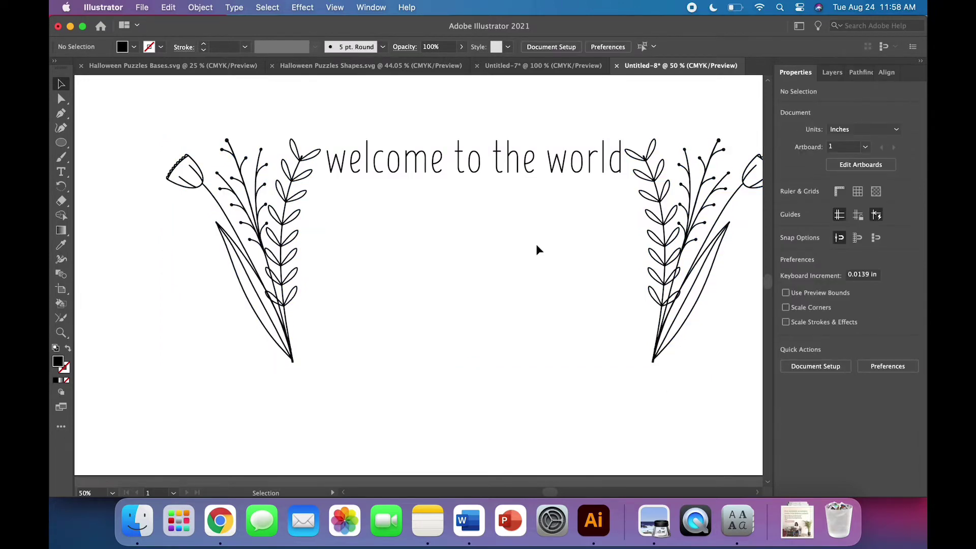
pyautogui.press('super+minus')
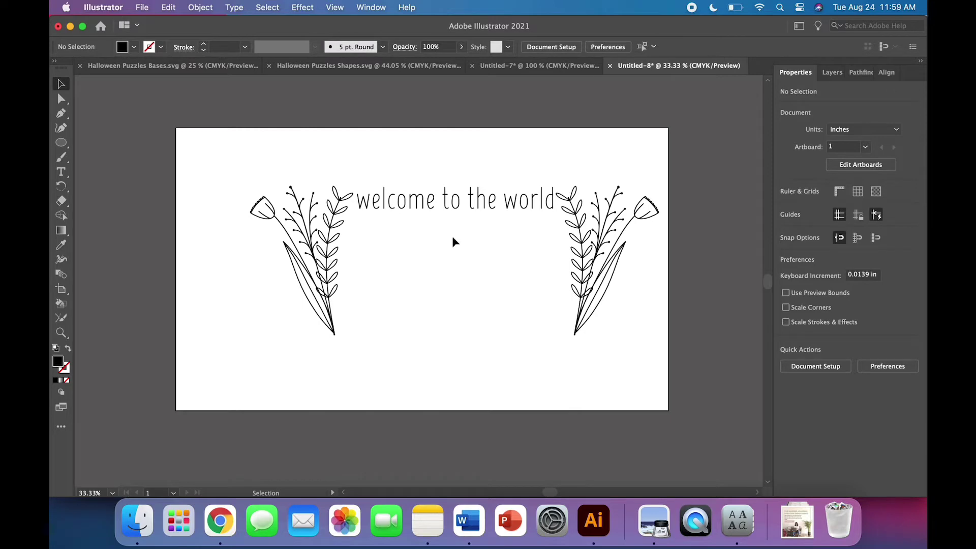
# Convert the 'welcome to the world' heading to outlines.
pyautogui.click(419, 206)
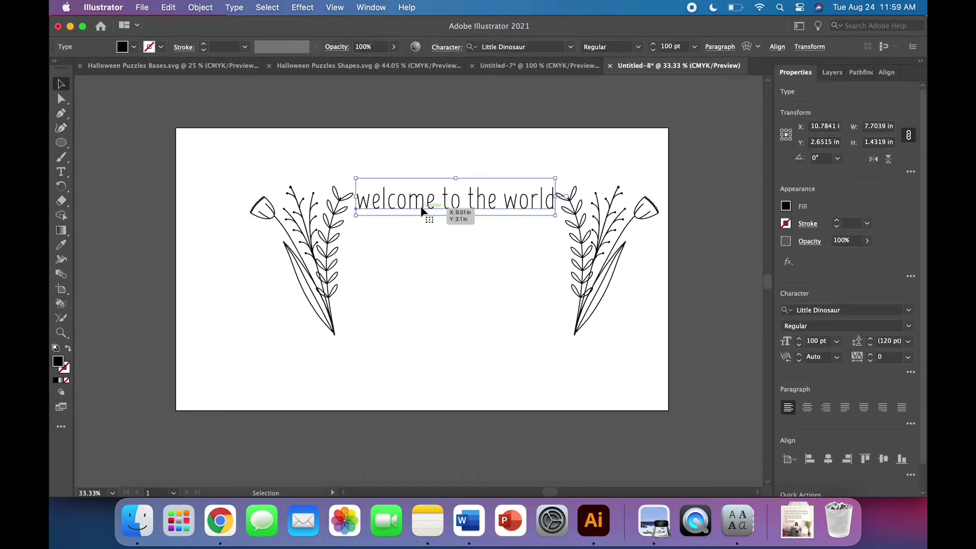
pyautogui.rightClick(420, 206)
pyautogui.click(453, 316)
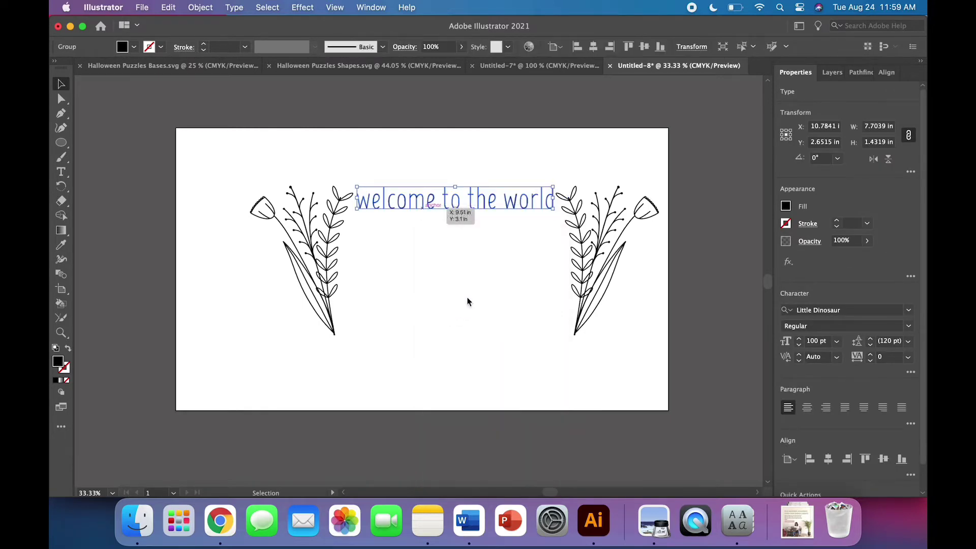
pyautogui.click(469, 293)
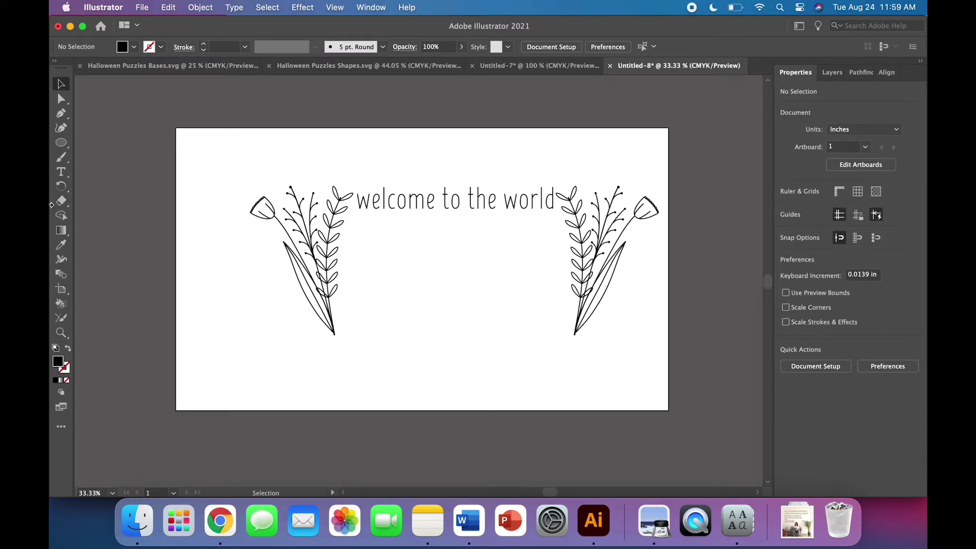
# Add 'magnolia' below the heading in the Script style and enlarge it between the sprigs.
pyautogui.press('t')
pyautogui.click(371, 277)
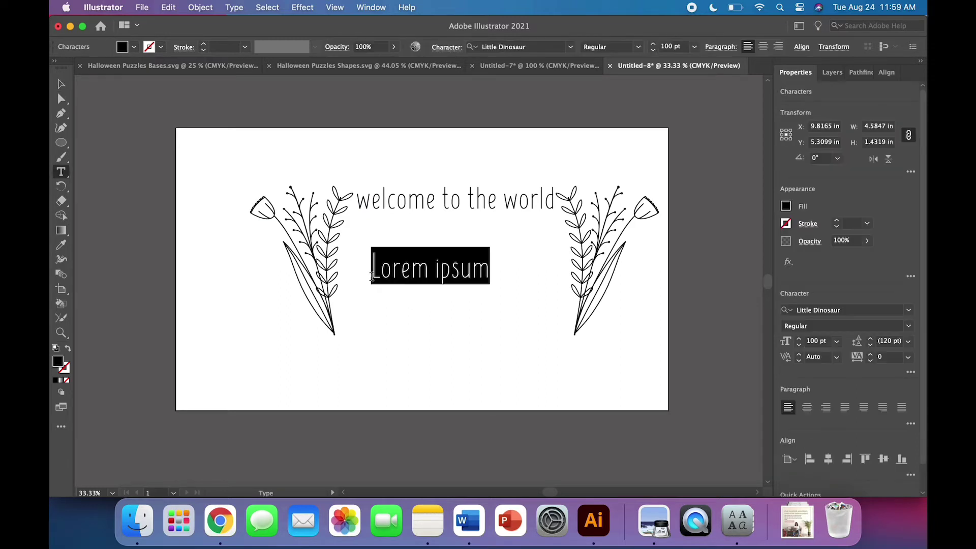
pyautogui.write('magnolia')
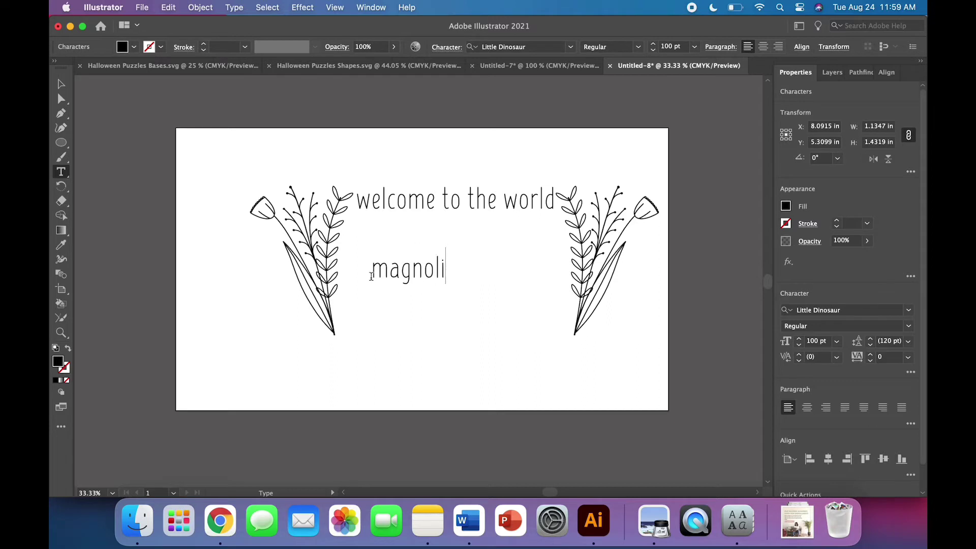
pyautogui.doubleClick(413, 269)
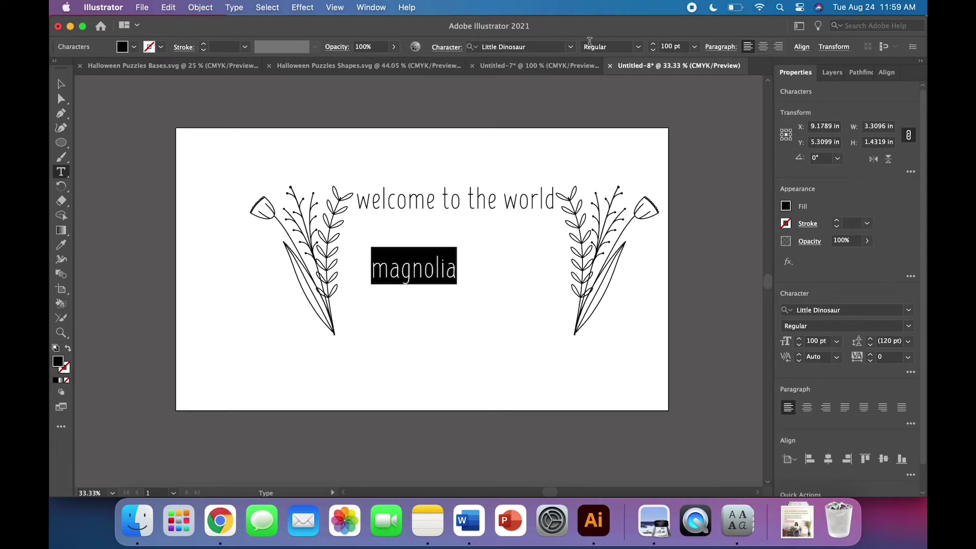
pyautogui.click(638, 47)
pyautogui.click(629, 73)
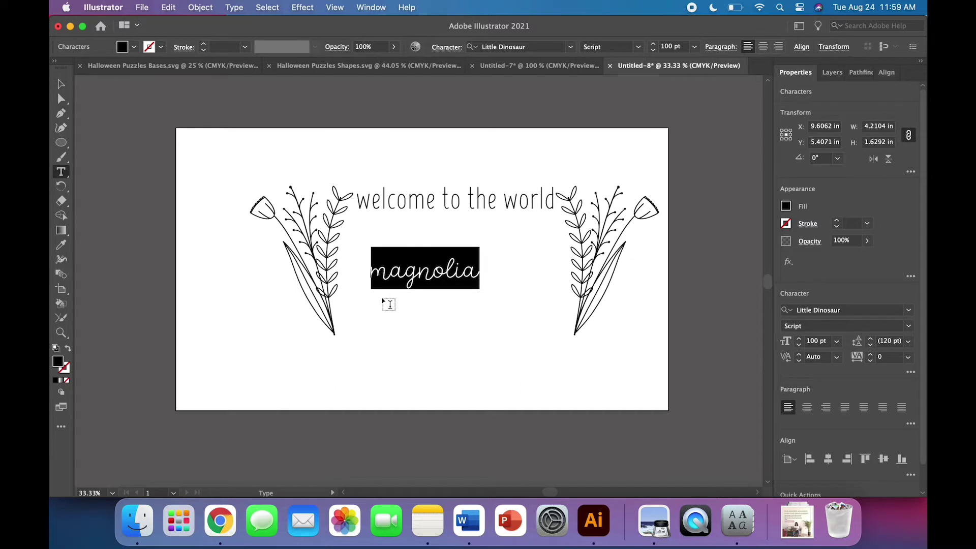
pyautogui.click(62, 85)
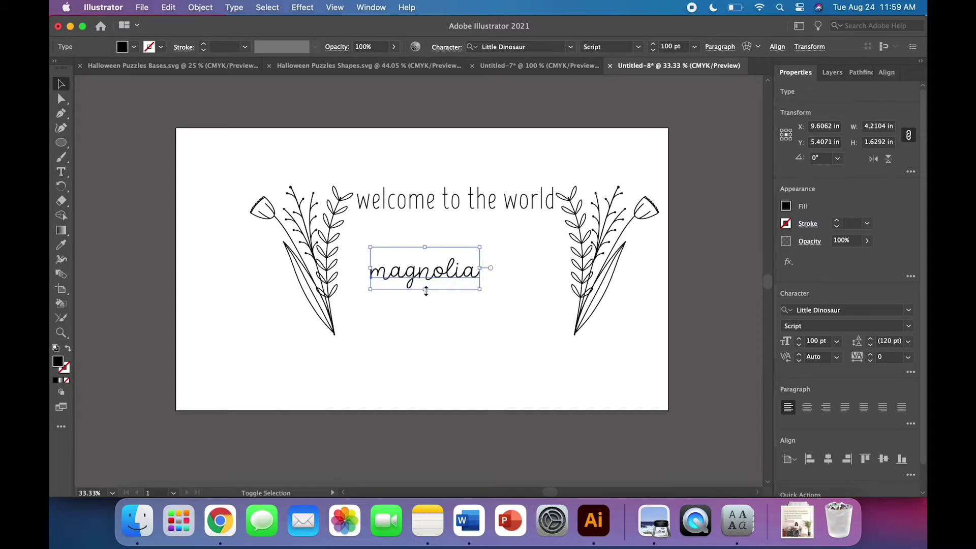
pyautogui.moveTo(425, 289); pyautogui.dragTo(460, 268)
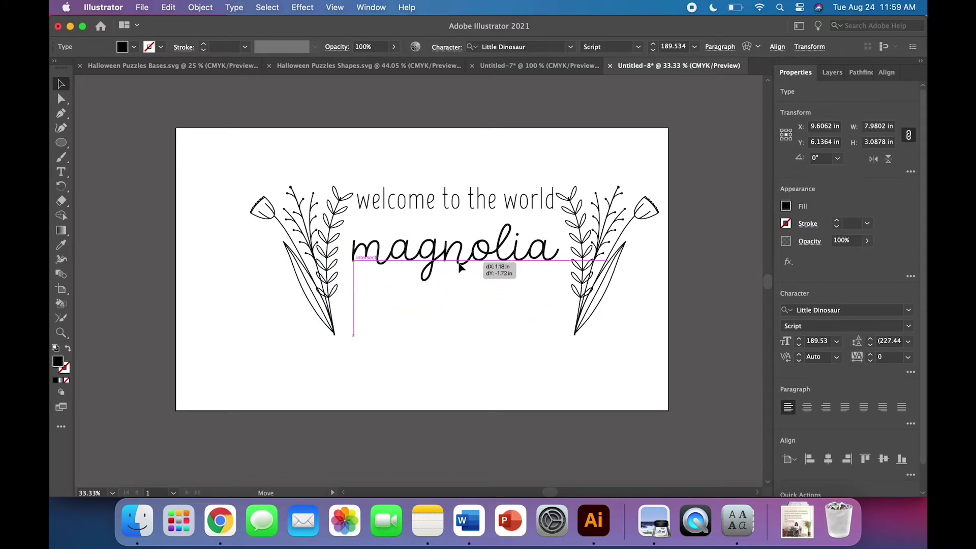
pyautogui.click(485, 320)
# Add 'jane' beneath magnolia and scale it proportionally to about 179 pt.
pyautogui.click(62, 171)
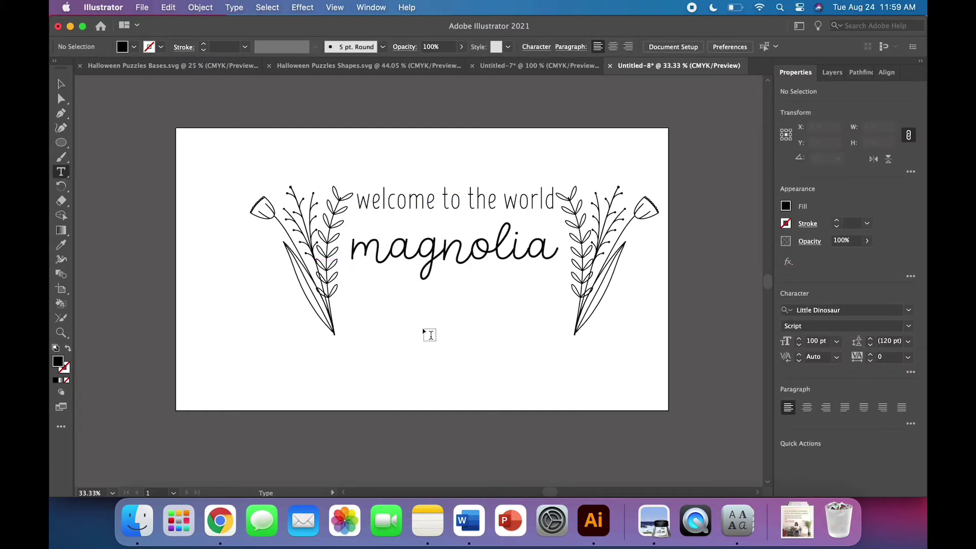
pyautogui.click(410, 318)
pyautogui.write('jane')
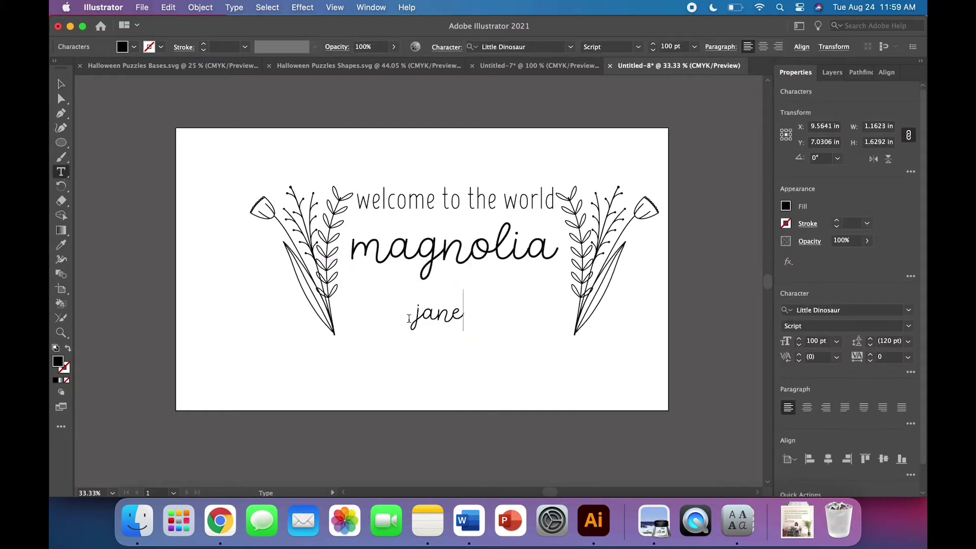
pyautogui.click(62, 83)
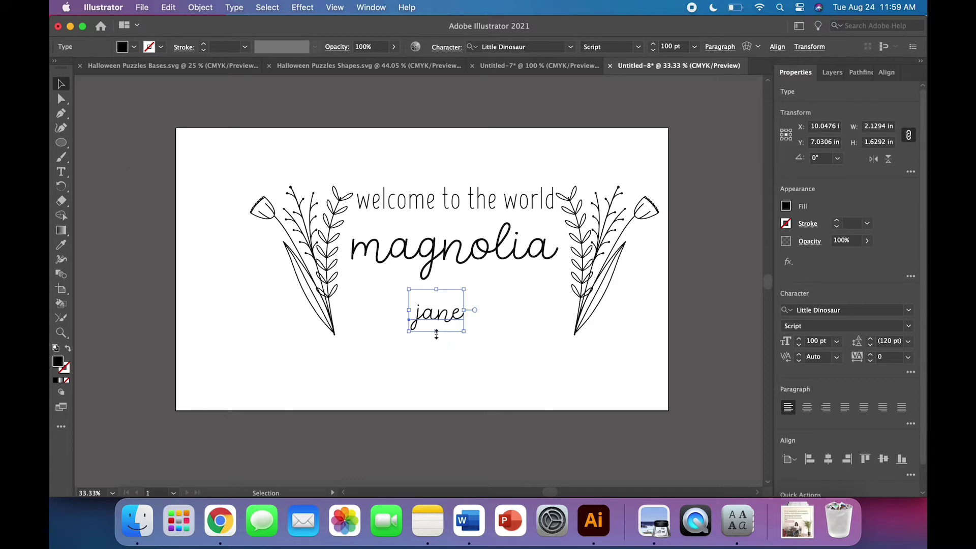
pyautogui.moveTo(436, 332); pyautogui.dragTo(436, 390)
pyautogui.press('super+z')
pyautogui.moveTo(436, 333); pyautogui.dragTo(454, 297)
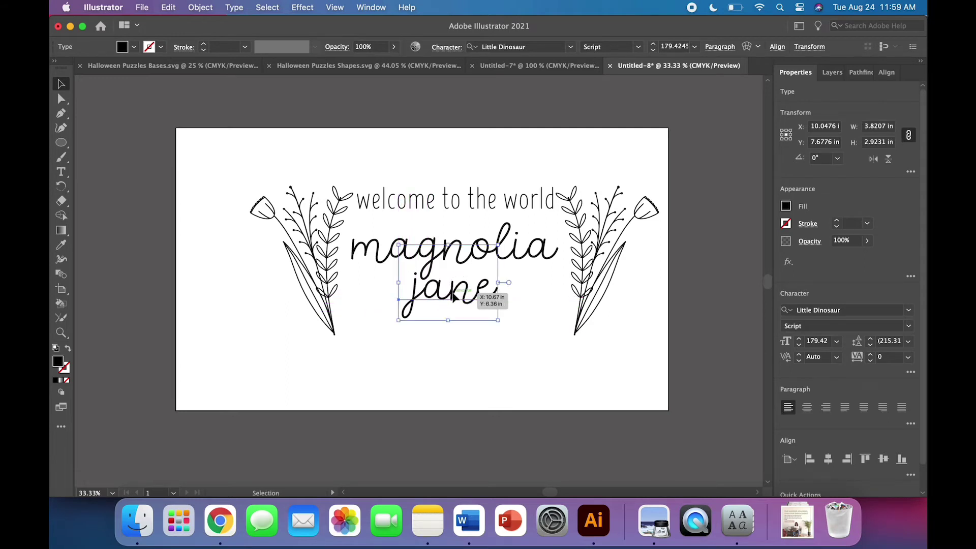
pyautogui.click(467, 334)
# Convert 'magnolia' to outlines and unite its overlapping letters with Pathfinder.
pyautogui.click(443, 285)
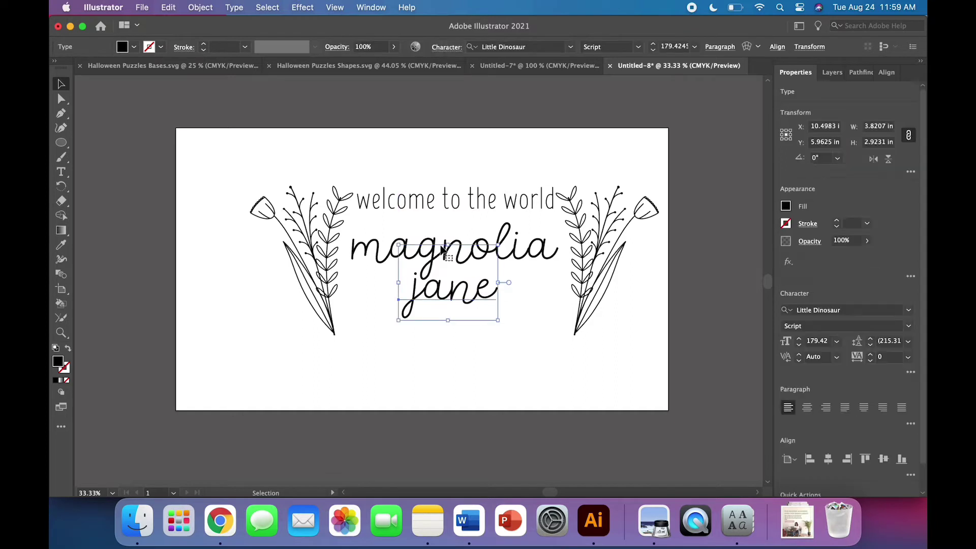
pyautogui.click(439, 254)
pyautogui.rightClick(363, 250)
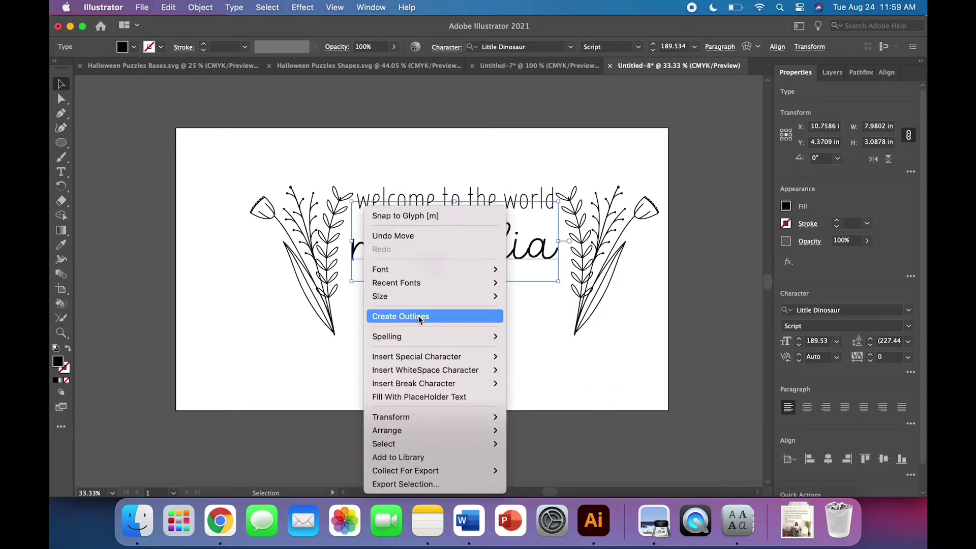
pyautogui.click(386, 316)
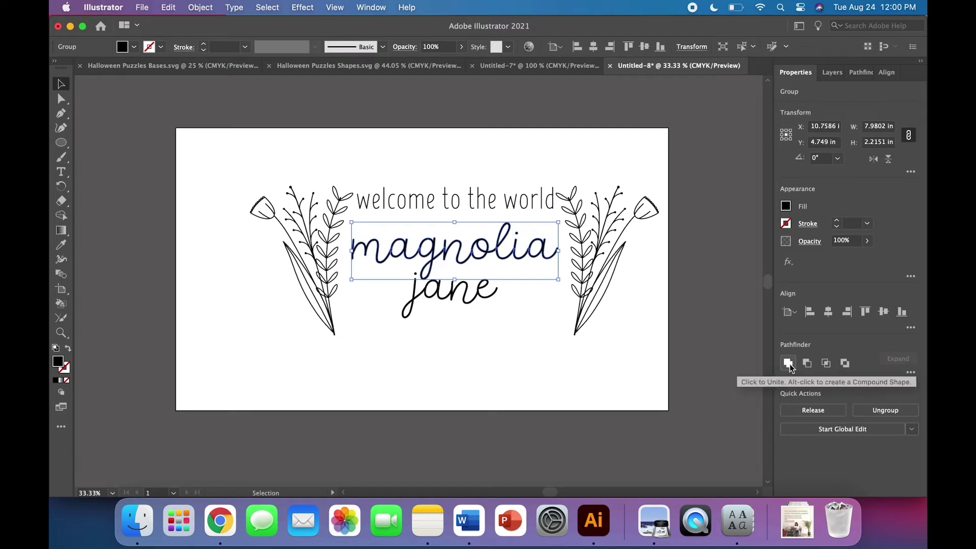
pyautogui.click(788, 363)
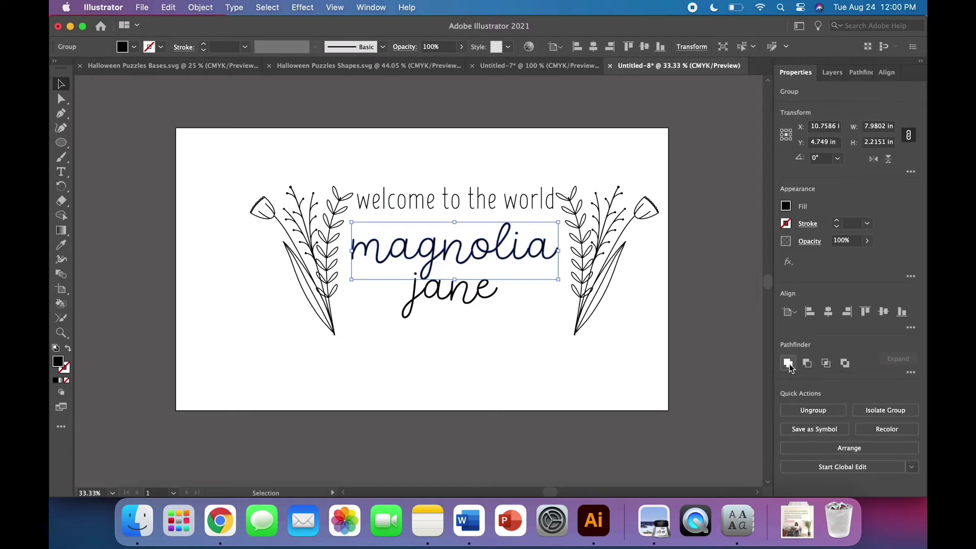
pyautogui.click(371, 8)
pyautogui.scroll(-4, 424, 454)
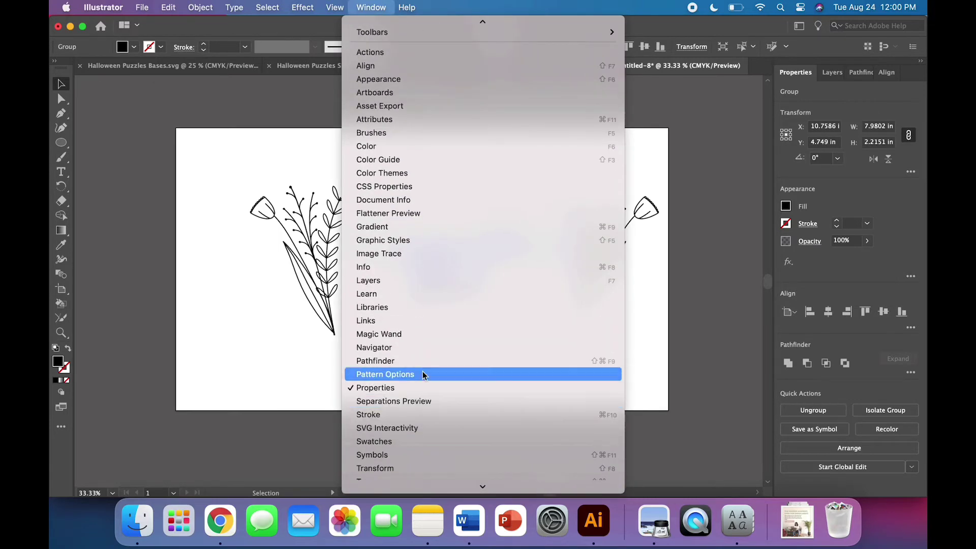
pyautogui.scroll(3, 419, 356)
pyautogui.click(372, 6)
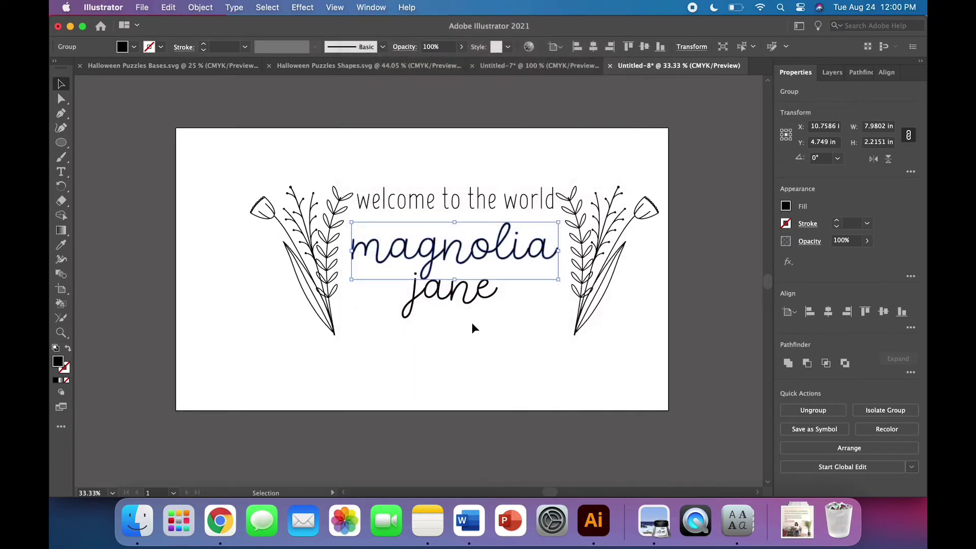
pyautogui.click(471, 341)
# Convert 'jane' to outlines and unite its overlapping letters into one shape.
pyautogui.click(460, 305)
pyautogui.rightClick(461, 305)
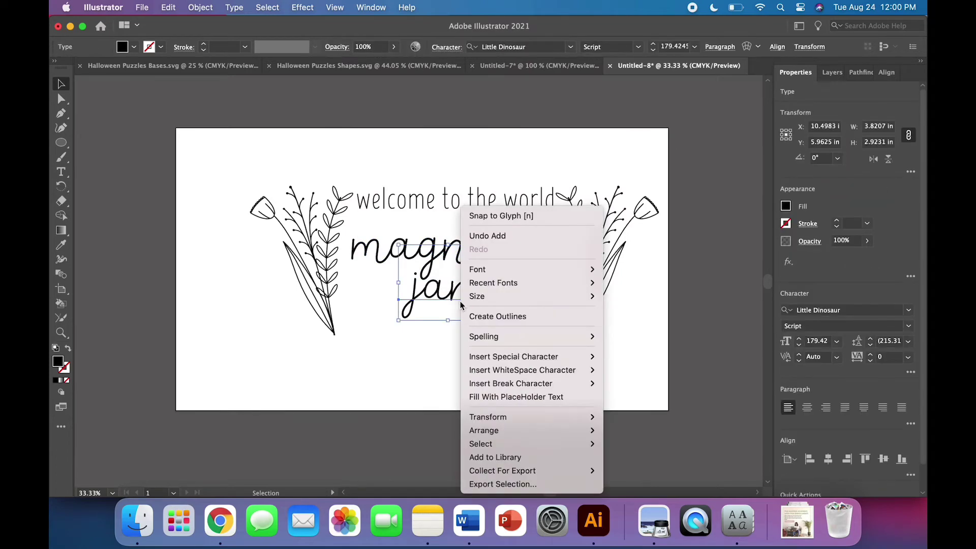
pyautogui.click(489, 316)
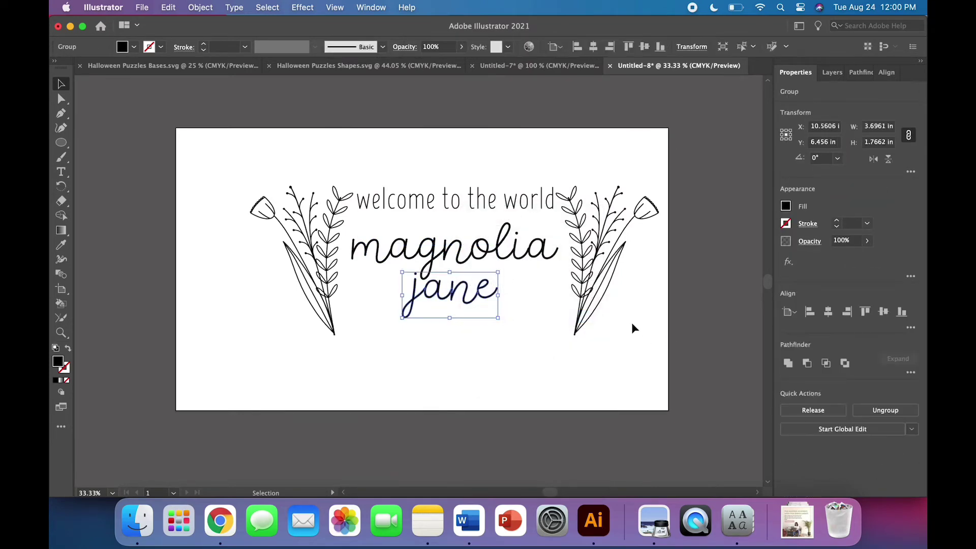
pyautogui.press('super+equal')
pyautogui.press('super+equal')
pyautogui.press('super+equal')
pyautogui.press('super+equal')
pyautogui.press('super+equal')
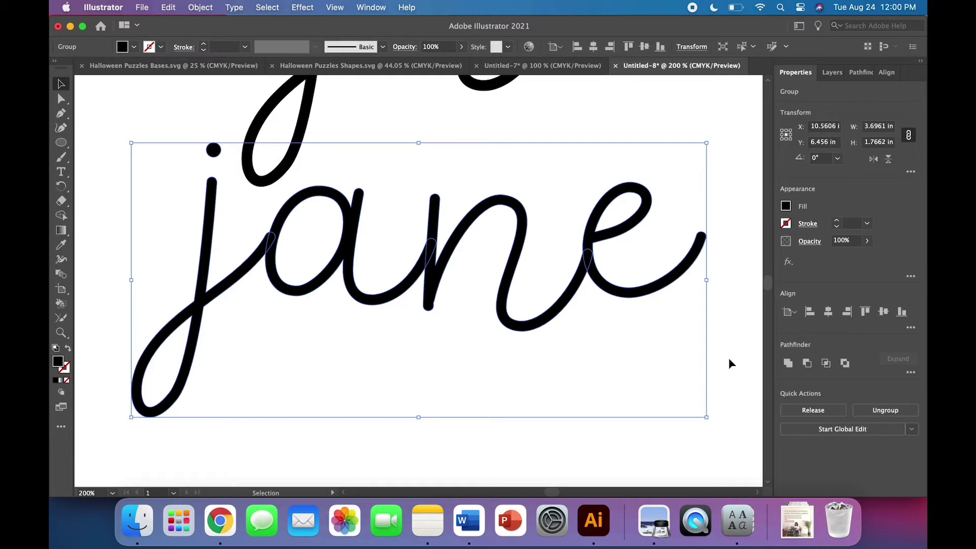
pyautogui.click(787, 364)
pyautogui.press('super+minus')
pyautogui.press('super+minus')
pyautogui.press('super+minus')
pyautogui.press('super+minus')
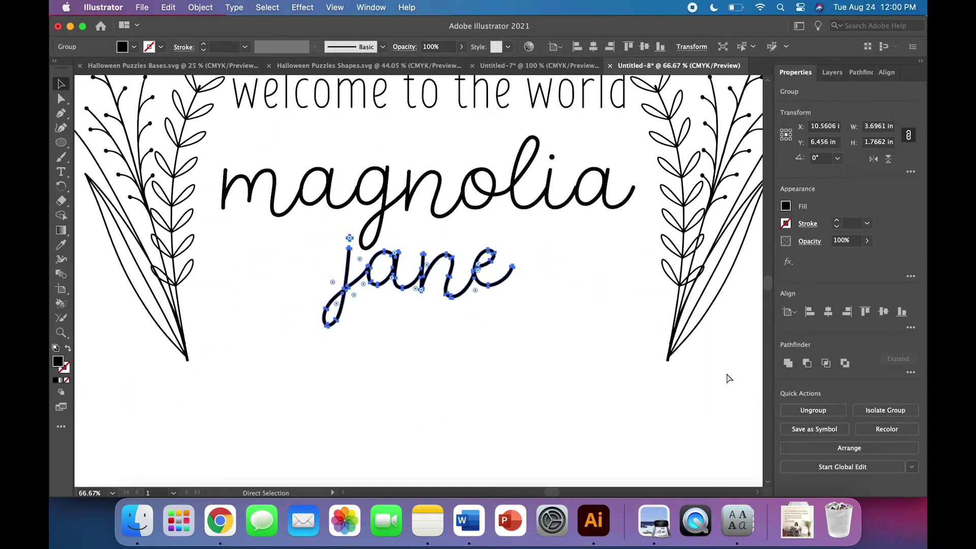
pyautogui.click(569, 351)
pyautogui.press('super+minus')
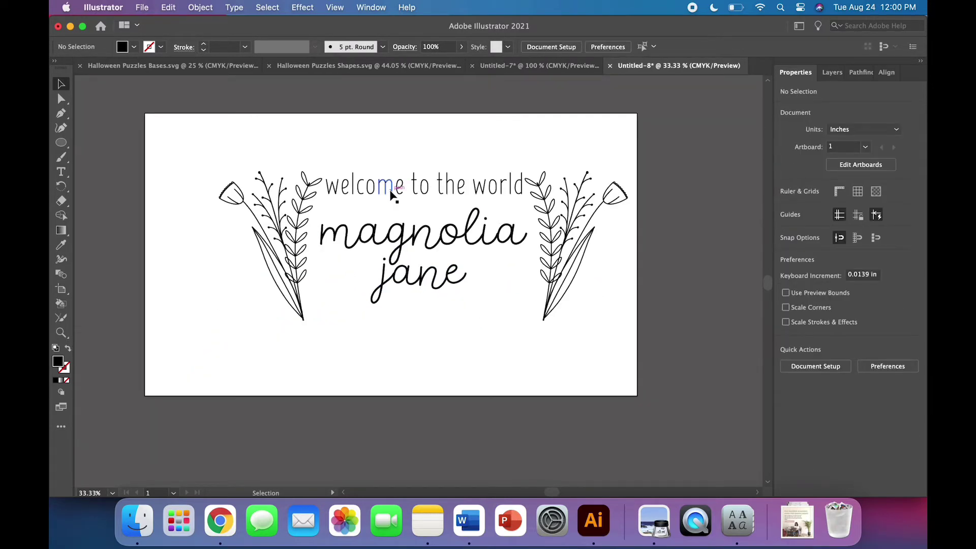
# Add a Regular-style text line reading 'august 24' below jane.
pyautogui.click(63, 174)
pyautogui.click(328, 323)
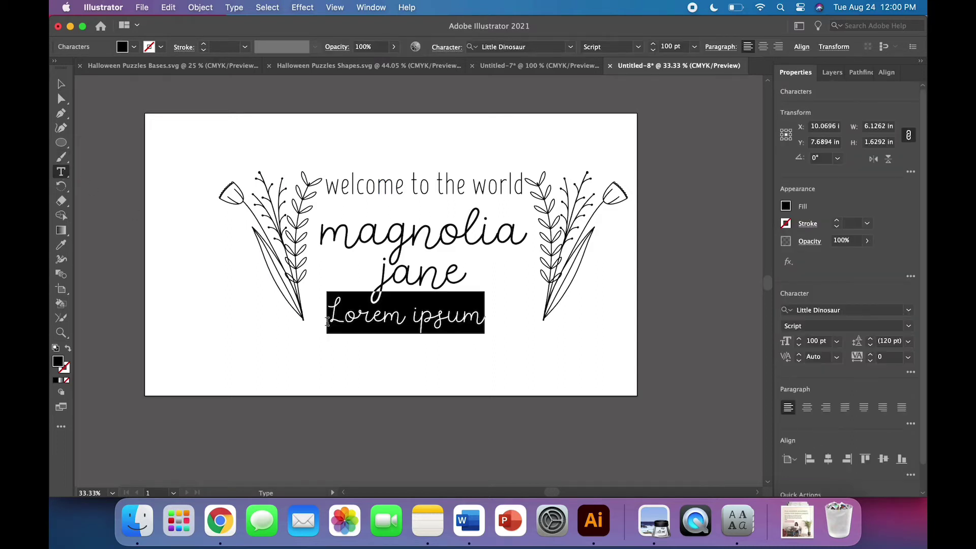
pyautogui.click(638, 47)
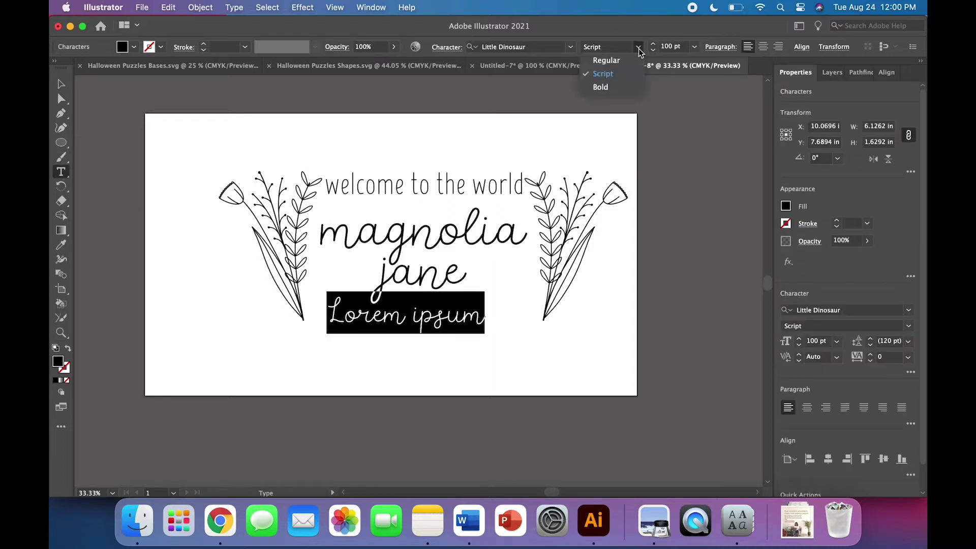
pyautogui.click(604, 63)
pyautogui.write('august 24')
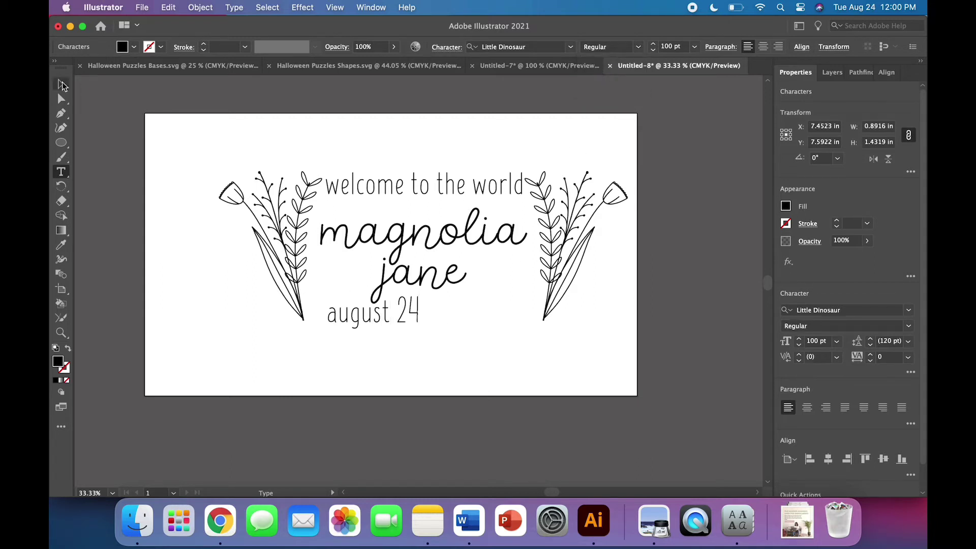
# Set 'august 24' to 50 pt and move it left toward the left sprig.
pyautogui.press('super+a')
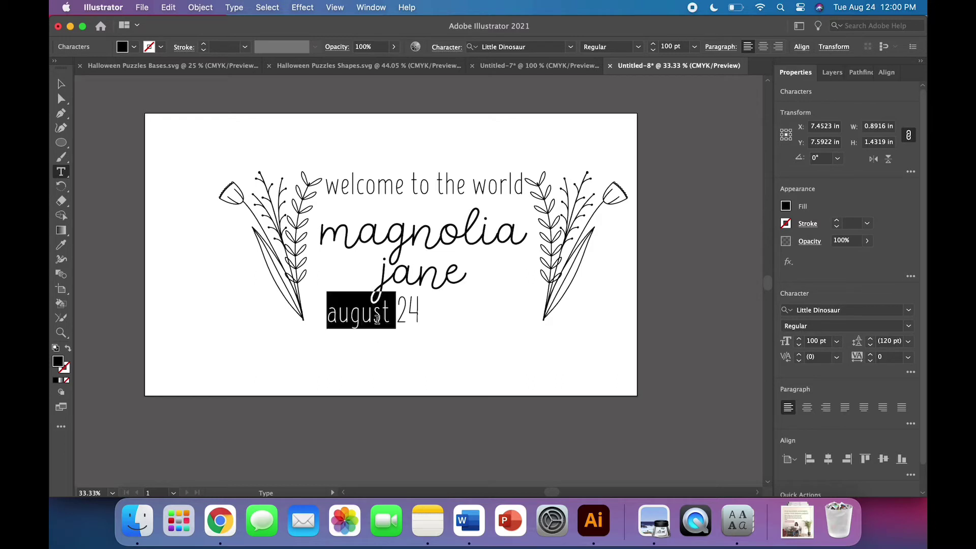
pyautogui.doubleClick(666, 46)
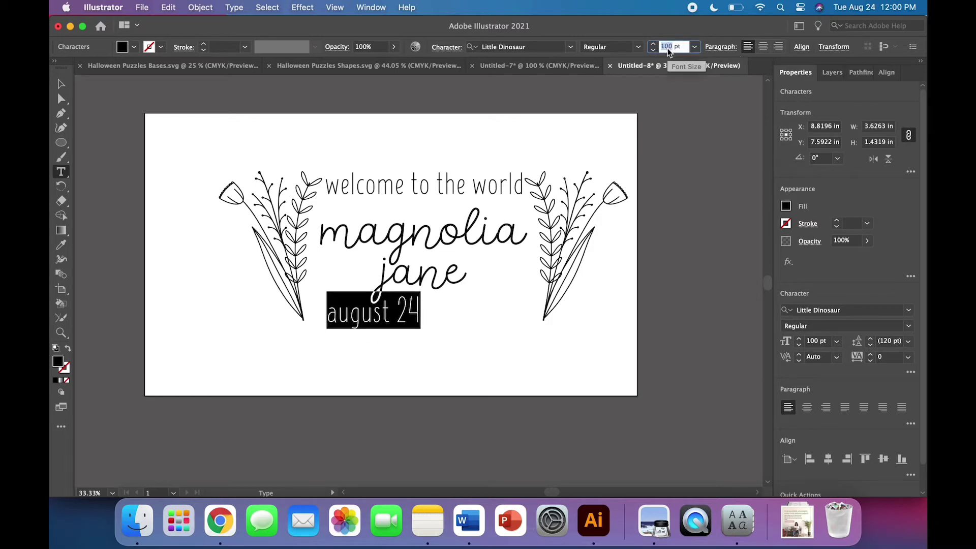
pyautogui.write('50')
pyautogui.press('Return')
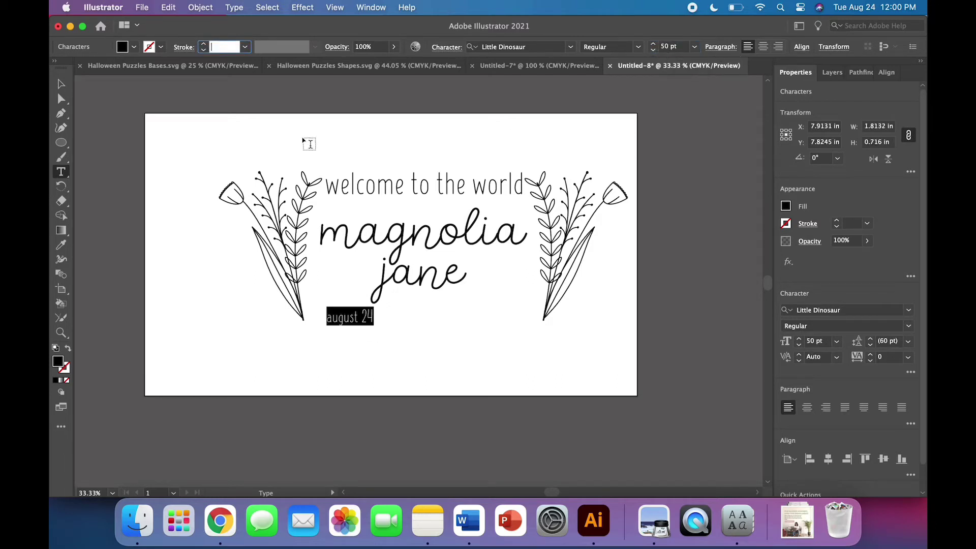
pyautogui.click(61, 84)
pyautogui.moveTo(350, 318); pyautogui.dragTo(333, 317)
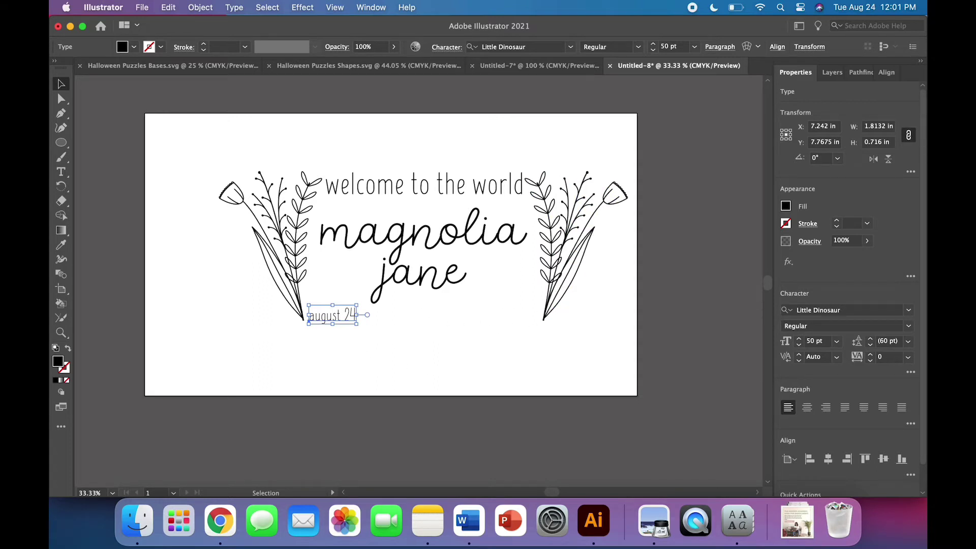
# Delete the 'august 24' line and nudge magnolia and jane down two arrow-key steps.
pyautogui.press('Delete')
pyautogui.click(419, 291)
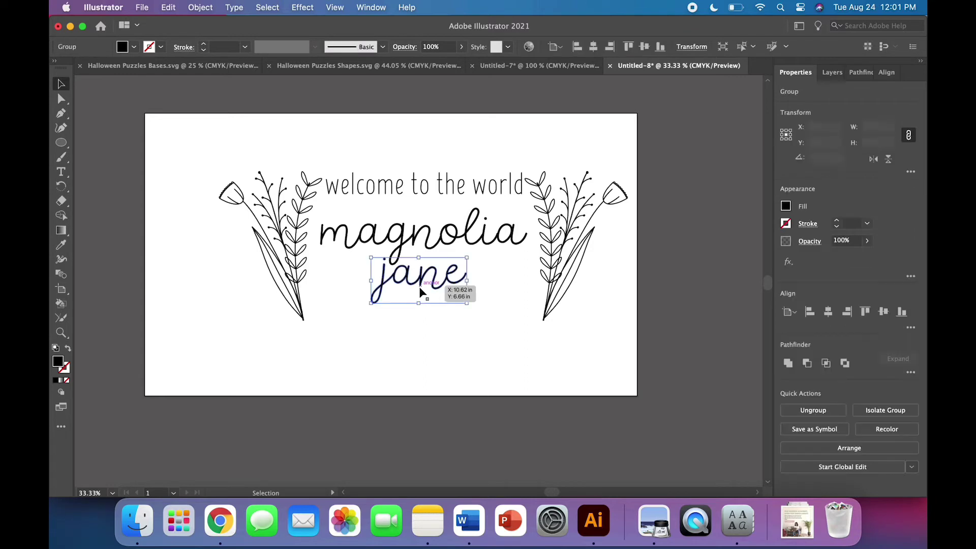
pyautogui.keyDown('shift'); pyautogui.click(415, 244); pyautogui.keyUp('shift')
pyautogui.press('Down')
pyautogui.press('Down')
pyautogui.press('Down')
pyautogui.press('Down')
pyautogui.press('Down')
pyautogui.press('Down')
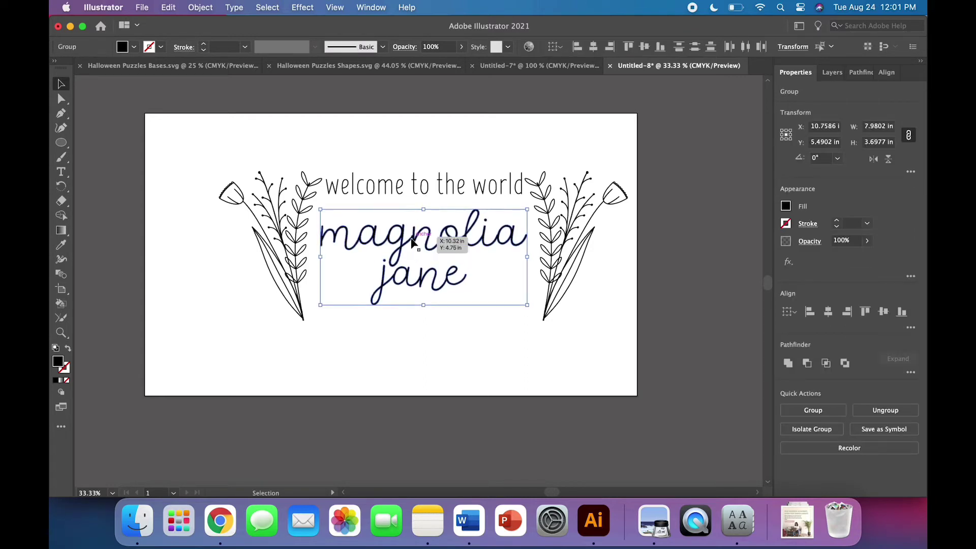
pyautogui.press('Down')
pyautogui.press('Down')
pyautogui.press('Down')
pyautogui.press('Down')
pyautogui.press('Down')
pyautogui.press('Down')
pyautogui.press('Down')
pyautogui.press('Down')
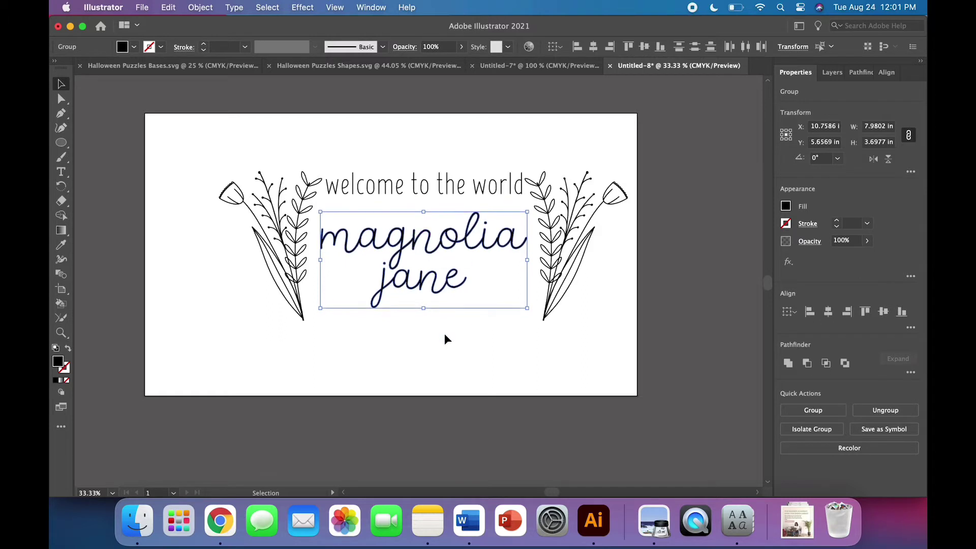
pyautogui.click(454, 371)
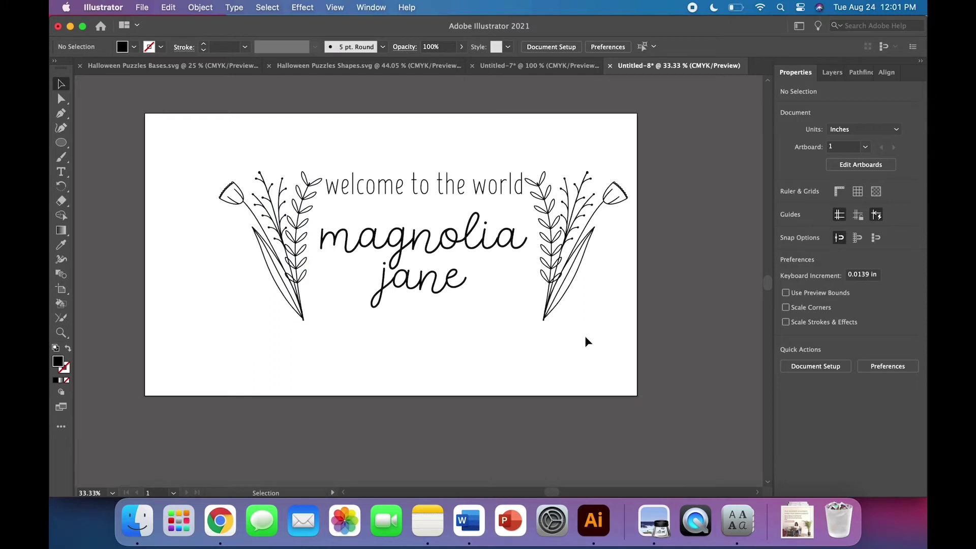
# Group the left and right floral sprigs into one object.
pyautogui.click(558, 306)
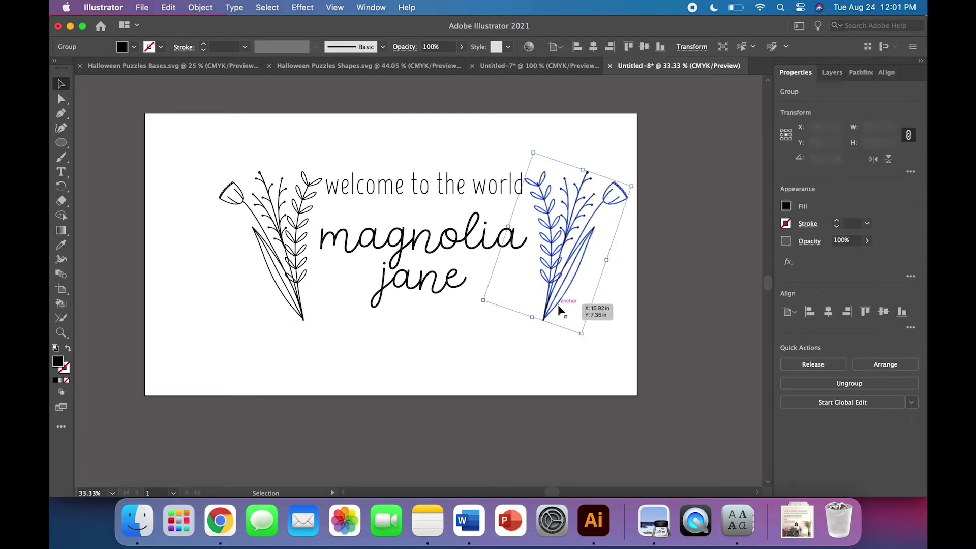
pyautogui.keyDown('shift'); pyautogui.click(299, 316); pyautogui.keyUp('shift')
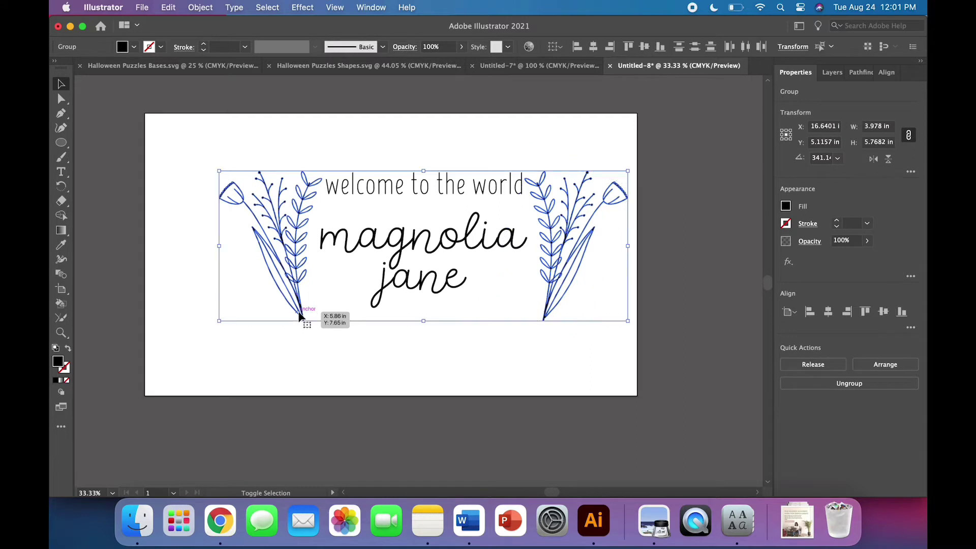
pyautogui.click(200, 7)
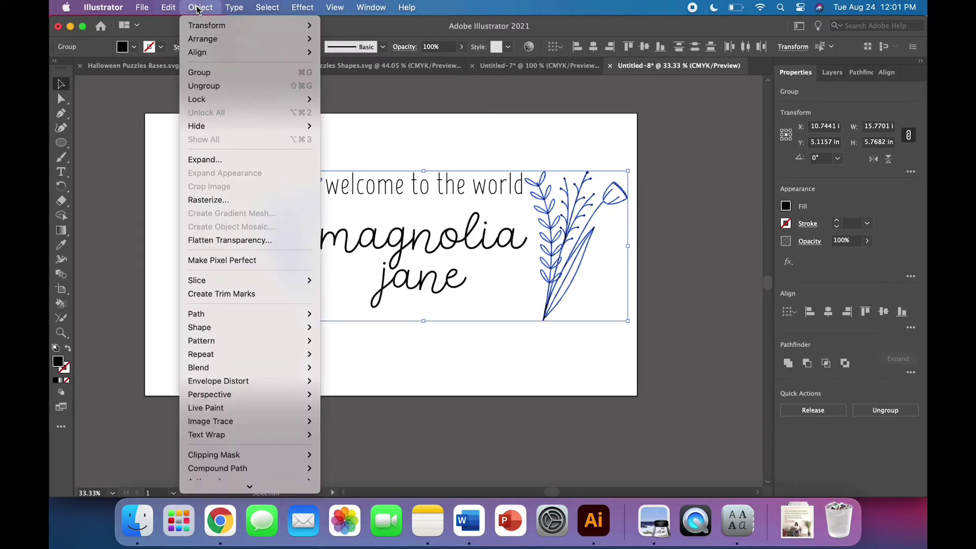
pyautogui.click(203, 71)
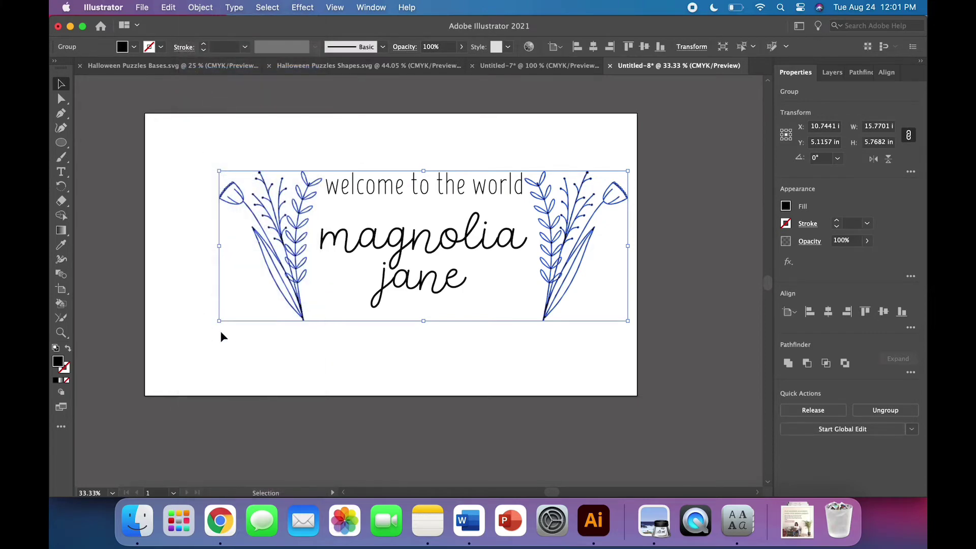
pyautogui.click(228, 332)
# Select all the artwork and align it to the horizontal centre.
pyautogui.moveTo(572, 359); pyautogui.dragTo(308, 168)
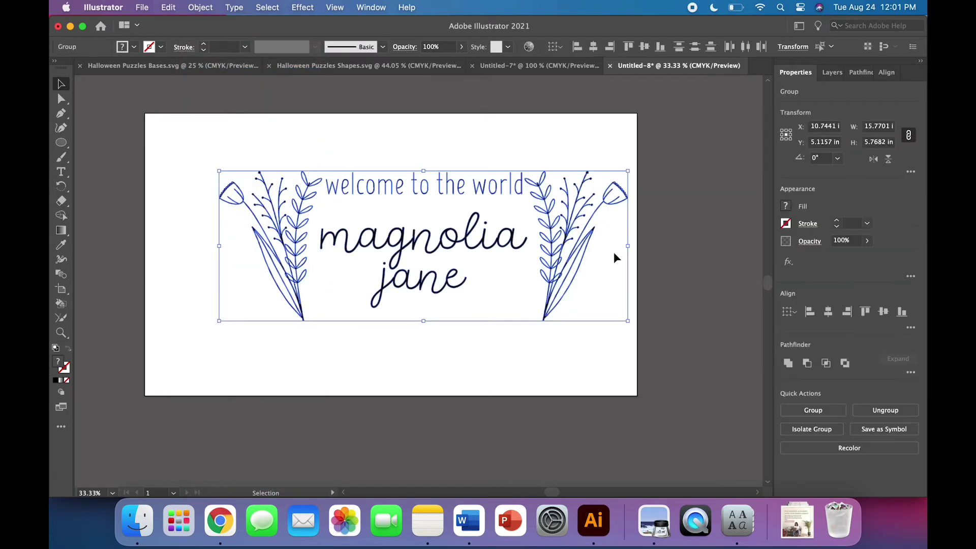
pyautogui.click(828, 314)
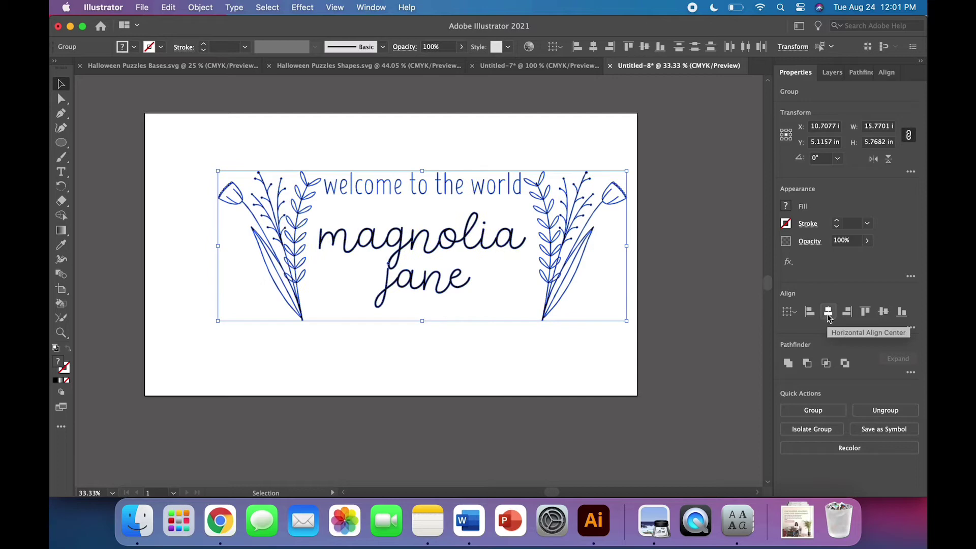
pyautogui.click(513, 331)
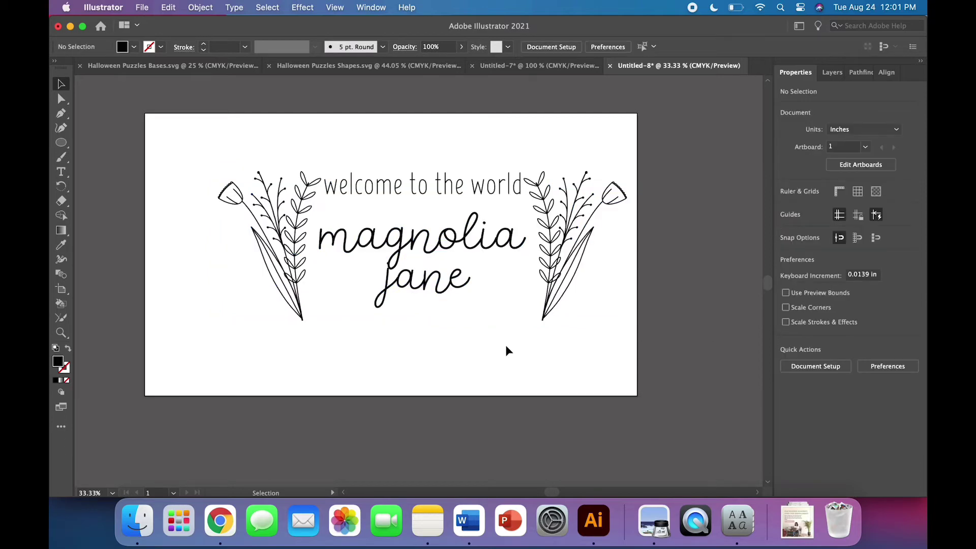
# Group magnolia and jane with Cmd+G, then select the whole flowers-and-text artwork.
pyautogui.click(392, 269)
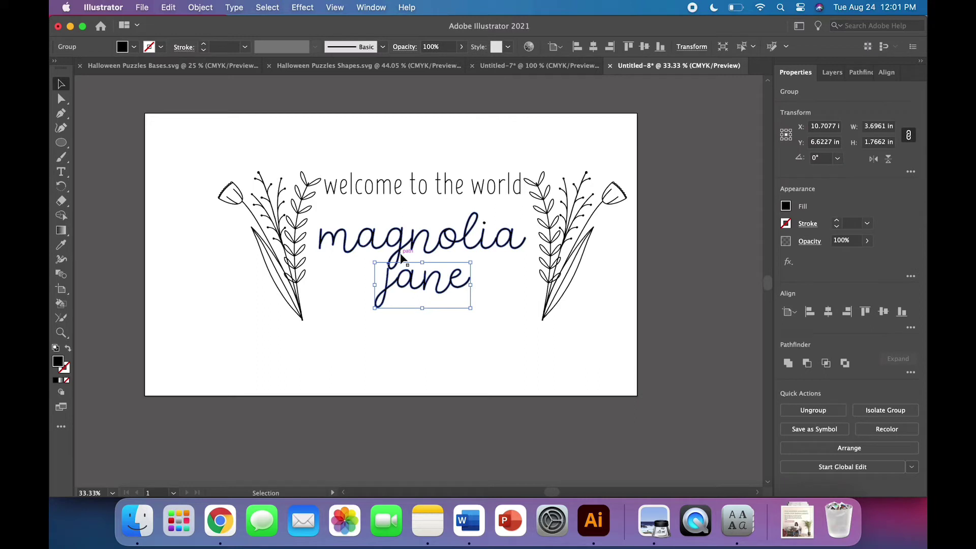
pyautogui.keyDown('shift'); pyautogui.click(401, 257); pyautogui.keyUp('shift')
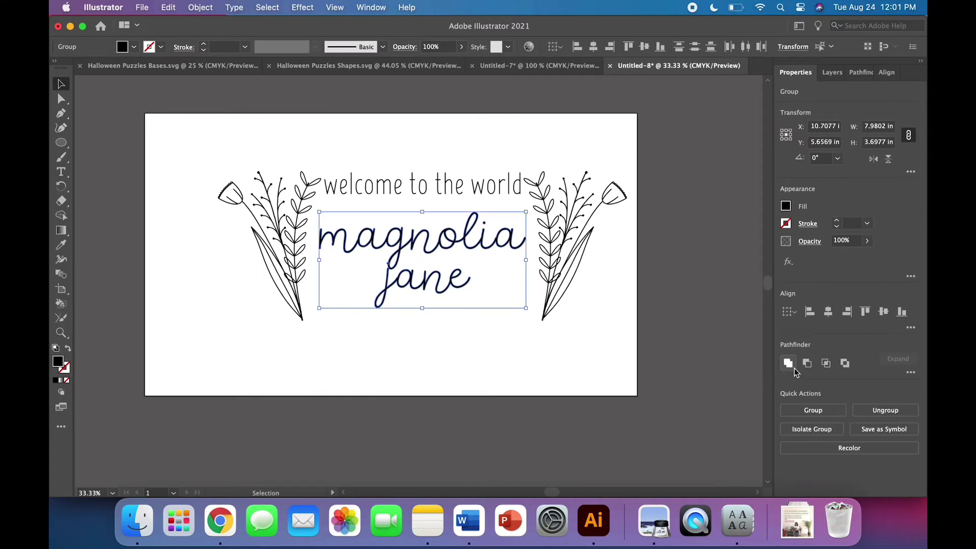
pyautogui.press('super+g')
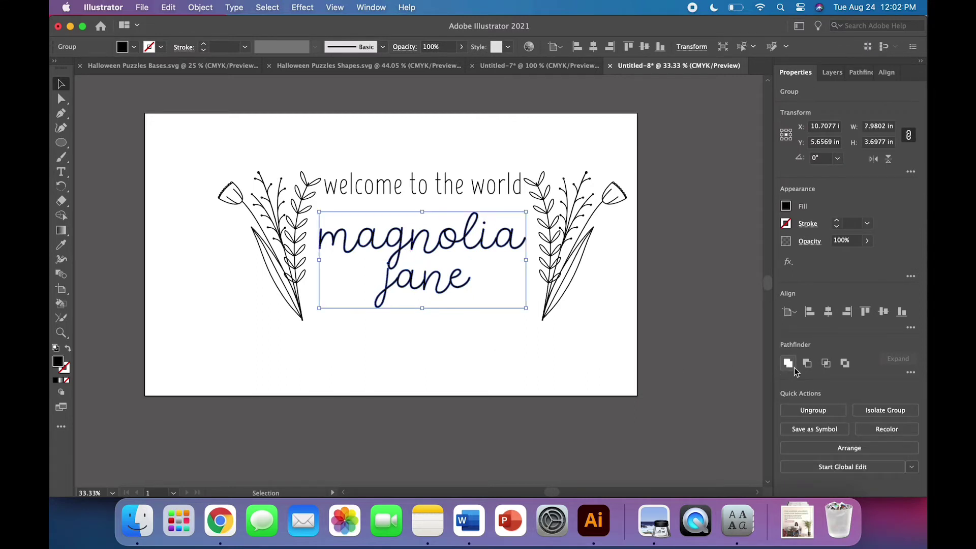
pyautogui.click(481, 368)
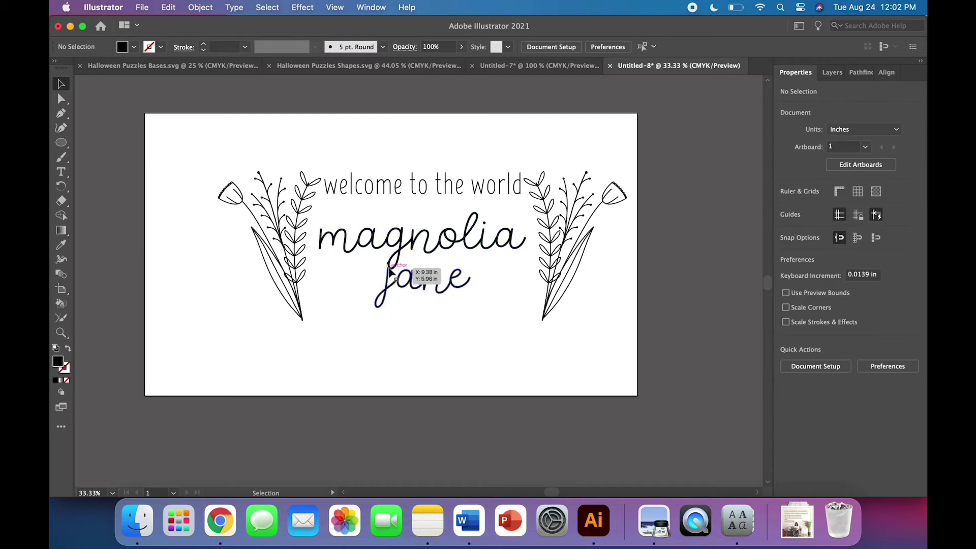
pyautogui.click(414, 290)
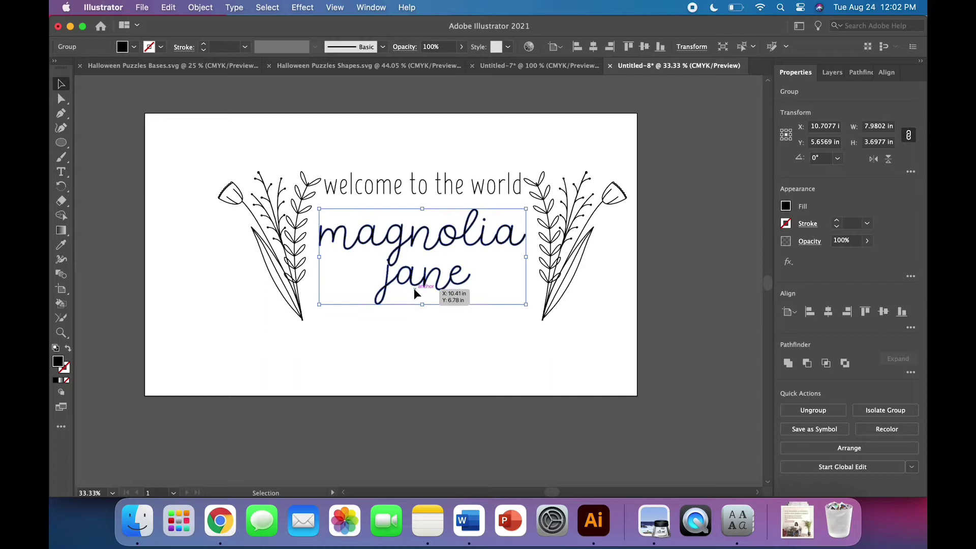
pyautogui.click(422, 347)
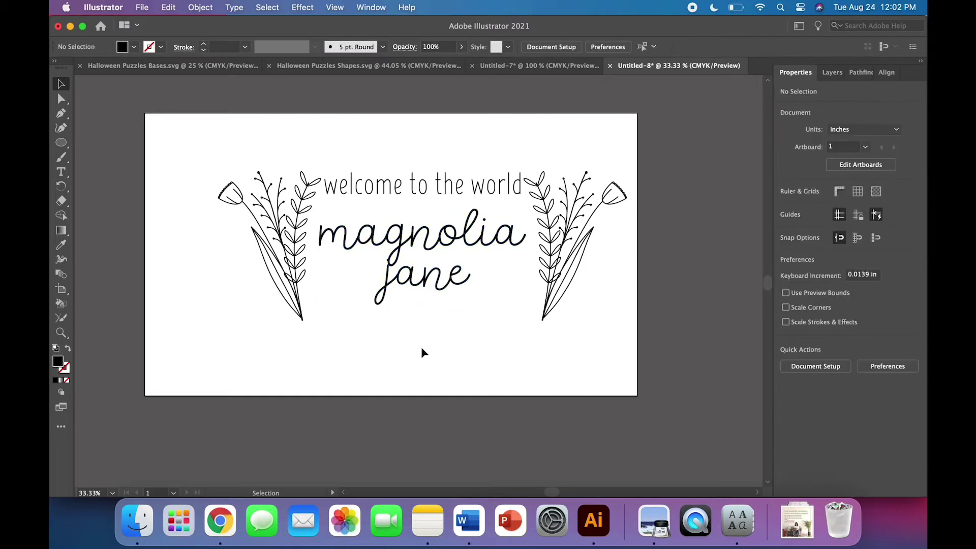
pyautogui.click(304, 306)
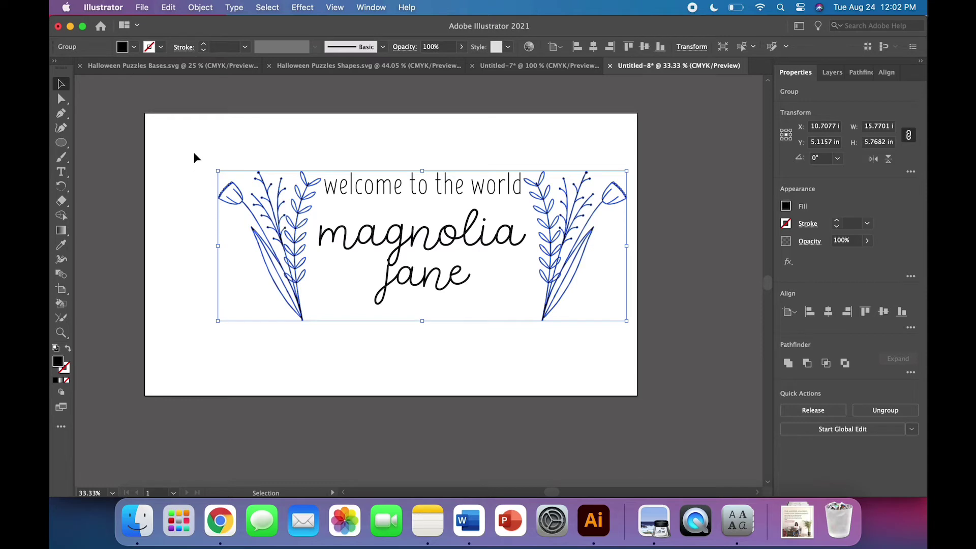
# Apply Offset Path to the sprigs, previewing 0.3 and 0.75 in before confirming 0.5 in.
pyautogui.click(201, 8)
pyautogui.moveTo(224, 317)
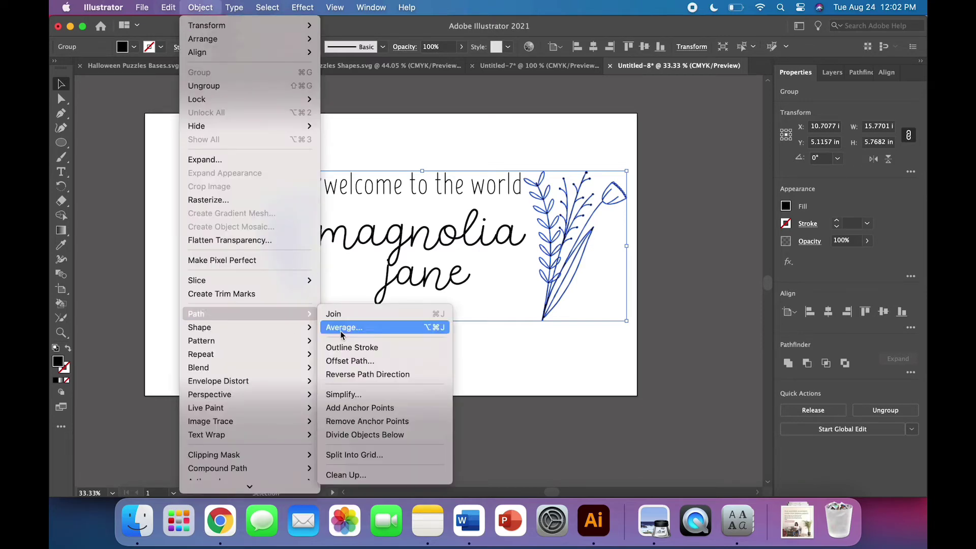
pyautogui.click(357, 362)
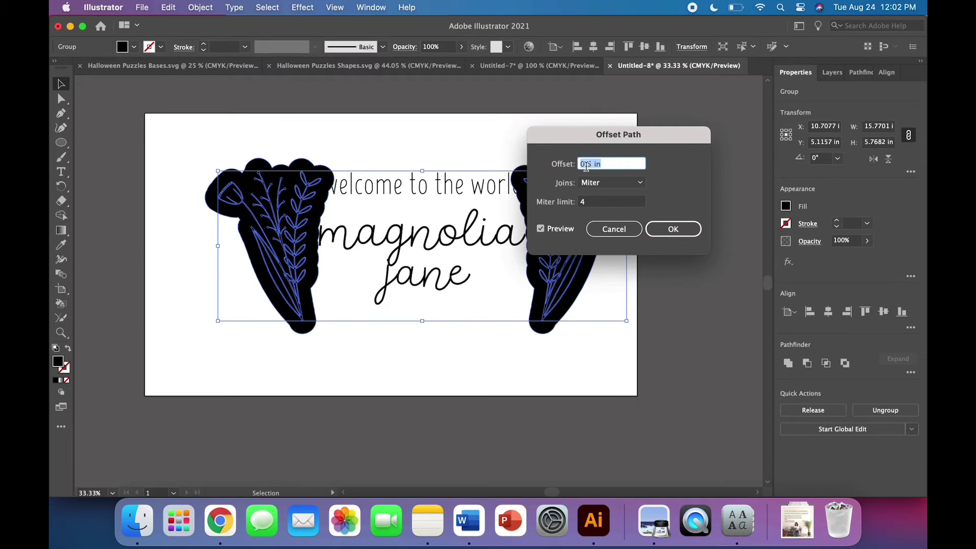
pyautogui.write('.3')
pyautogui.press('Tab')
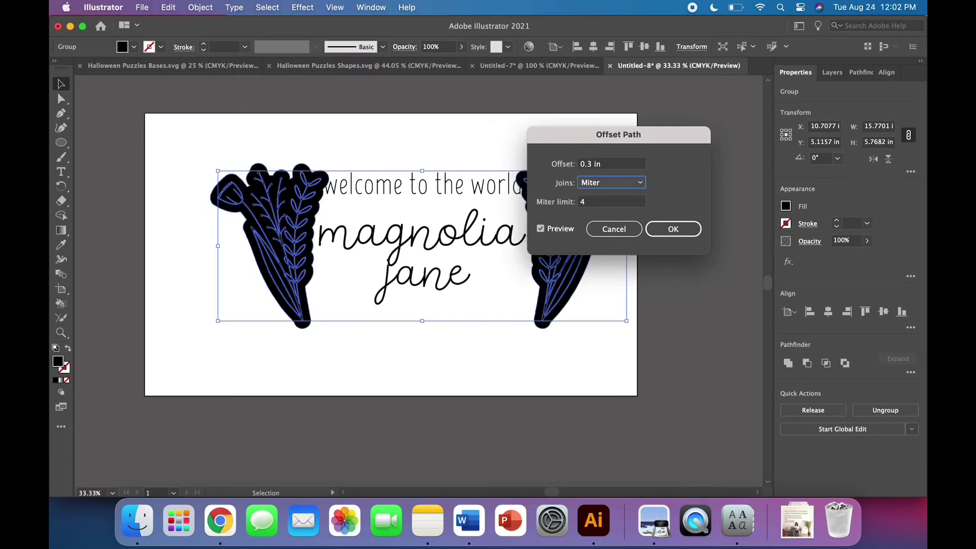
pyautogui.doubleClick(588, 166)
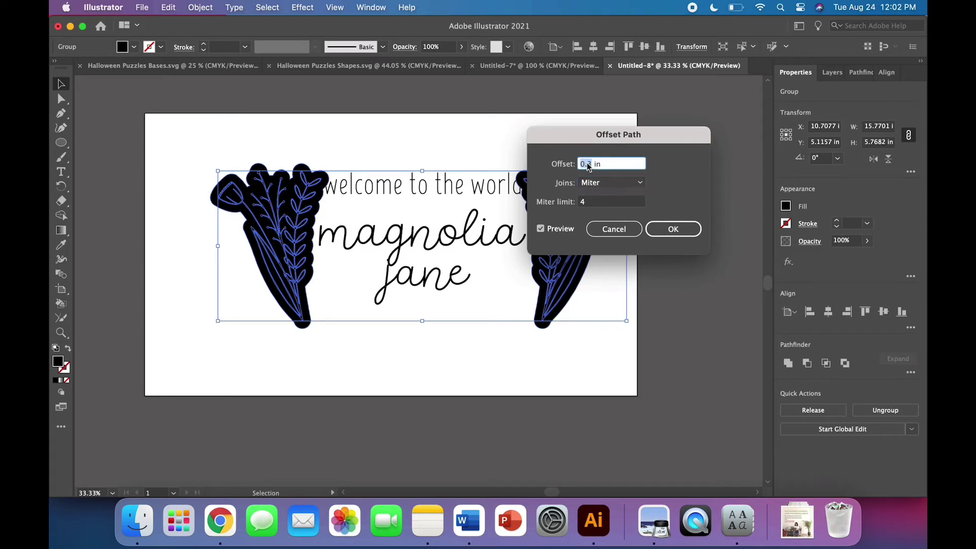
pyautogui.press('BackSpace')
pyautogui.write('.75')
pyautogui.press('Tab')
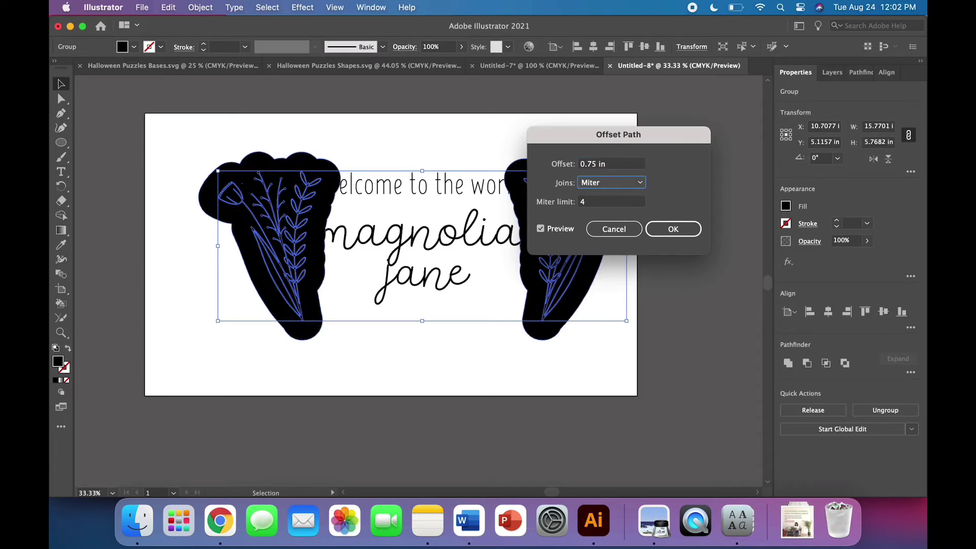
pyautogui.doubleClick(589, 165)
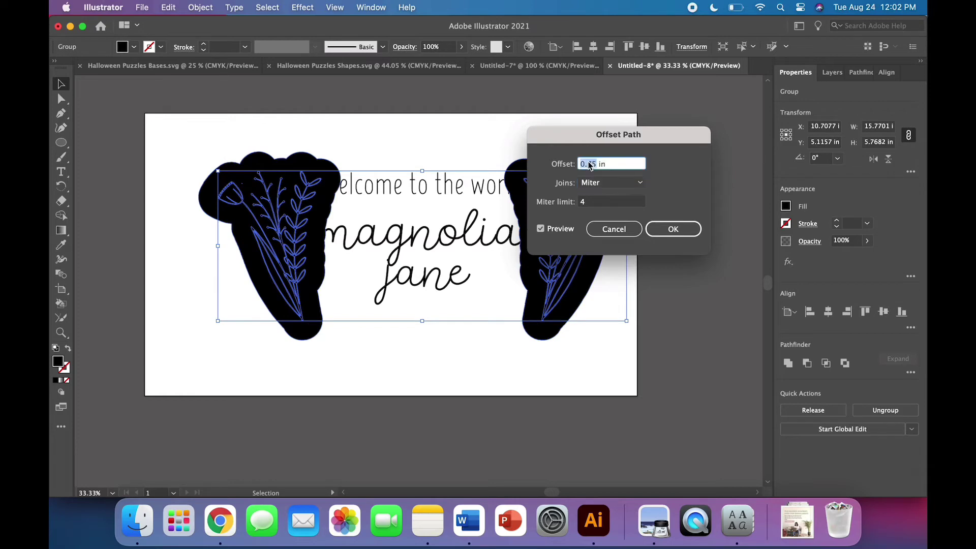
pyautogui.write('0.5')
pyautogui.press('Tab')
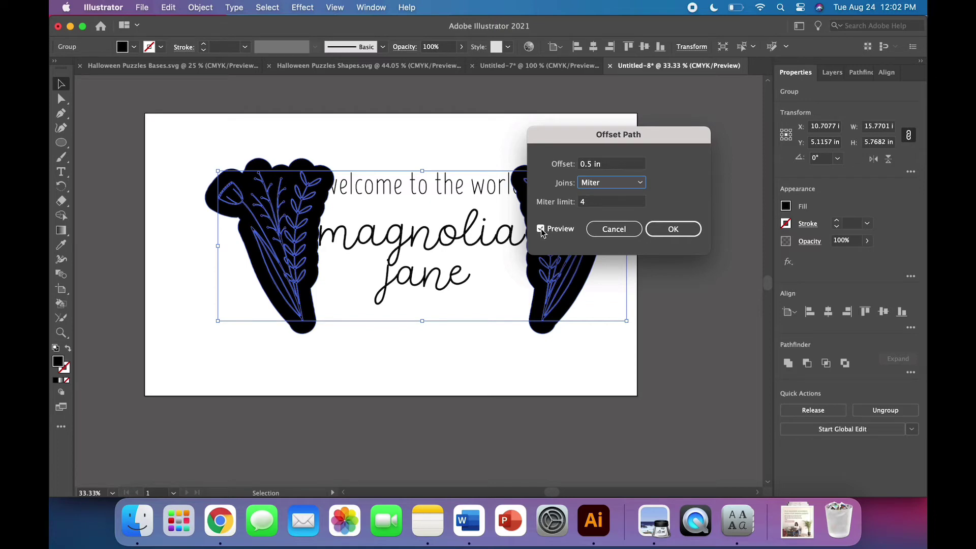
pyautogui.click(671, 230)
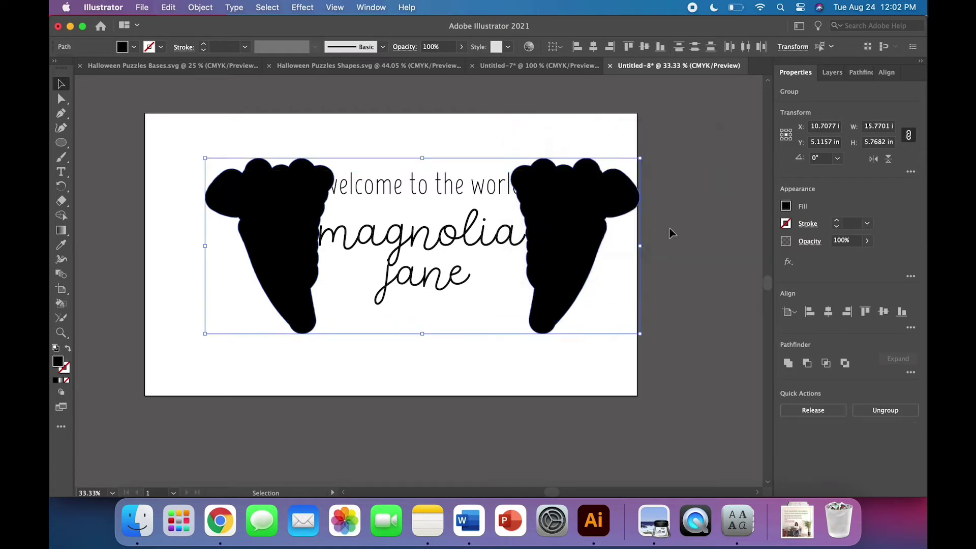
# Swap fill and stroke so the offsets become outlines, and ungroup the whole artwork.
pyautogui.click(67, 348)
pyautogui.click(218, 367)
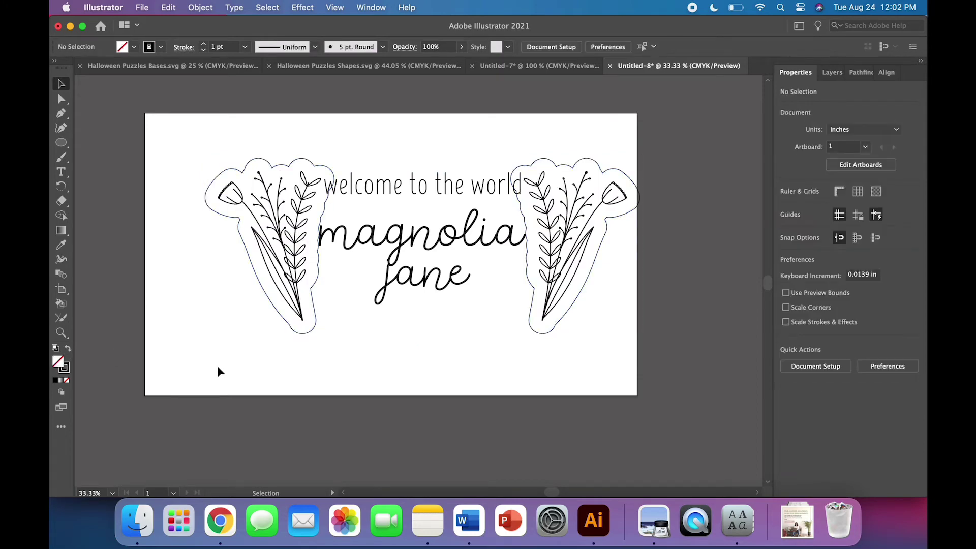
pyautogui.click(282, 316)
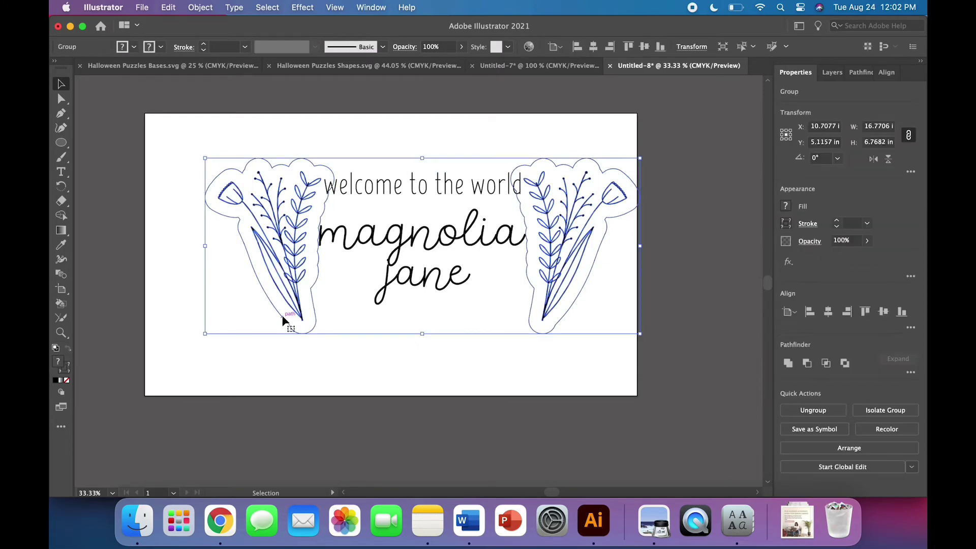
pyautogui.click(216, 7)
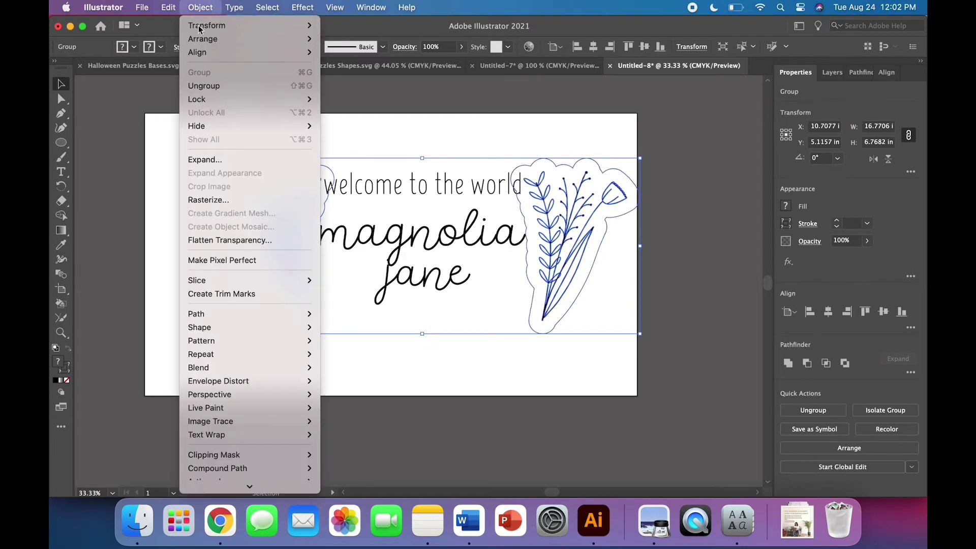
pyautogui.click(197, 83)
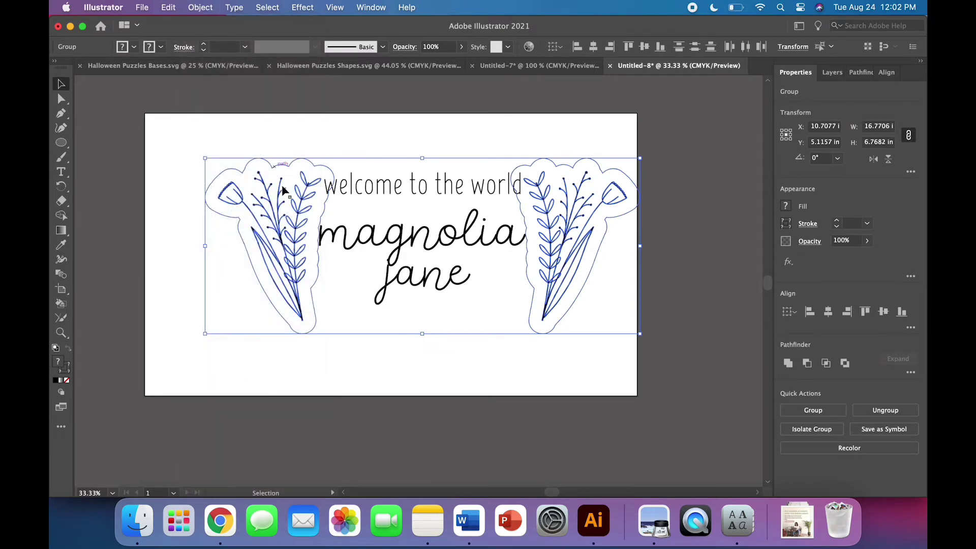
# Ungroup the left and right sprig groups so each contour is a separate path.
pyautogui.click(449, 127)
pyautogui.click(278, 206)
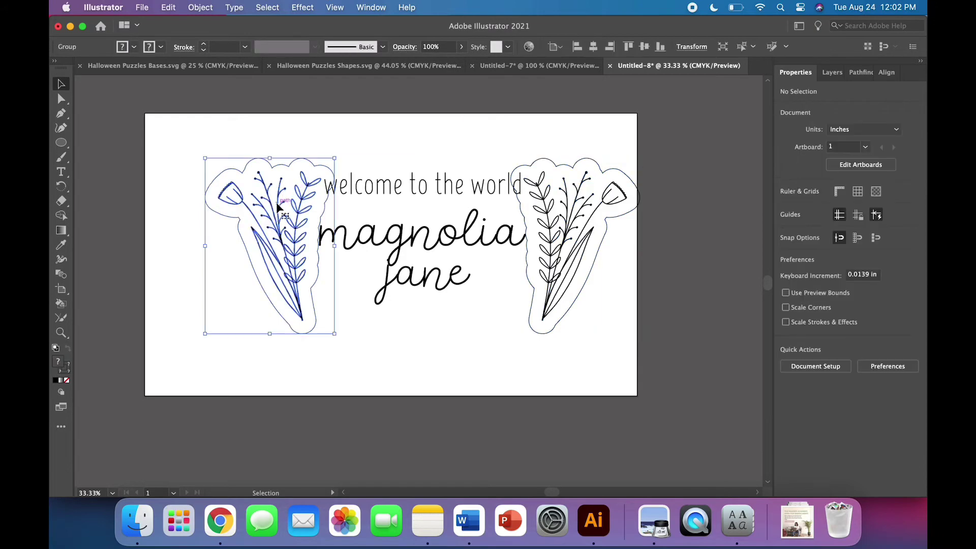
pyautogui.click(207, 6)
pyautogui.click(206, 85)
pyautogui.click(168, 188)
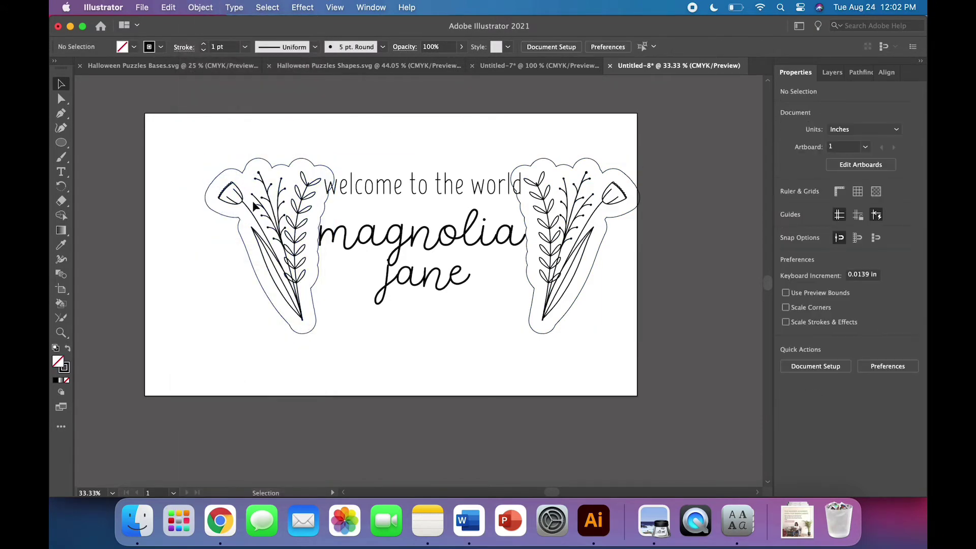
pyautogui.click(254, 218)
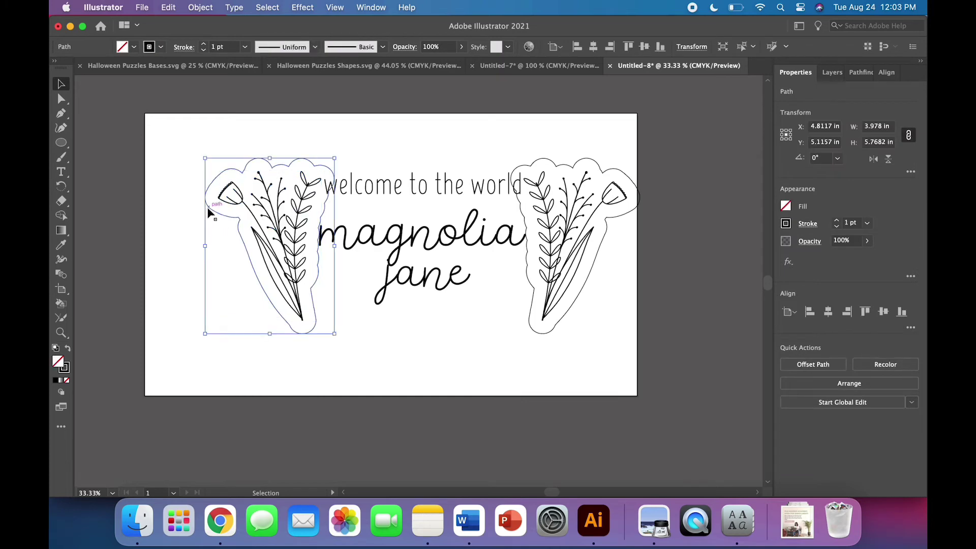
pyautogui.click(179, 249)
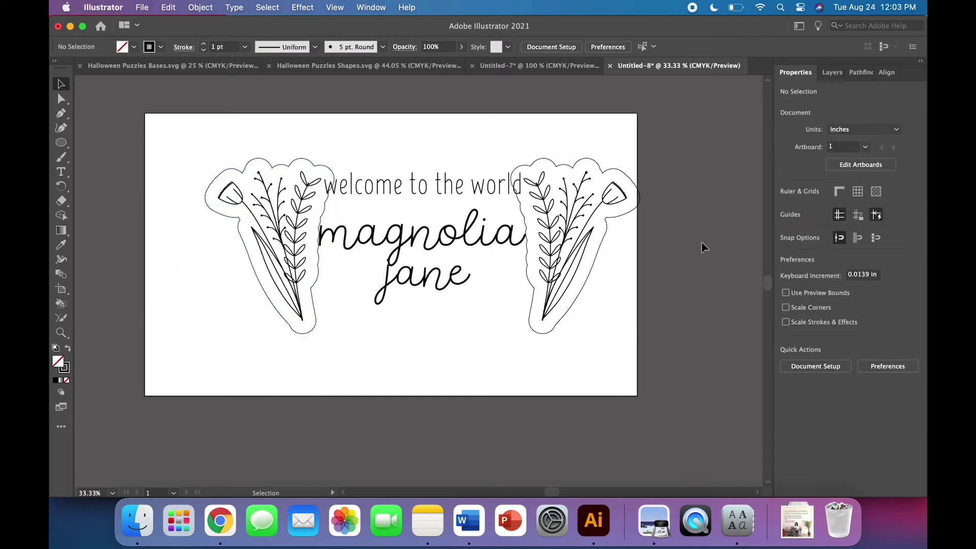
pyautogui.click(580, 249)
pyautogui.click(192, 6)
pyautogui.click(205, 85)
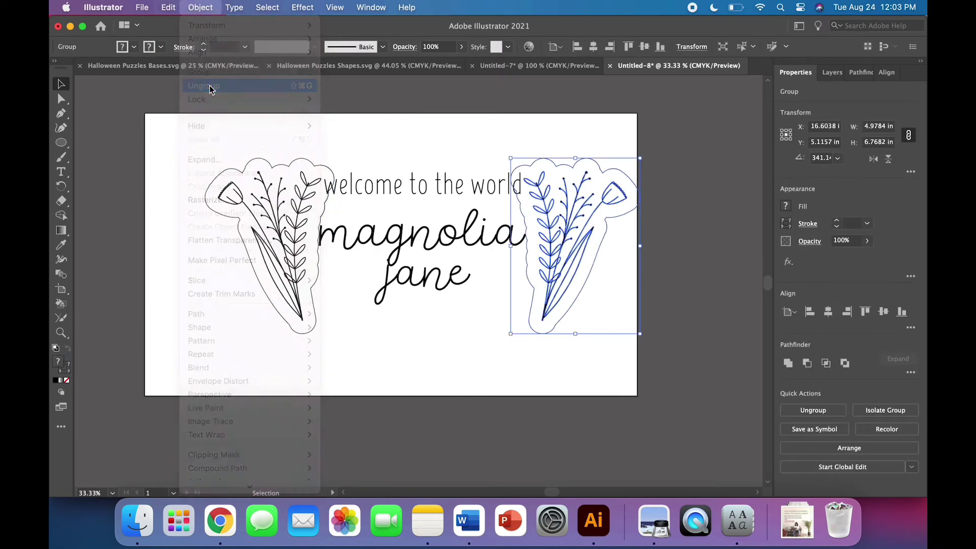
pyautogui.click(176, 194)
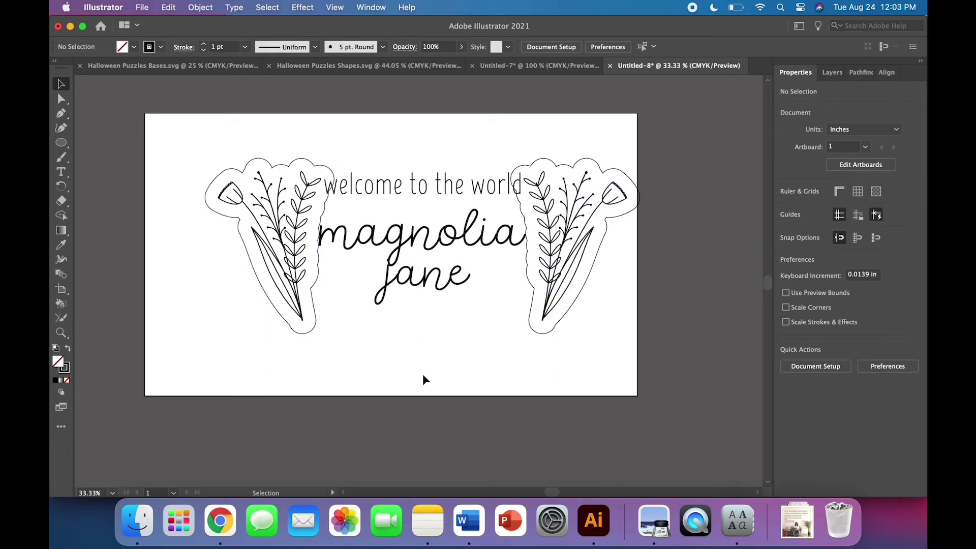
# Draw a rectangle over the sign text and stretch its left side to the left contour.
pyautogui.click(60, 145)
pyautogui.moveTo(60, 146); pyautogui.dragTo(94, 142)
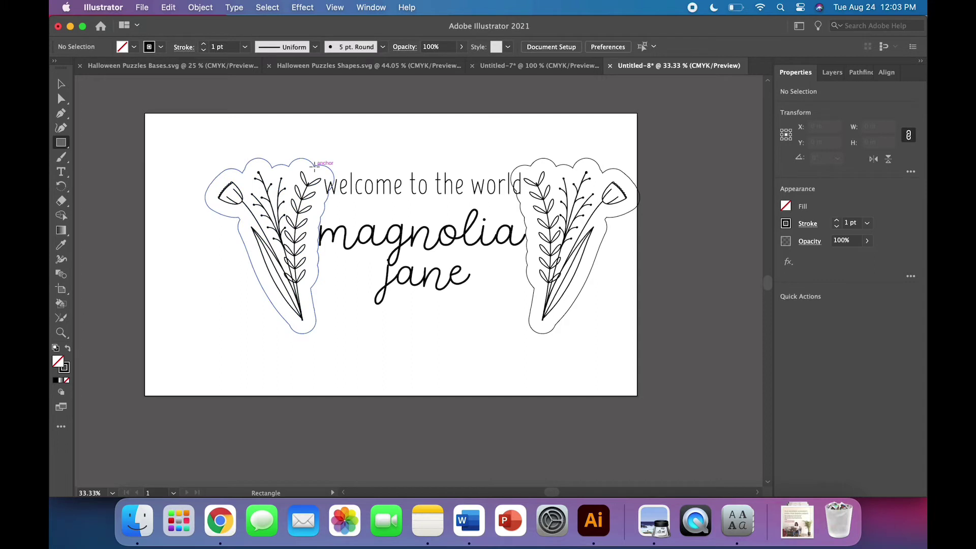
pyautogui.moveTo(314, 165); pyautogui.dragTo(539, 331)
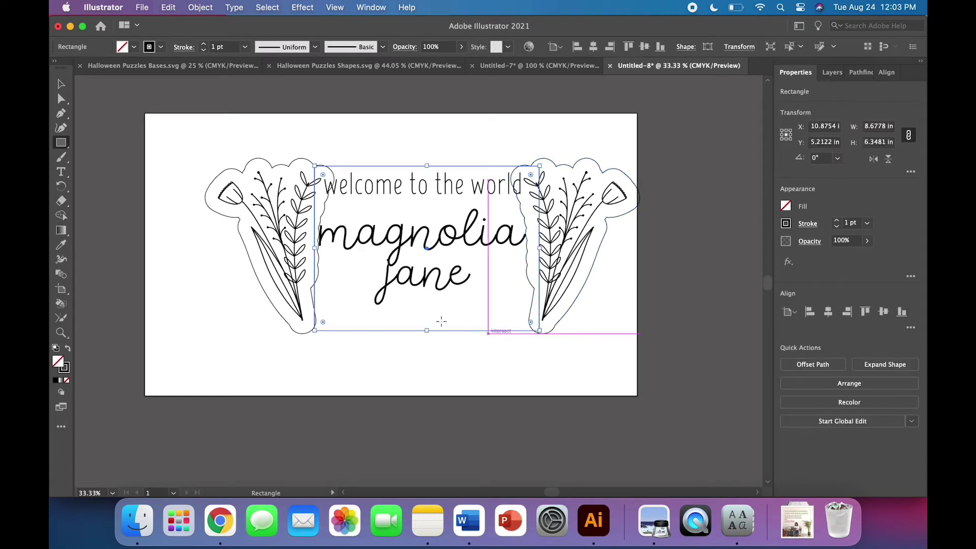
pyautogui.moveTo(315, 248)
pyautogui.mouseDown()
pyautogui.moveTo(326, 246)
pyautogui.moveTo(304, 248)
pyautogui.mouseUp()
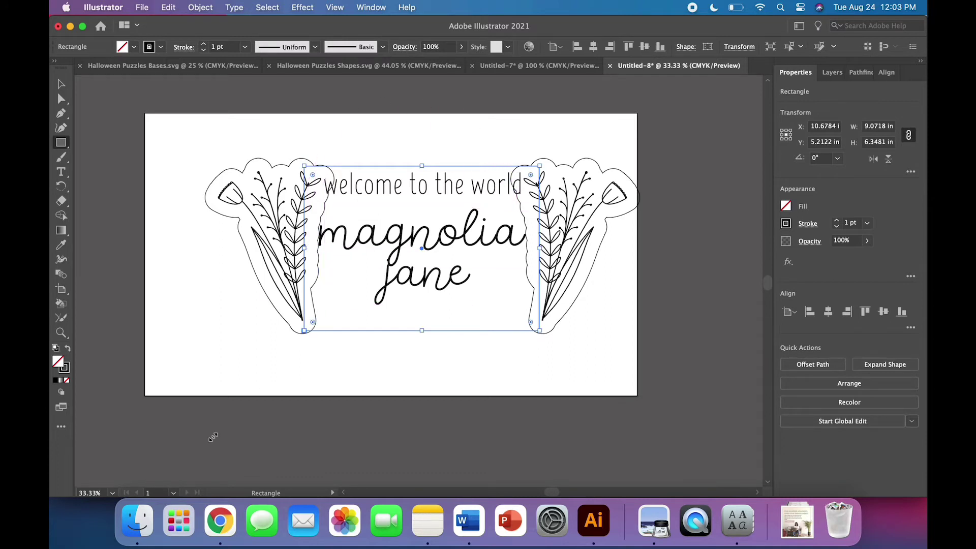
# Lower the rectangle's bottom edge slightly with the Selection tool.
pyautogui.click(61, 84)
pyautogui.click(181, 322)
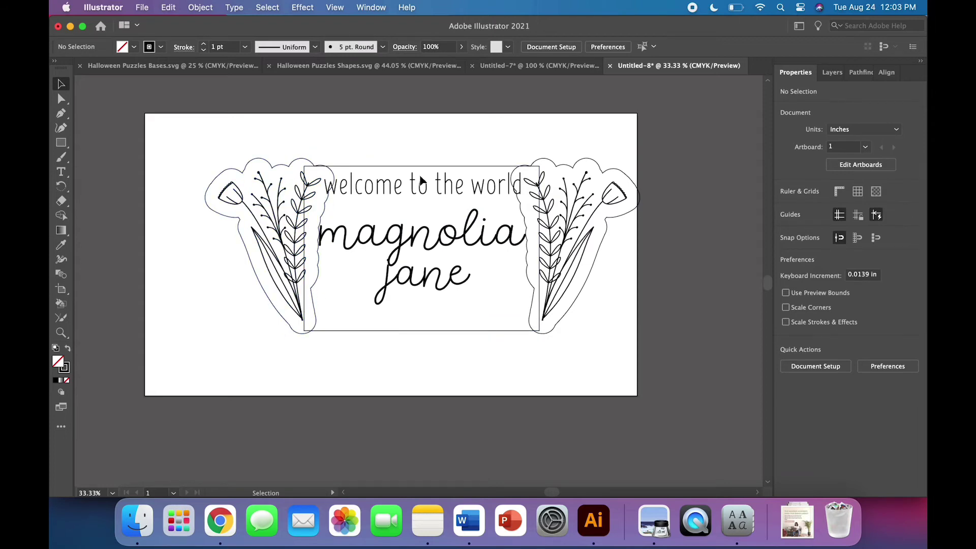
pyautogui.click(497, 331)
pyautogui.moveTo(423, 332); pyautogui.dragTo(422, 333)
pyautogui.click(428, 364)
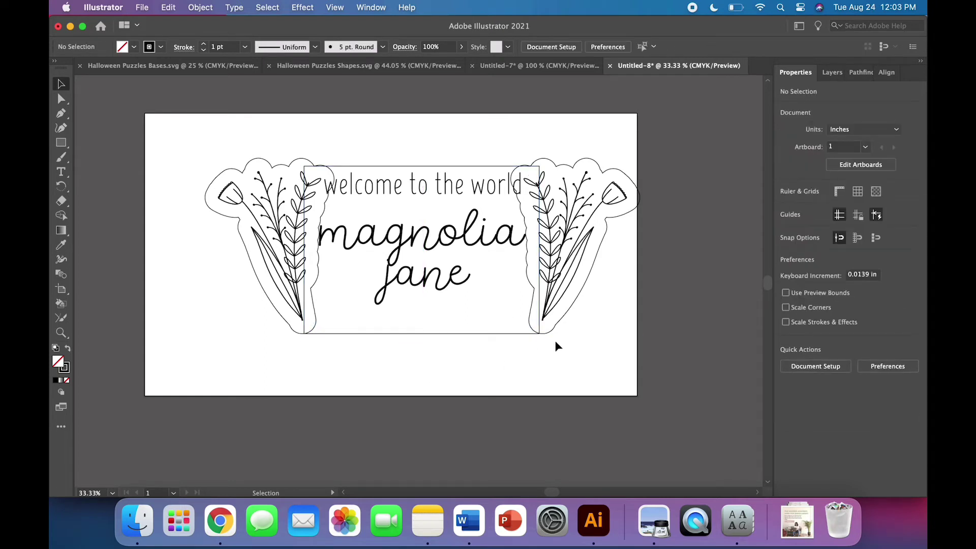
pyautogui.moveTo(557, 345); pyautogui.dragTo(308, 345)
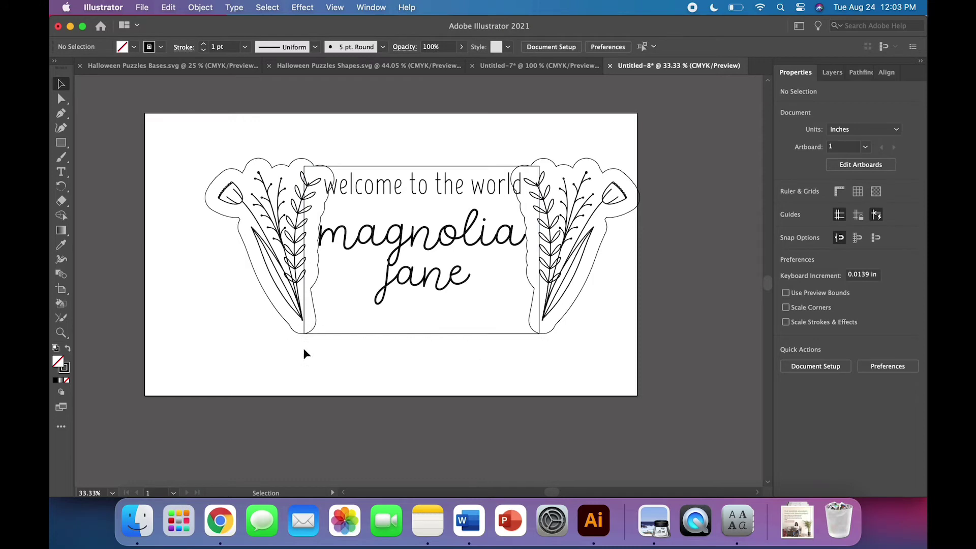
# Pull the frame's bottom edge up closer to the name.
pyautogui.click(362, 333)
pyautogui.press('super+1')
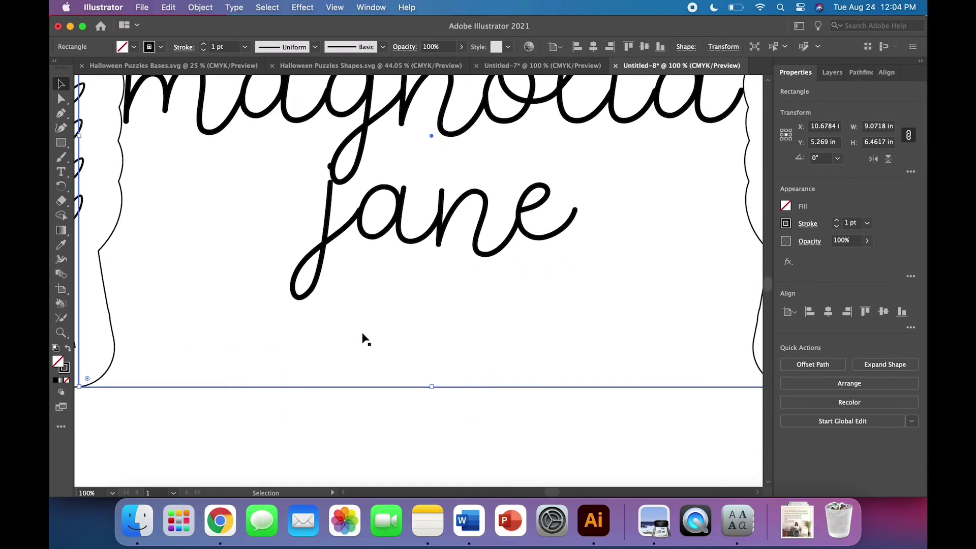
pyautogui.scroll(-3, 365, 340)
pyautogui.moveTo(438, 337); pyautogui.dragTo(436, 332)
pyautogui.click(437, 357)
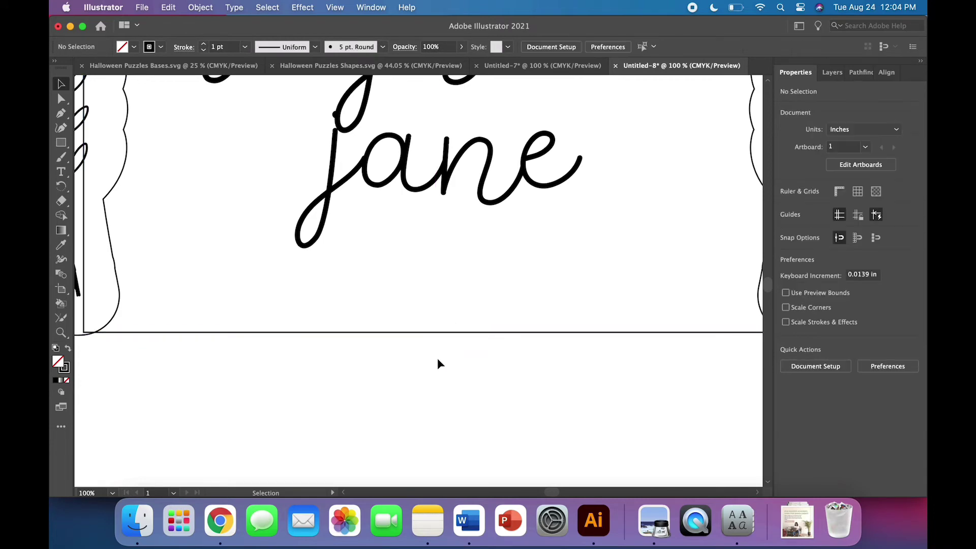
pyautogui.press('super+minus')
pyautogui.press('super+minus')
pyautogui.press('super+minus')
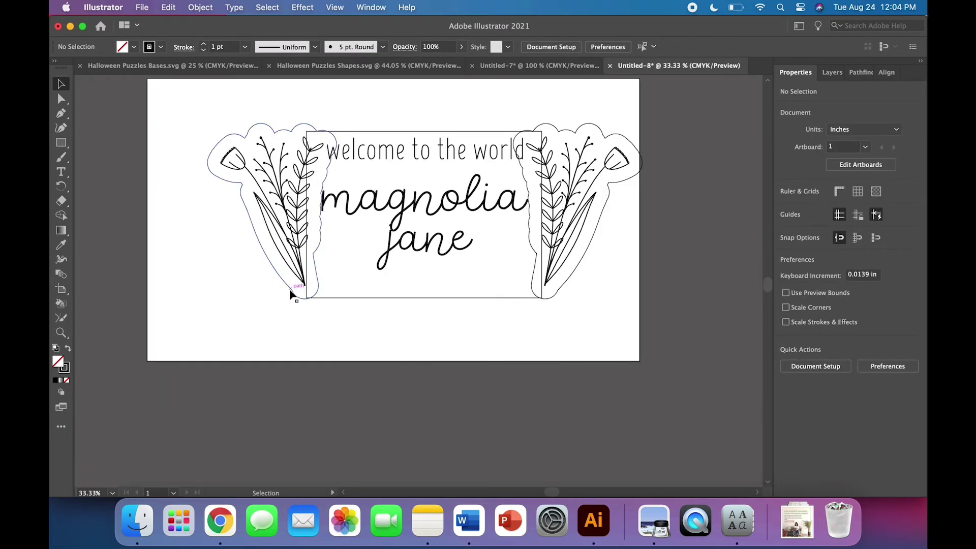
# Unite both flower outlines and the frame into one contour with Pathfinder.
pyautogui.click(289, 290)
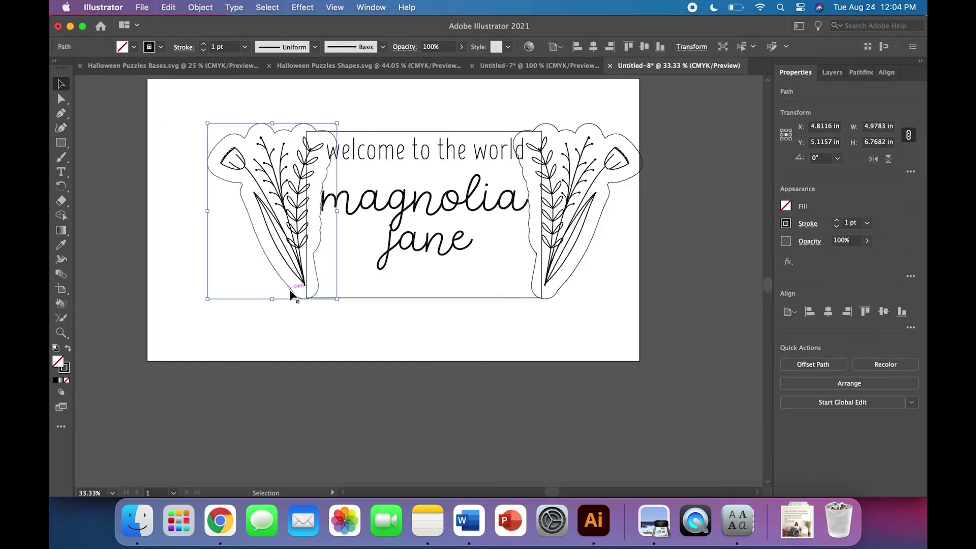
pyautogui.keyDown('shift'); pyautogui.click(567, 282); pyautogui.keyUp('shift')
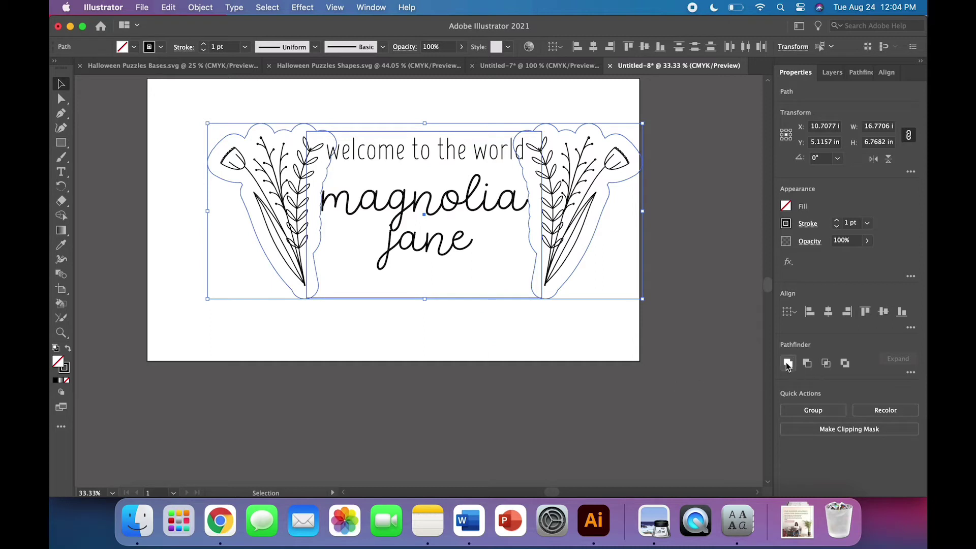
pyautogui.click(787, 363)
pyautogui.click(573, 339)
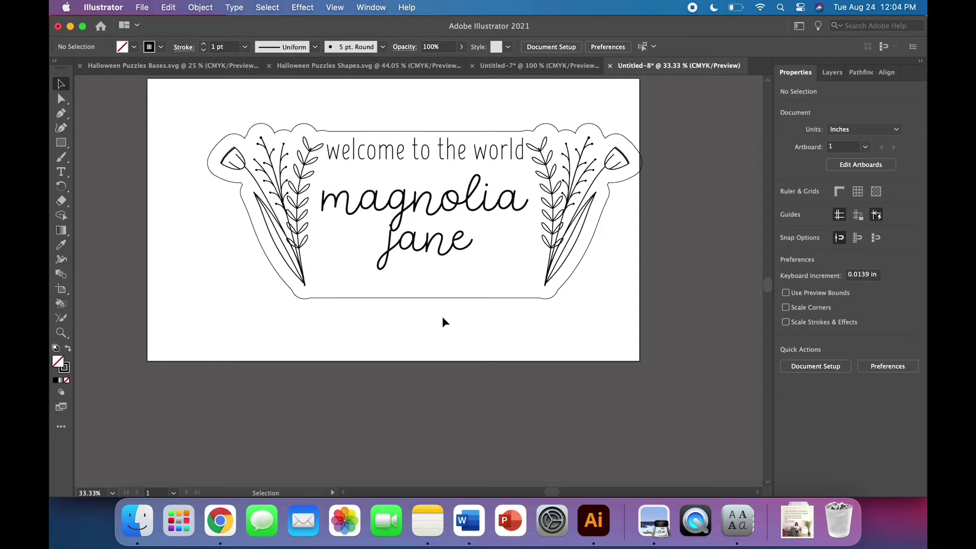
pyautogui.scroll(1, 442, 322)
pyautogui.click(414, 162)
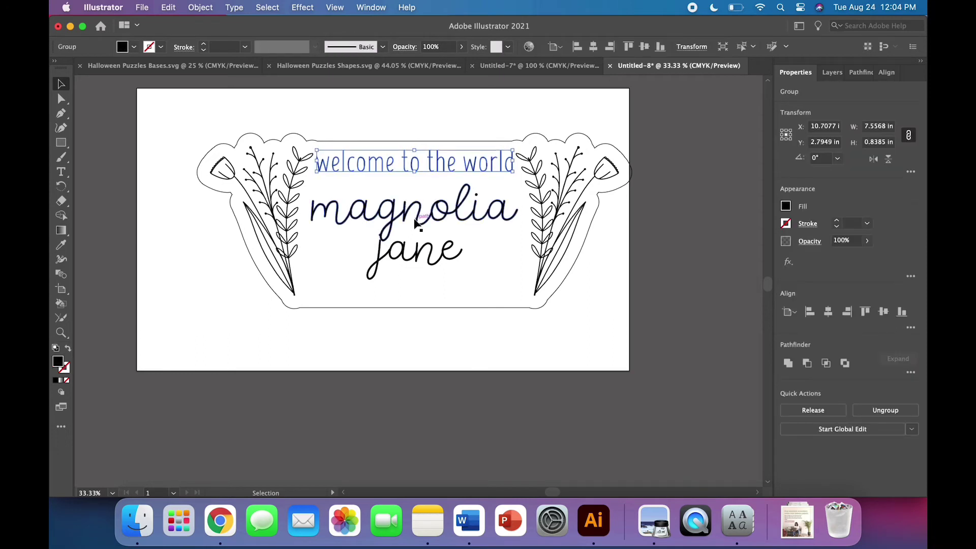
pyautogui.click(413, 331)
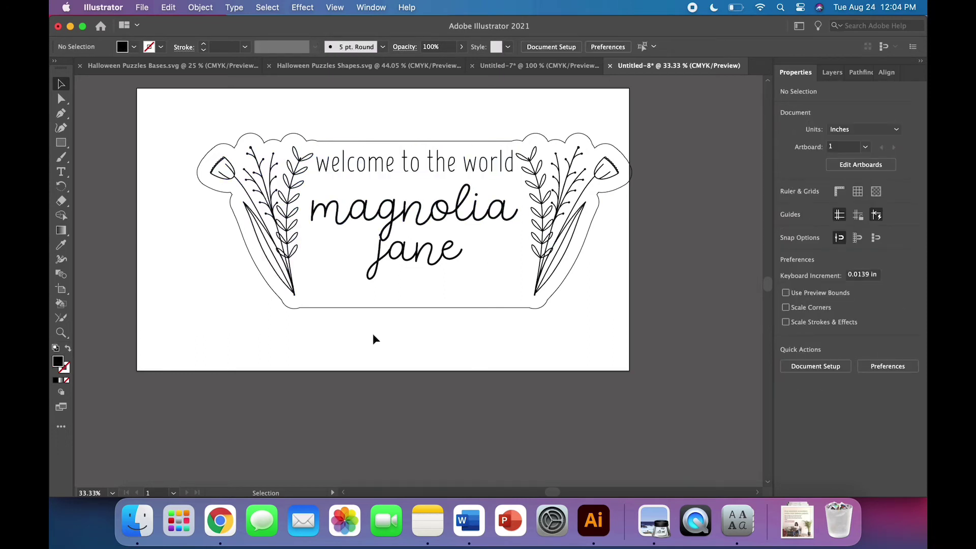
# Create a 4 in × 4 in circle with the Ellipse tool.
pyautogui.moveTo(61, 142); pyautogui.dragTo(147, 159)
pyautogui.click(413, 196)
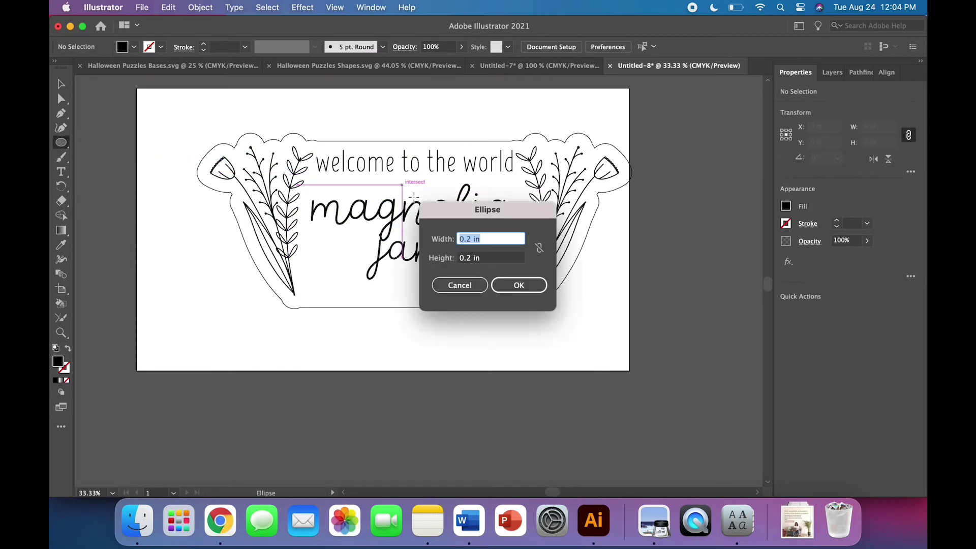
pyautogui.press('Return')
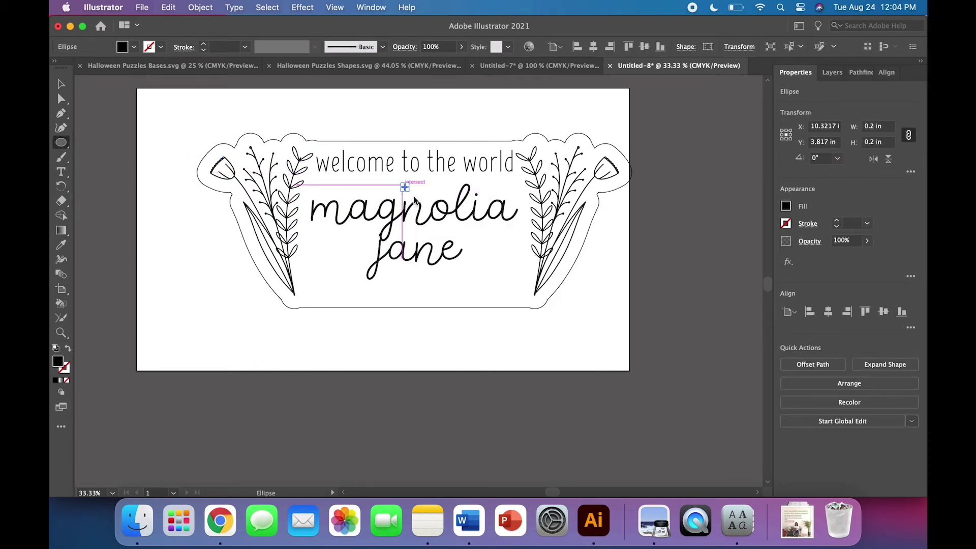
pyautogui.press('super+z')
pyautogui.click(408, 191)
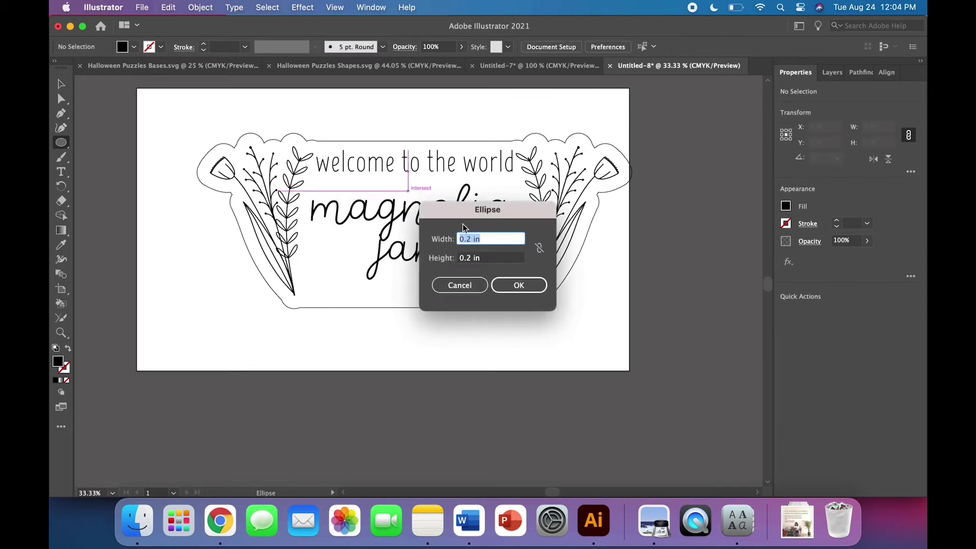
pyautogui.write('4')
pyautogui.press('Tab')
pyautogui.write('4')
pyautogui.press('Return')
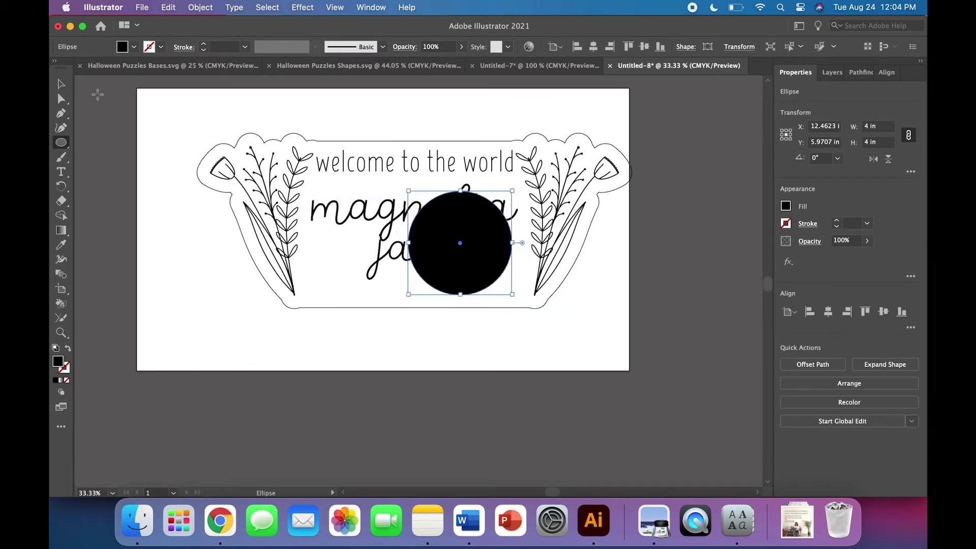
# Stretch the circle into an ellipse about 8.05 × 6.17 in over the left half, with stroke only.
pyautogui.click(61, 83)
pyautogui.moveTo(482, 234); pyautogui.dragTo(431, 227)
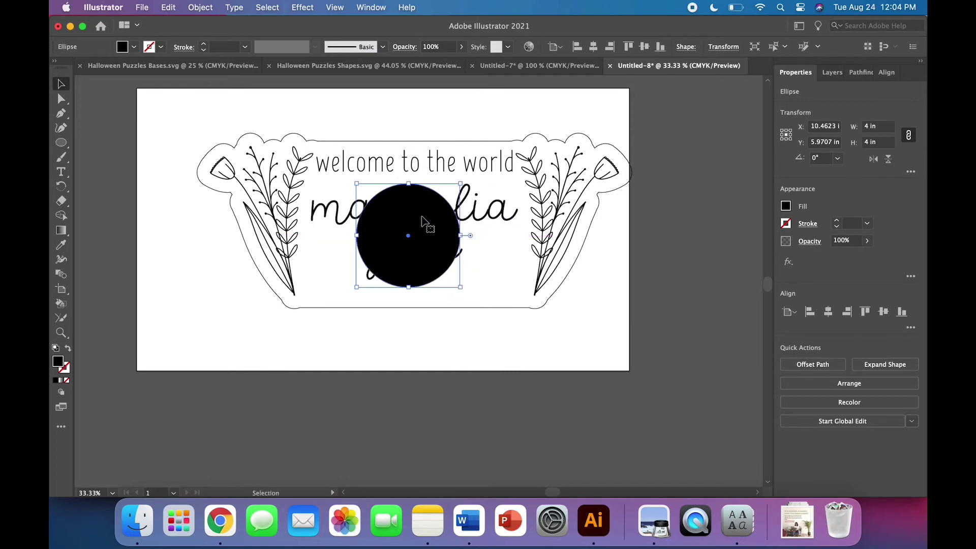
pyautogui.moveTo(409, 185); pyautogui.dragTo(409, 128)
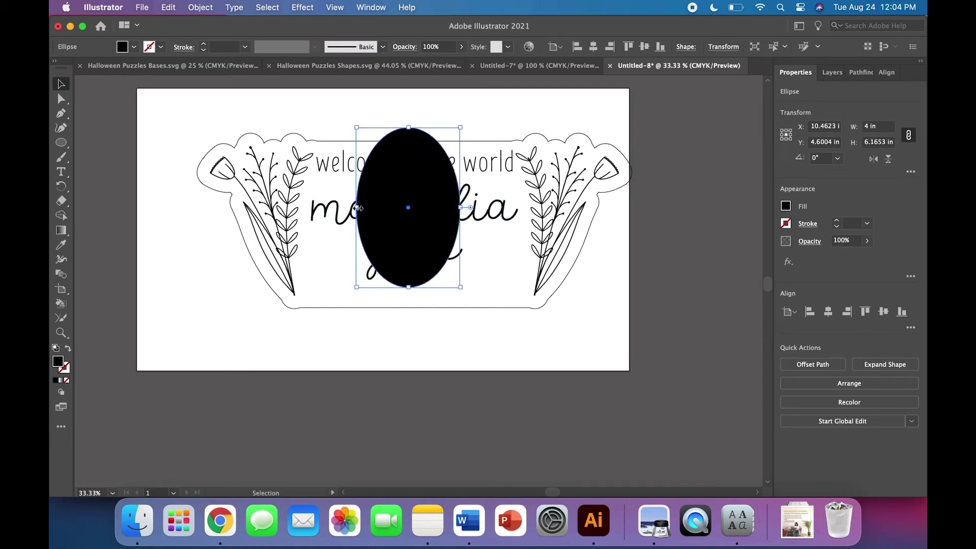
pyautogui.moveTo(358, 206); pyautogui.dragTo(252, 208)
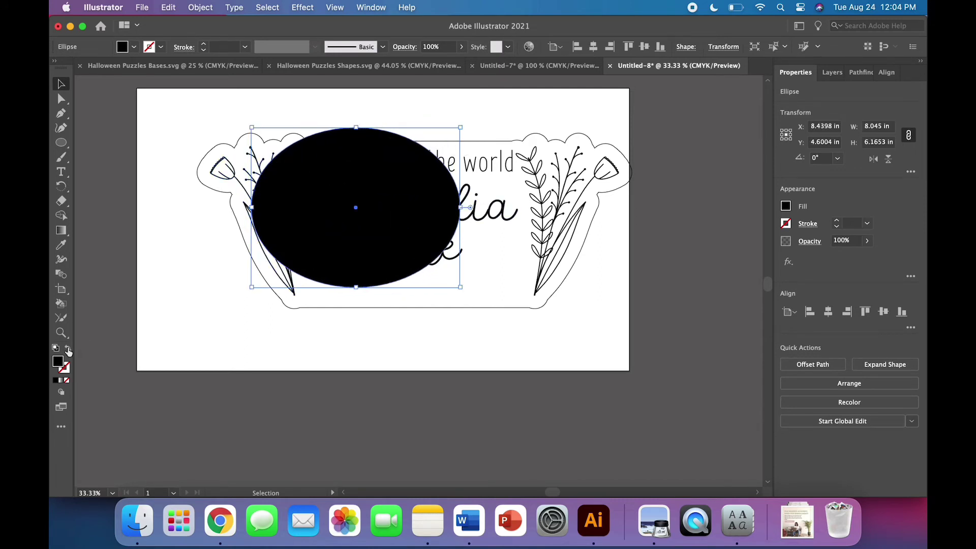
pyautogui.hotkey('shift', 'x')
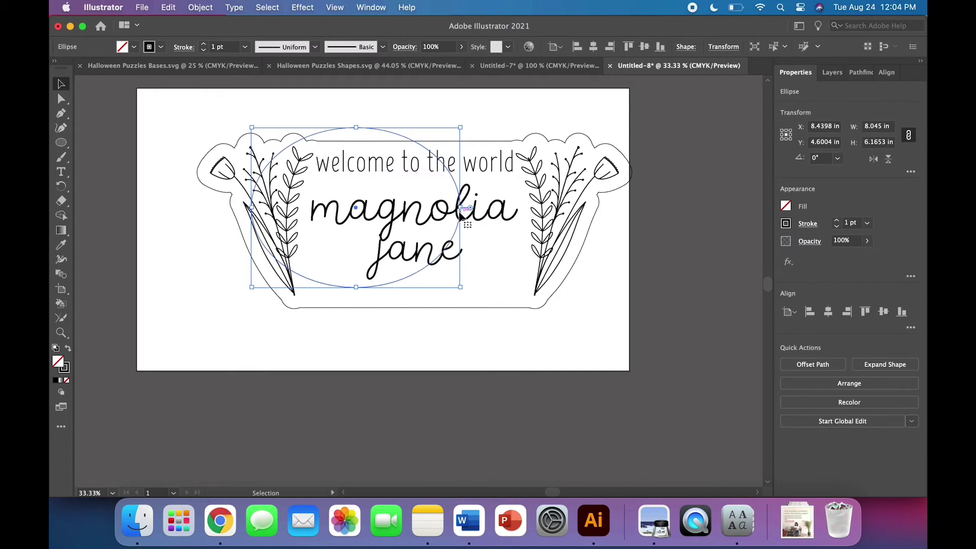
# Widen the ellipse to about 12.2 × 6.2 in and centre it on the lettering between the sprigs.
pyautogui.moveTo(521, 208); pyautogui.dragTo(586, 208)
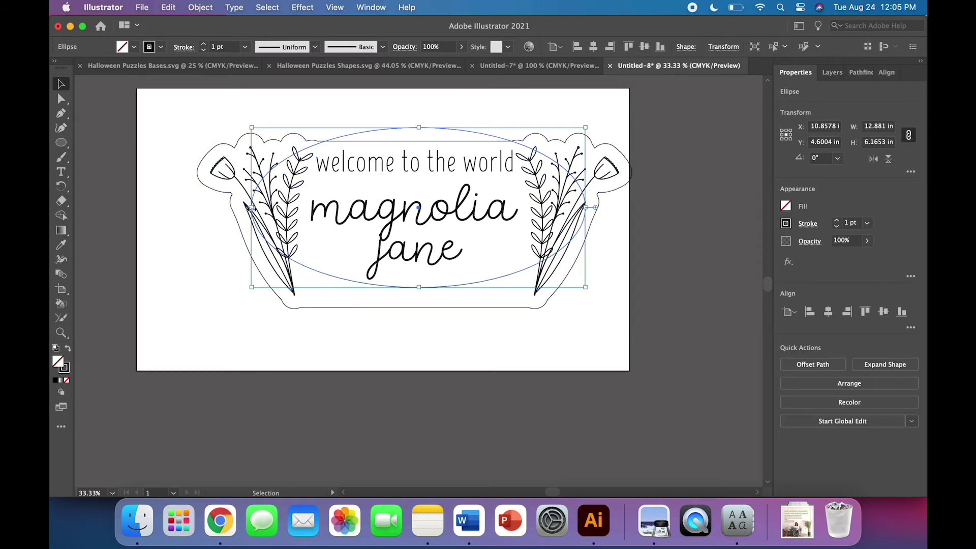
pyautogui.moveTo(251, 207); pyautogui.dragTo(243, 208)
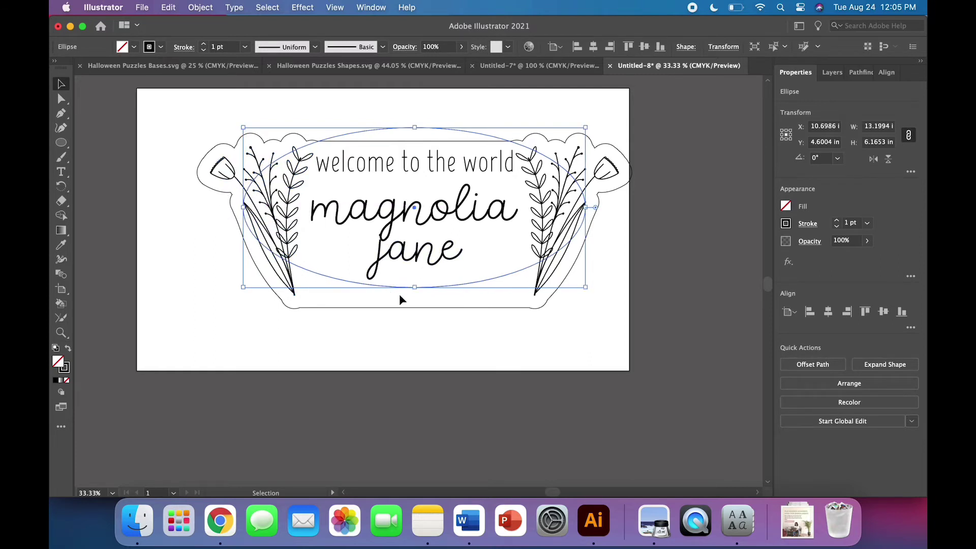
pyautogui.moveTo(415, 287)
pyautogui.mouseDown()
pyautogui.moveTo(414, 319)
pyautogui.moveTo(414, 288)
pyautogui.mouseUp()
pyautogui.press('Down')
pyautogui.press('Down')
pyautogui.press('Down')
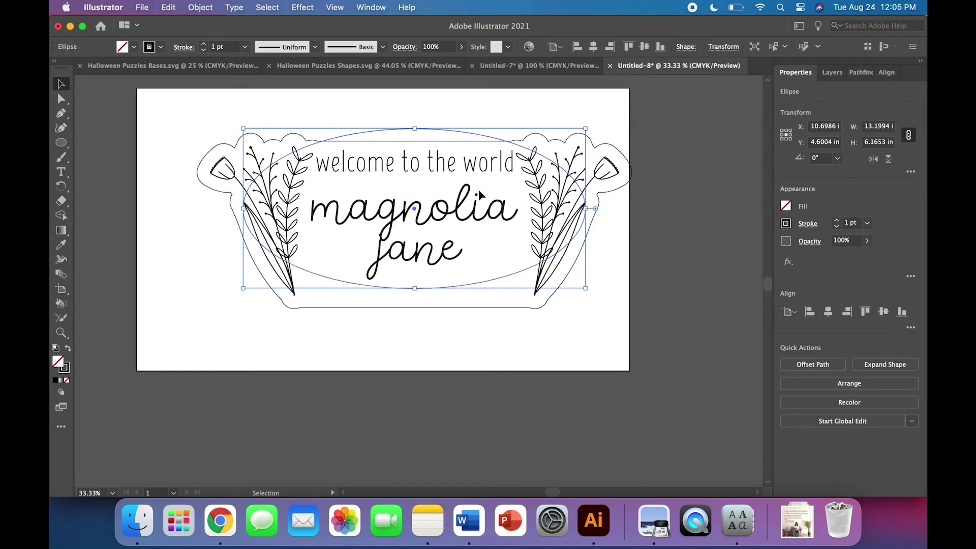
pyautogui.press('Up')
pyautogui.press('Up')
pyautogui.press('Up')
pyautogui.press('Up')
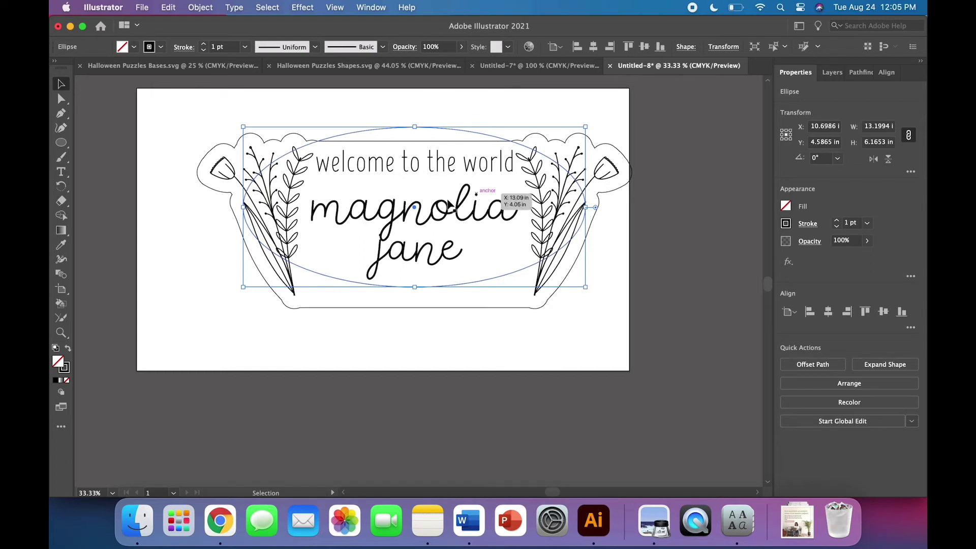
pyautogui.moveTo(243, 206); pyautogui.dragTo(268, 208)
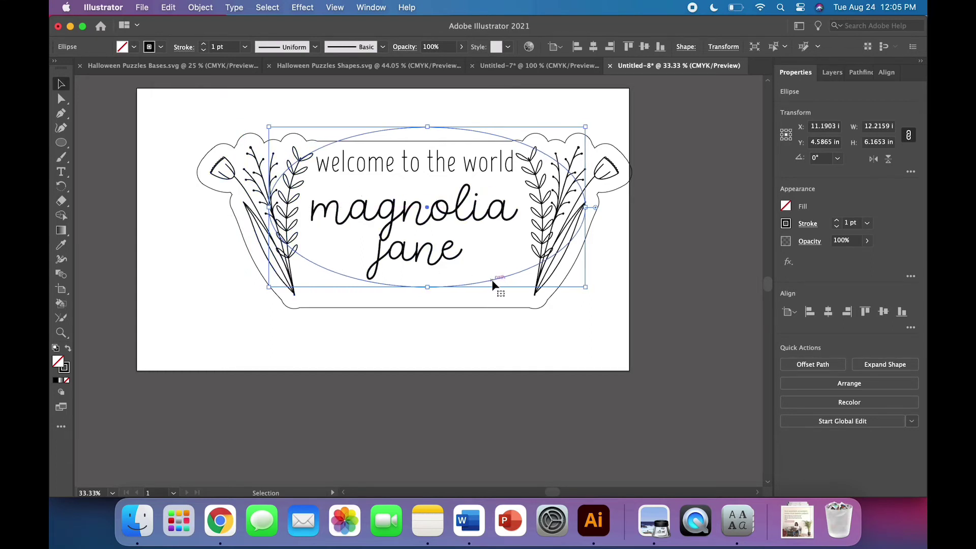
pyautogui.moveTo(492, 280); pyautogui.dragTo(478, 276)
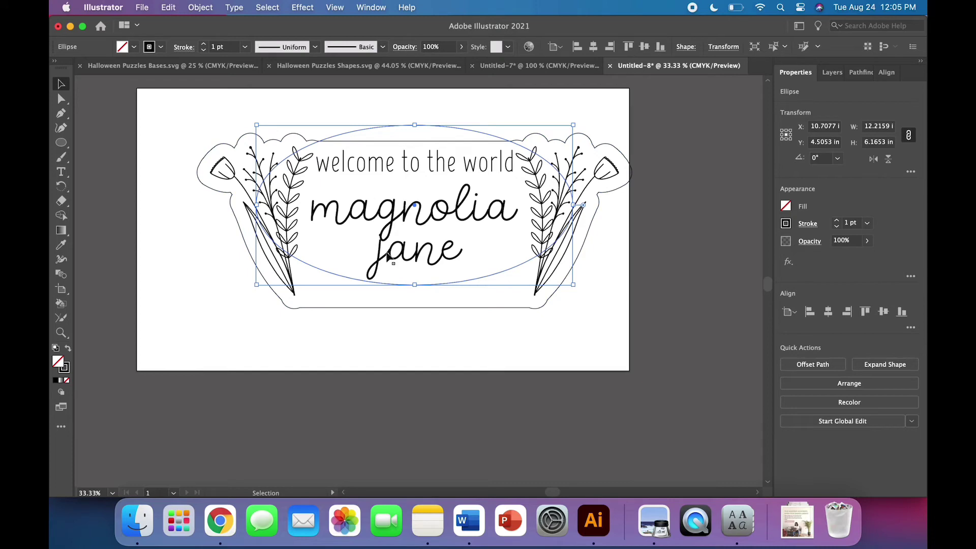
# Unite the ellipse with the outer sign outline, giving an arched top about 16.77 × 7.08 in.
pyautogui.click(417, 349)
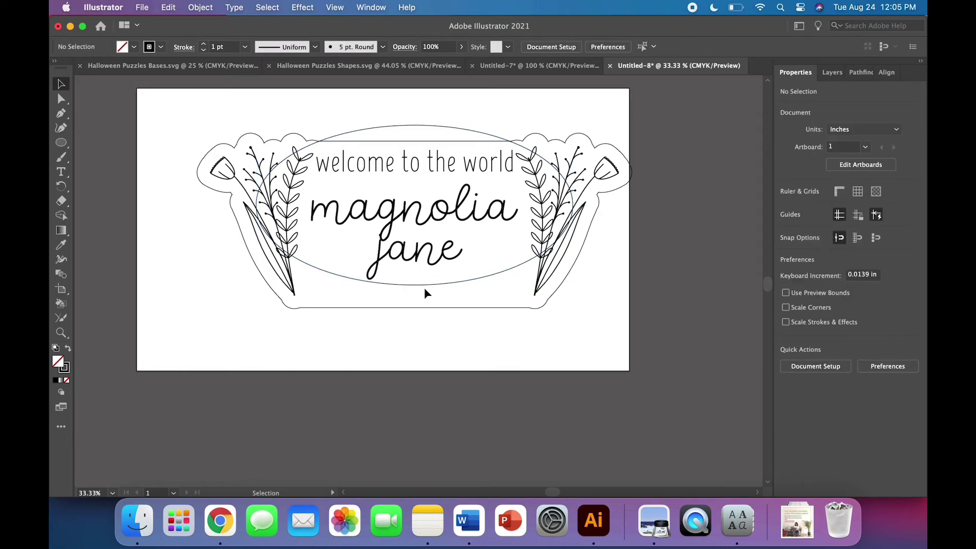
pyautogui.click(431, 287)
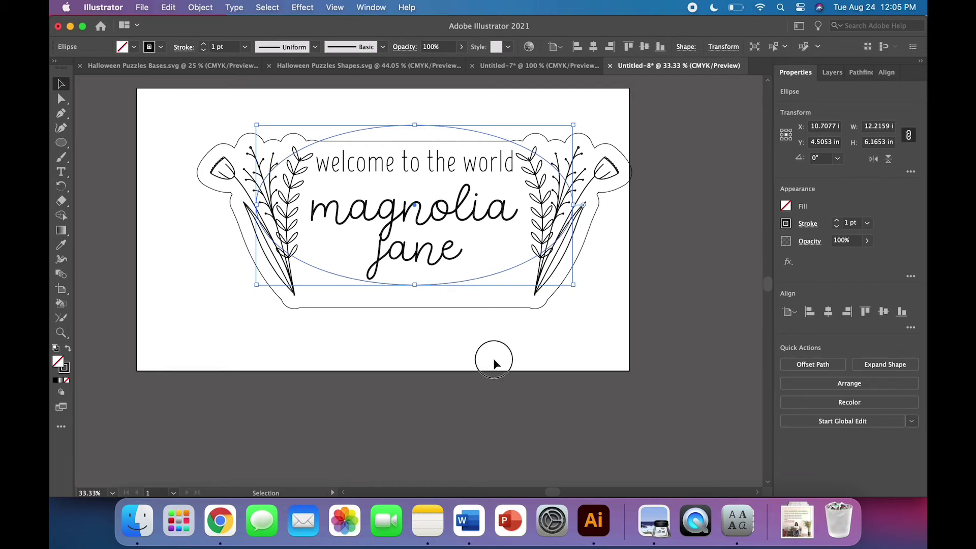
pyautogui.click(494, 361)
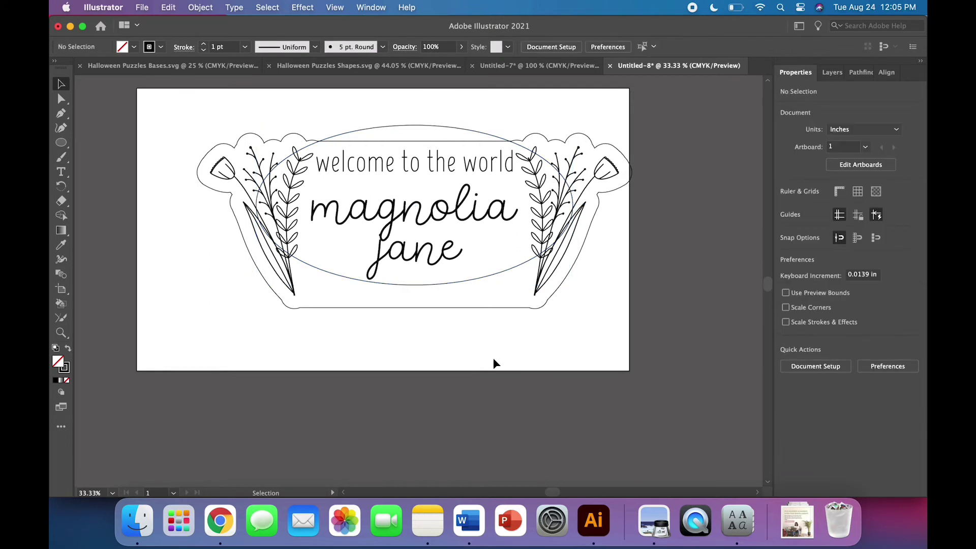
pyautogui.click(358, 130)
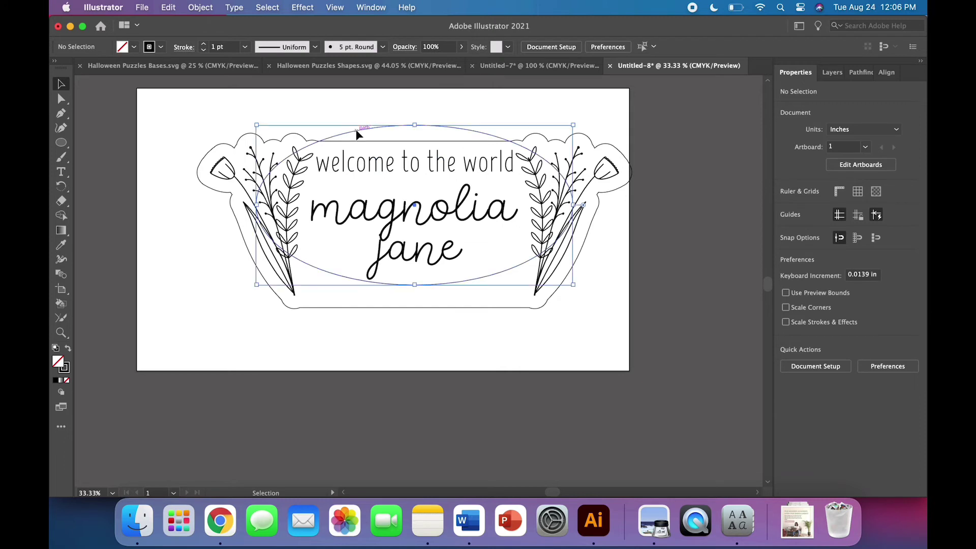
pyautogui.keyDown('shift'); pyautogui.click(204, 189); pyautogui.keyUp('shift')
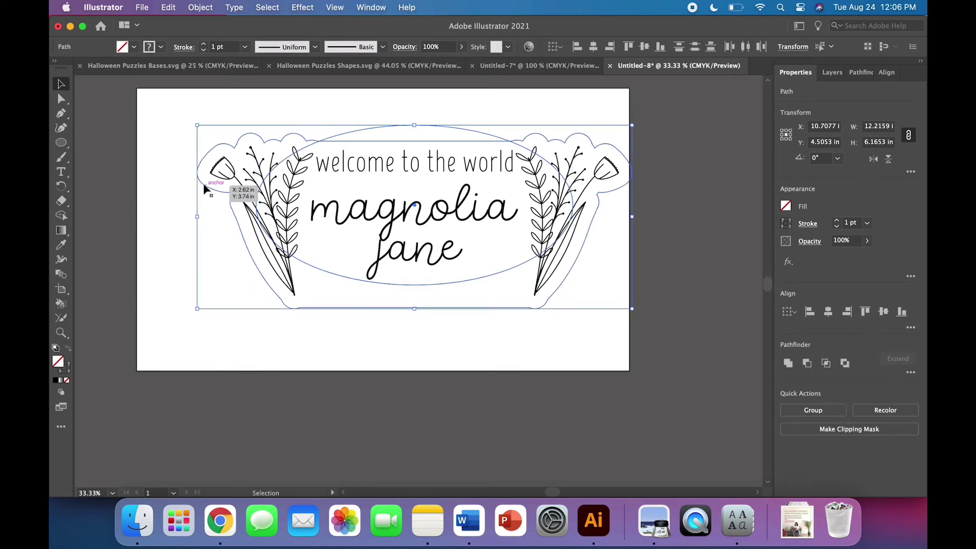
pyautogui.click(790, 364)
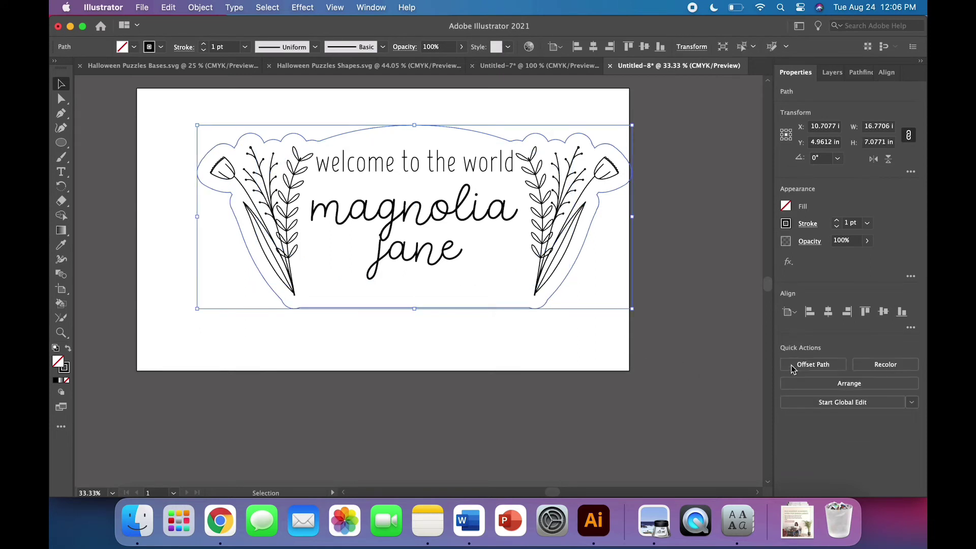
pyautogui.click(531, 346)
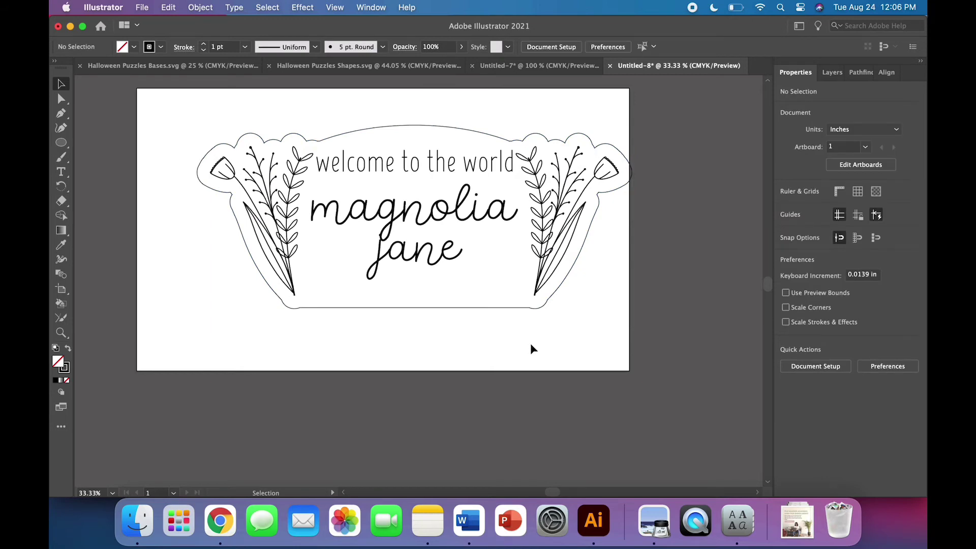
# Delete the old welcome text, paste the ellipse back in place, and pick Type on a Path.
pyautogui.click(386, 171)
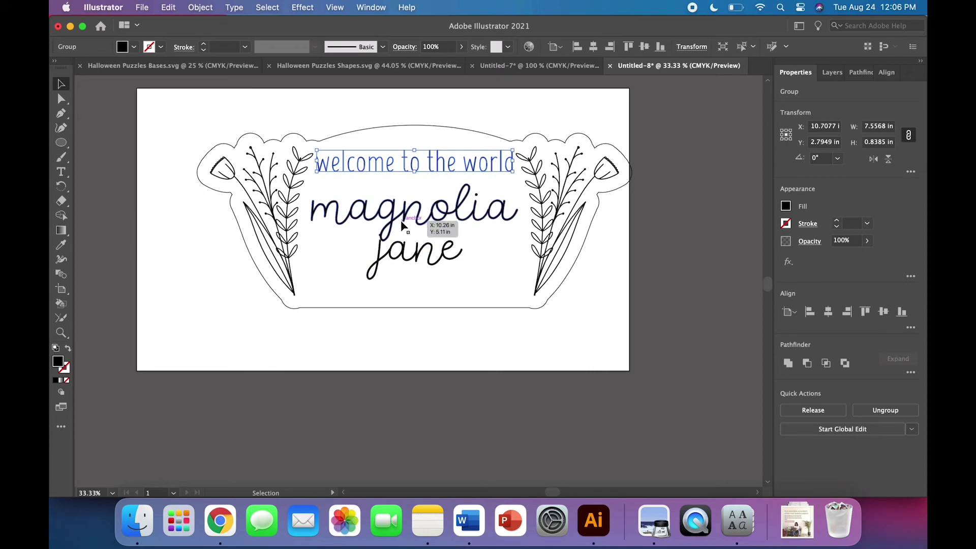
pyautogui.press('Delete')
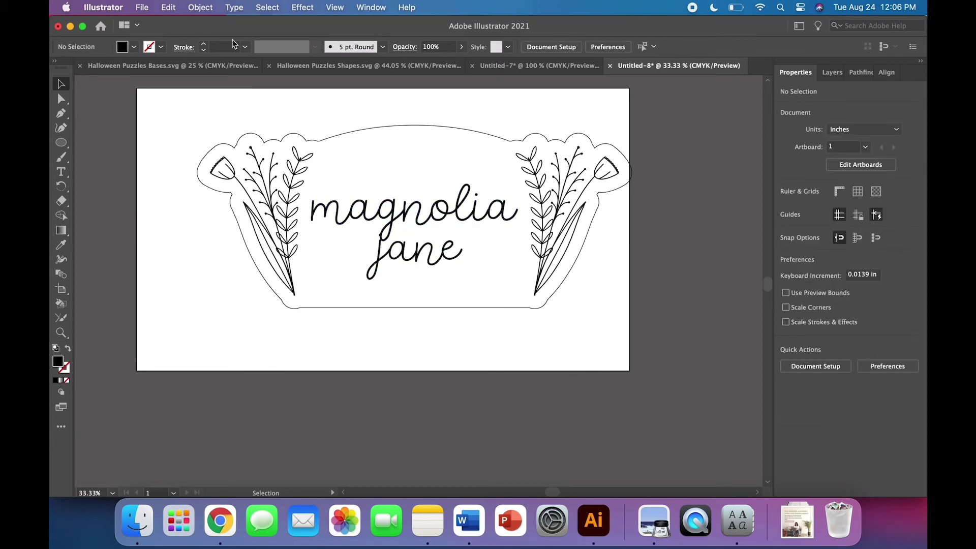
pyautogui.click(171, 9)
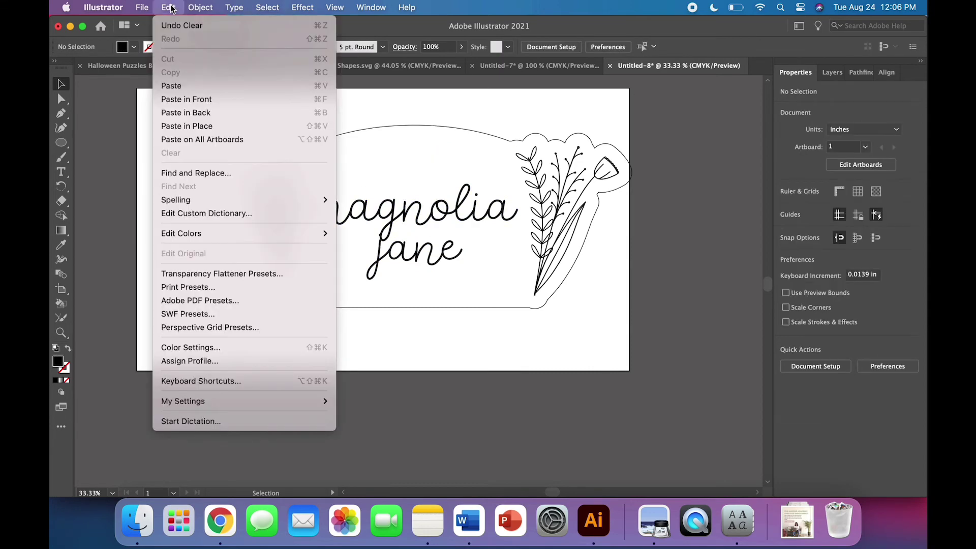
pyautogui.click(182, 129)
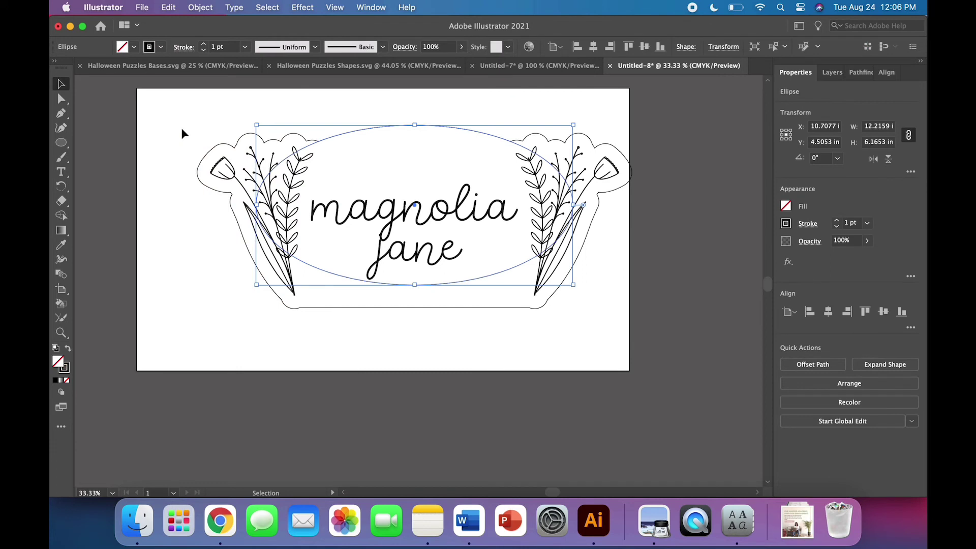
pyautogui.click(61, 173)
pyautogui.moveTo(61, 173); pyautogui.dragTo(100, 184)
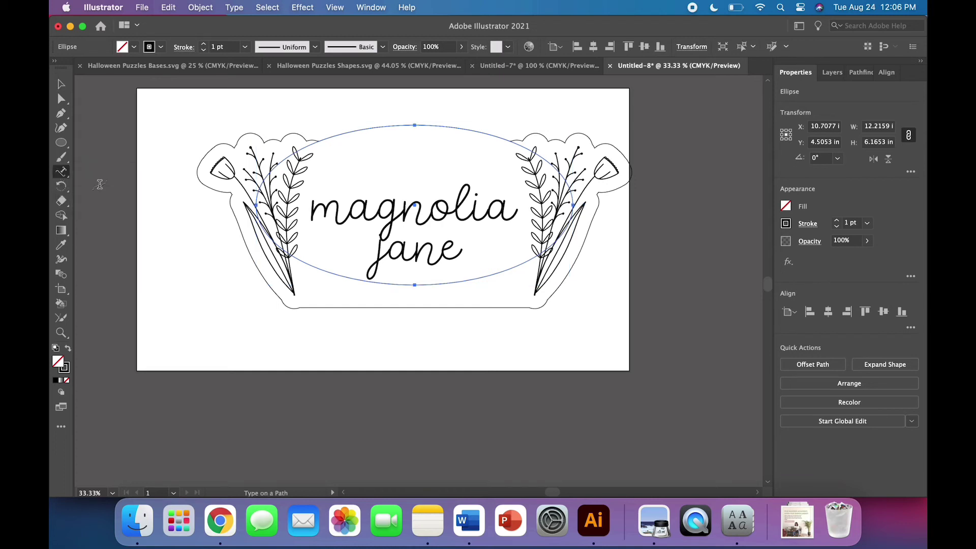
# Type 'welcome to the world' along the ellipse path.
pyautogui.click(308, 146)
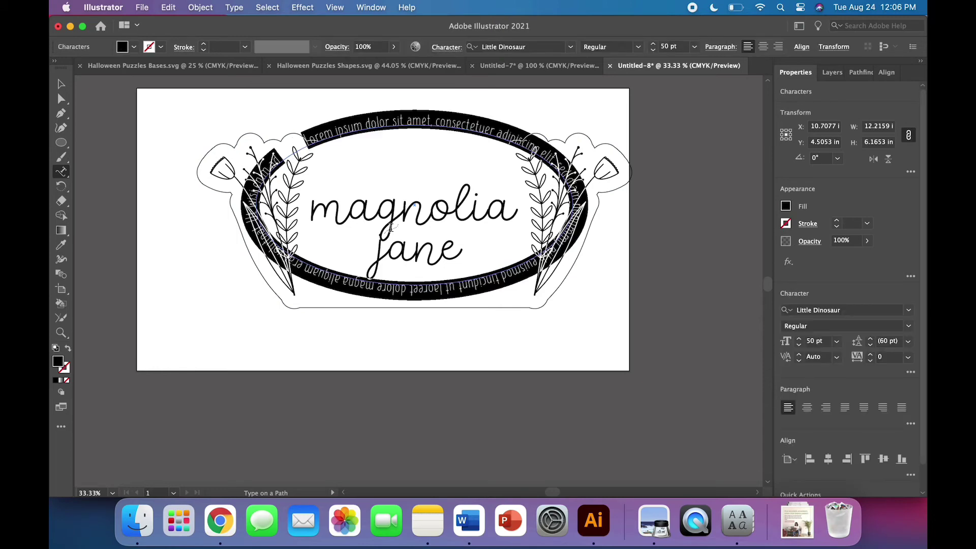
pyautogui.write('welcome to')
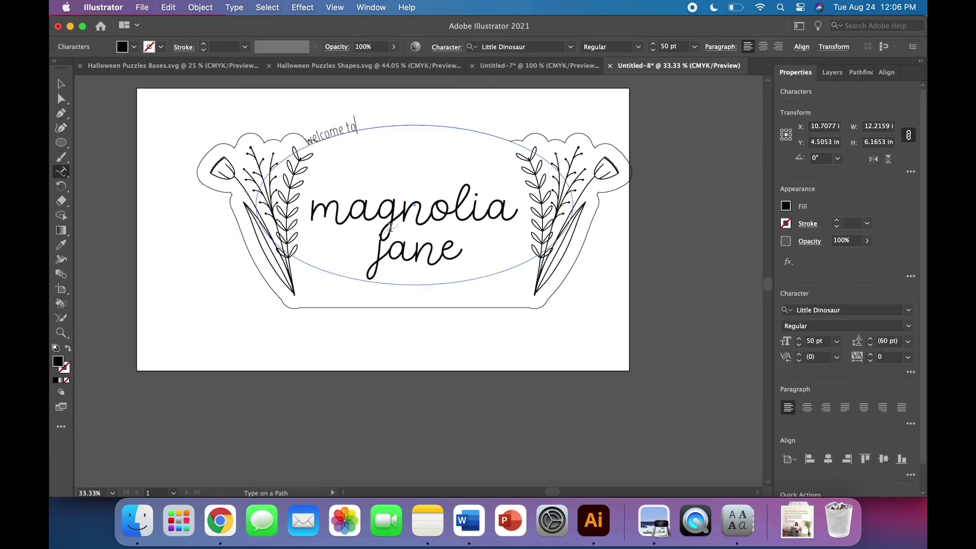
pyautogui.write(' the world')
# Set the path text to 100 pt and centre-align it.
pyautogui.tripleClick(349, 128)
pyautogui.click(666, 46)
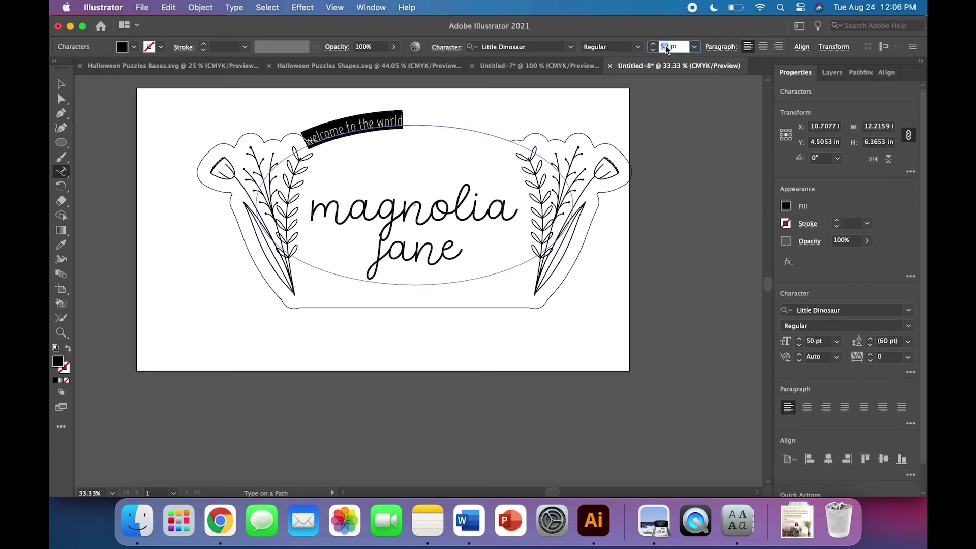
pyautogui.write('100')
pyautogui.press('Return')
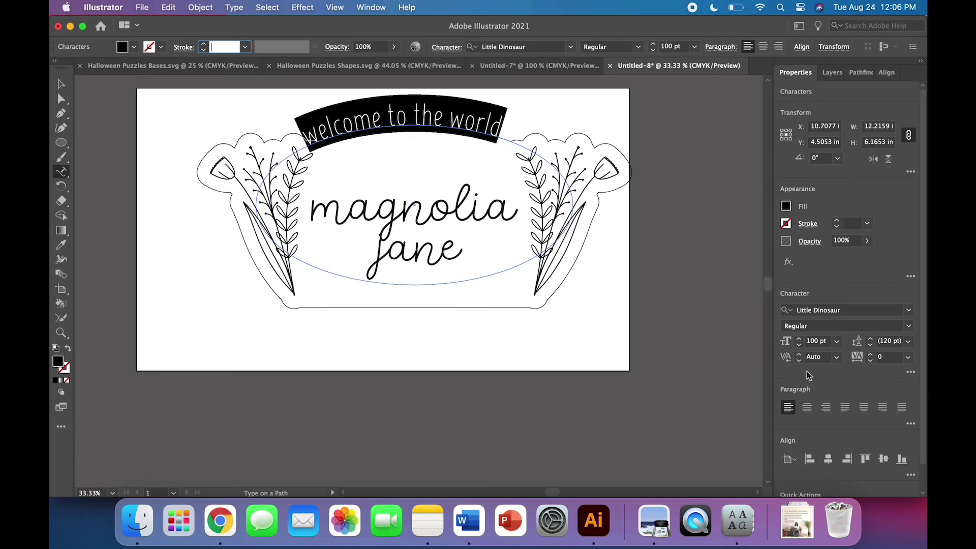
pyautogui.click(807, 407)
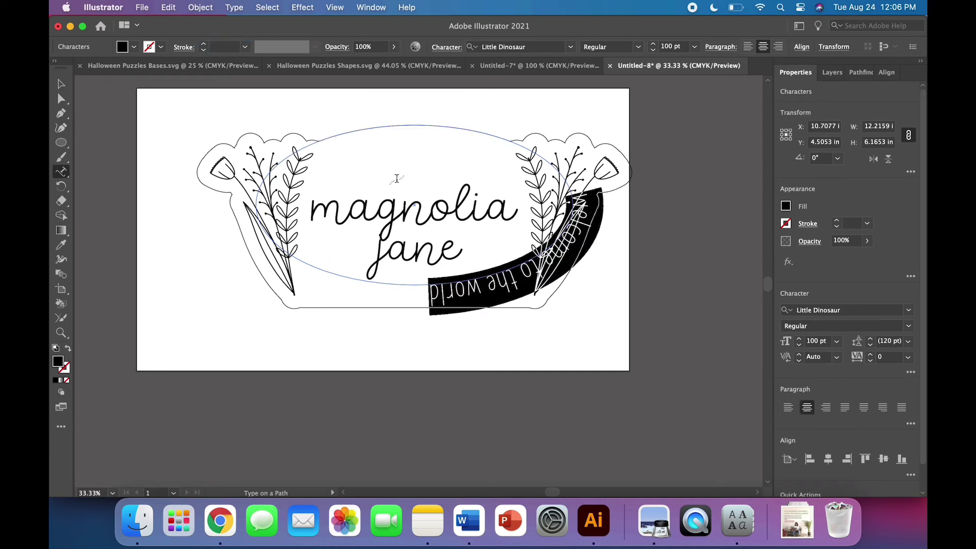
pyautogui.click(61, 84)
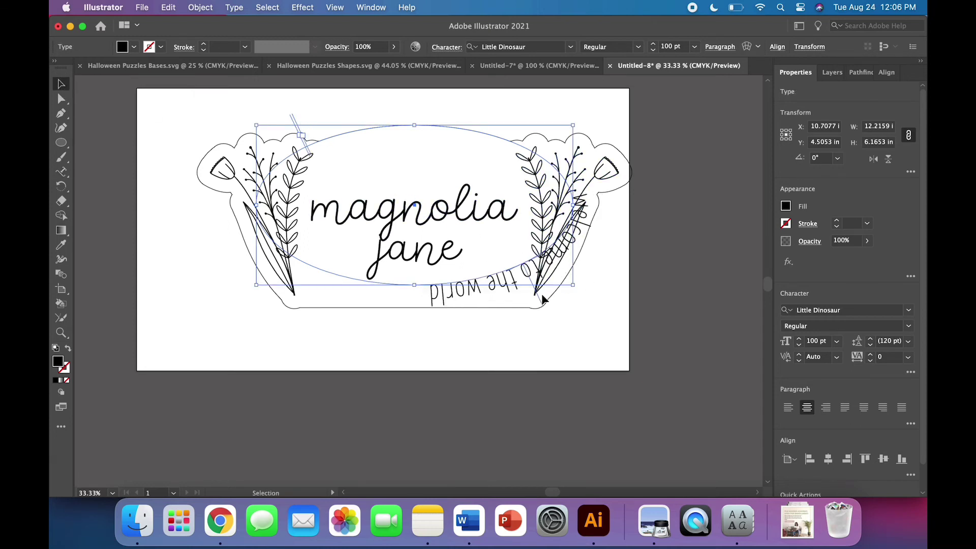
# Slide the path text so 'welcome to the world' arches upright along the ellipse's top.
pyautogui.moveTo(541, 296); pyautogui.dragTo(413, 104)
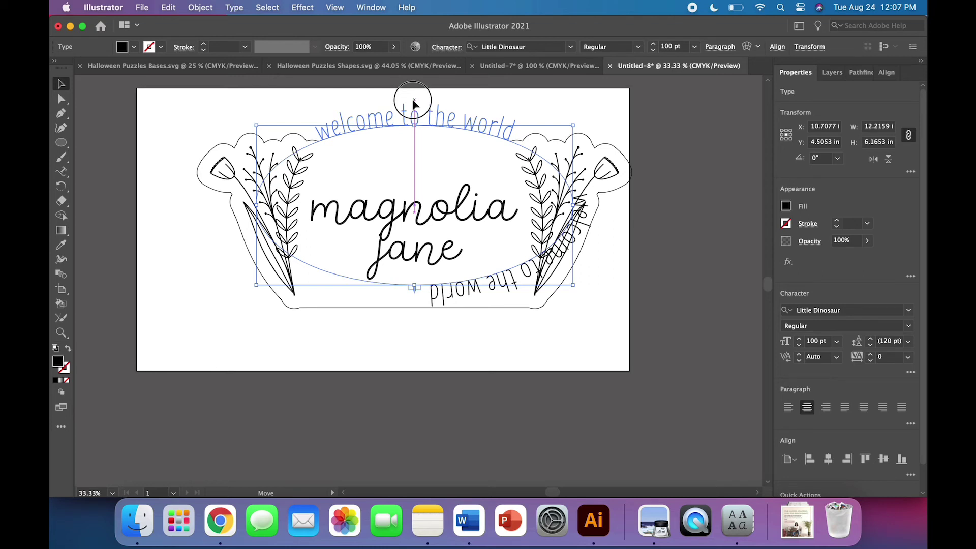
pyautogui.moveTo(414, 103); pyautogui.dragTo(409, 145)
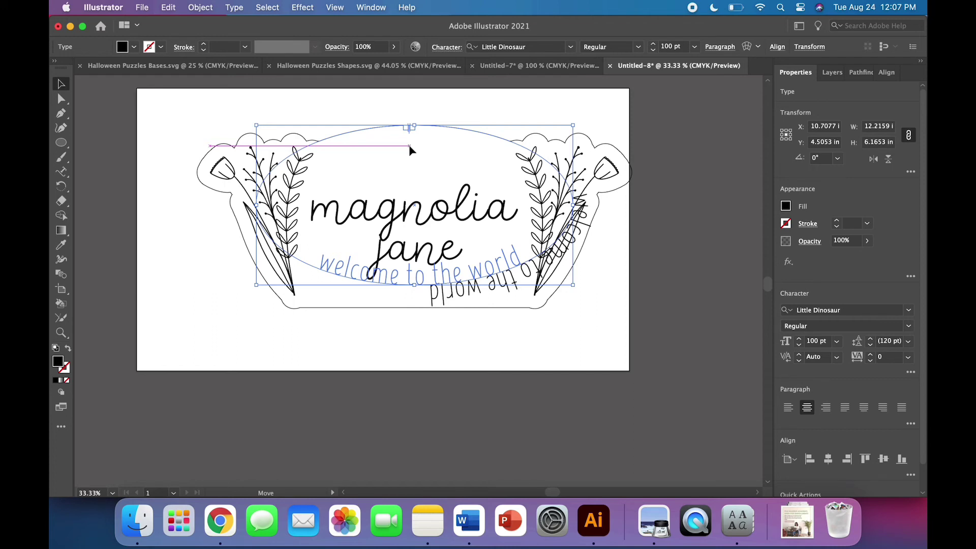
pyautogui.moveTo(409, 144); pyautogui.dragTo(413, 120)
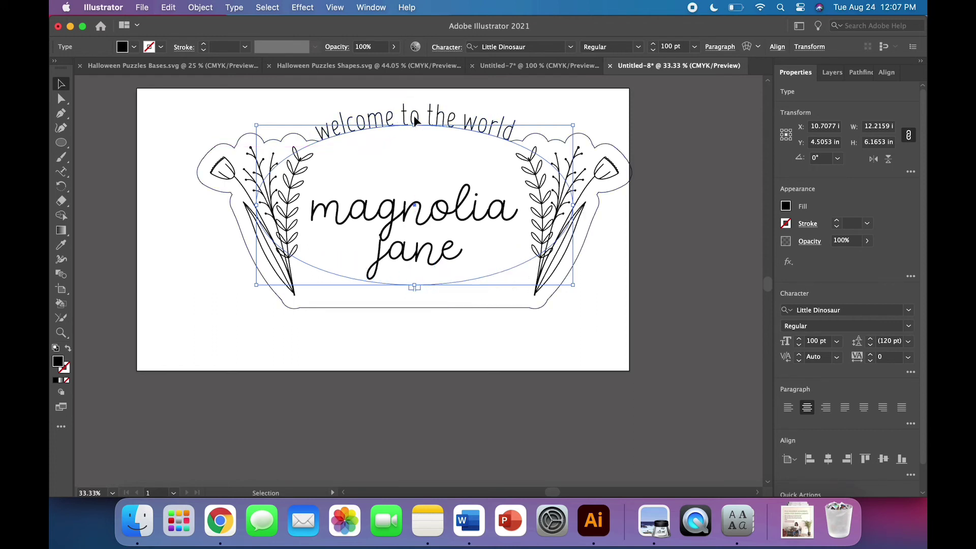
pyautogui.click(173, 263)
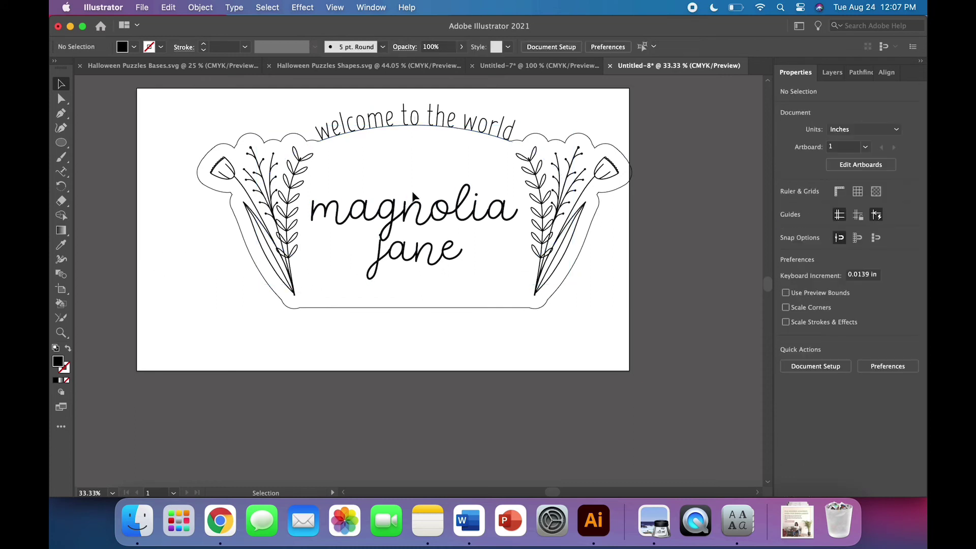
pyautogui.click(436, 124)
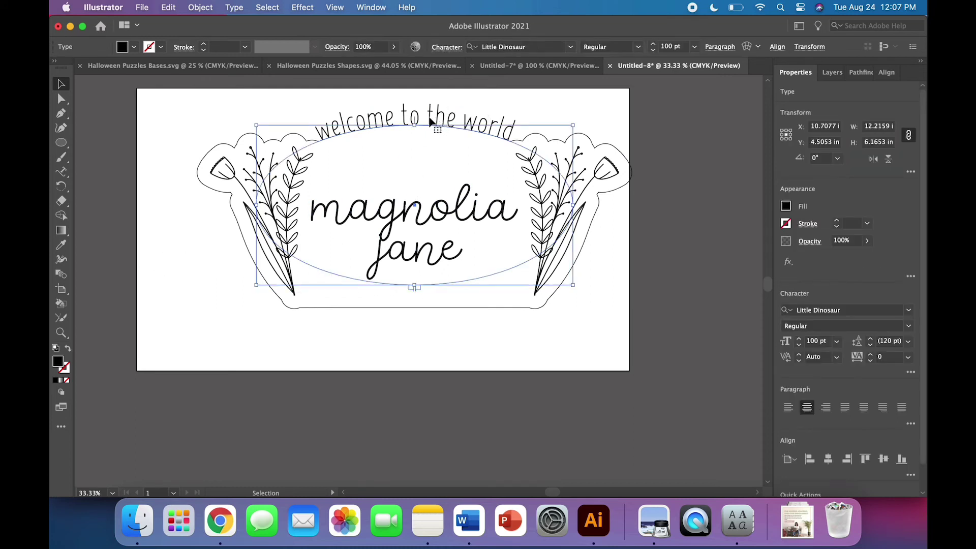
# Convert the curved heading to outlines and move it down into the arch above 'magnolia'.
pyautogui.rightClick(430, 121)
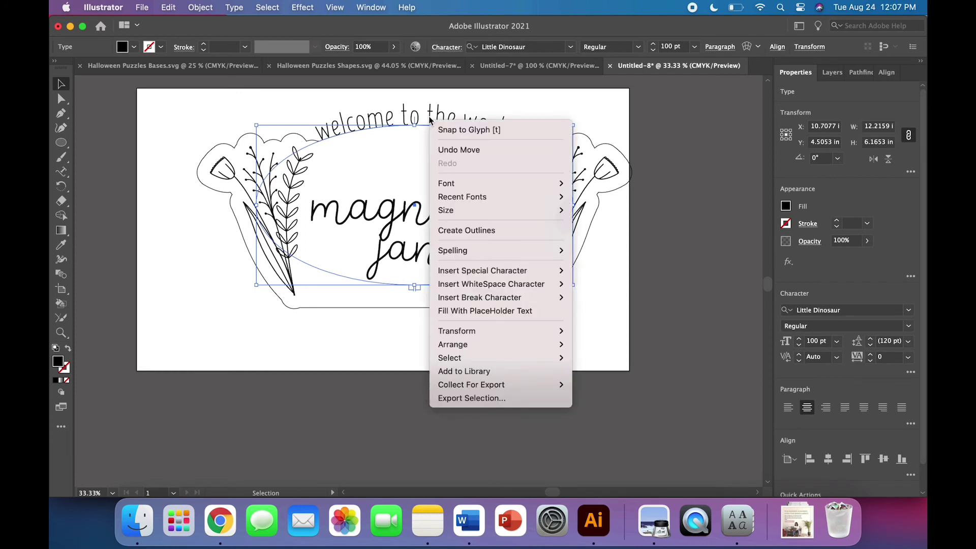
pyautogui.click(454, 231)
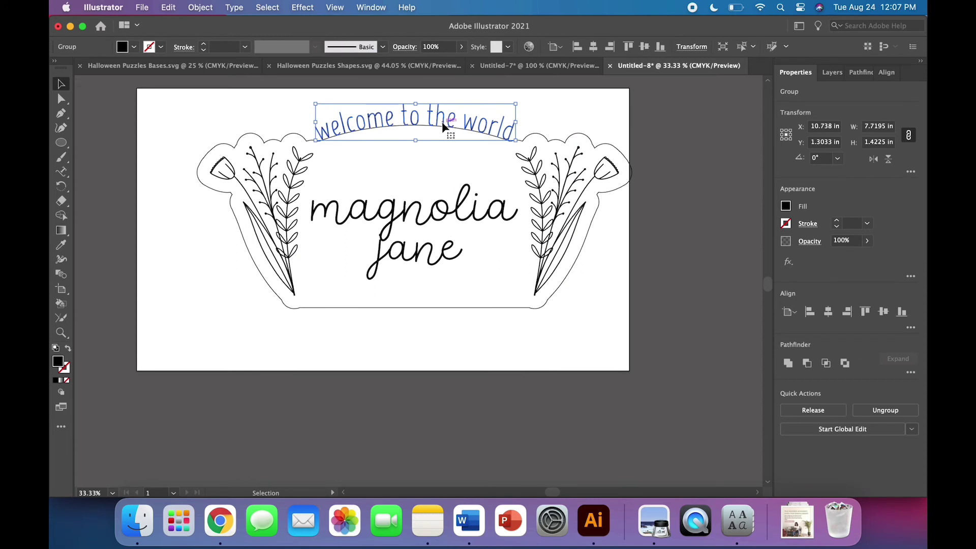
pyautogui.moveTo(443, 123); pyautogui.dragTo(446, 152)
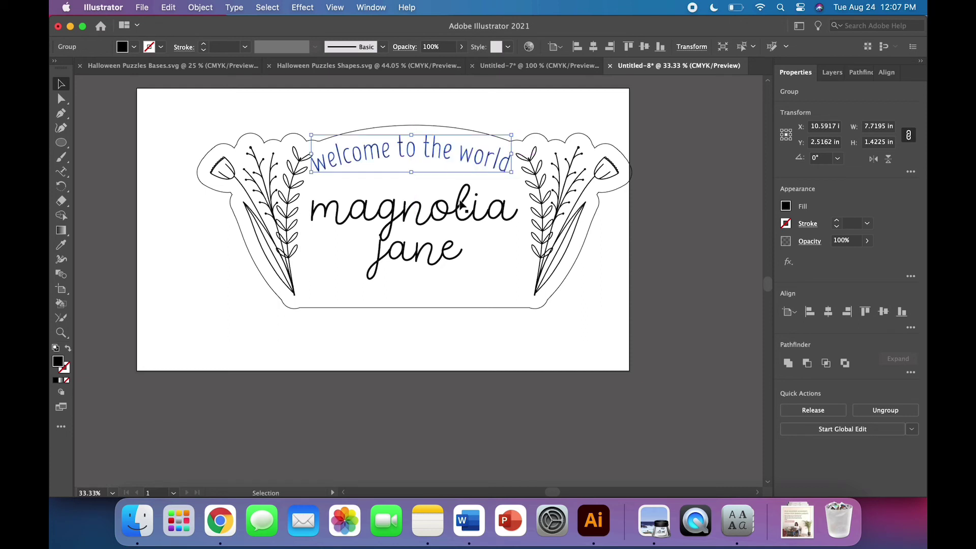
# Group the left and right leaf sprigs together.
pyautogui.click(509, 345)
pyautogui.click(563, 262)
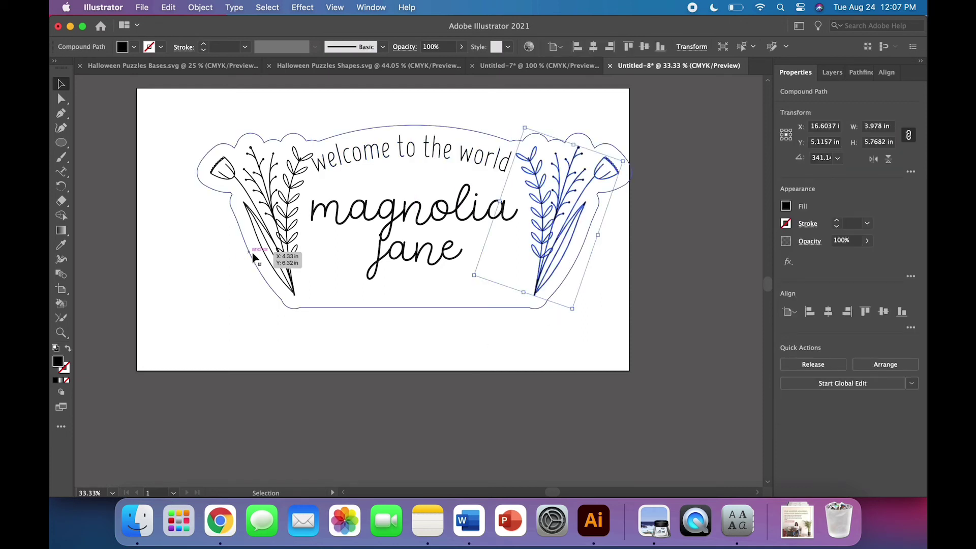
pyautogui.keyDown('shift'); pyautogui.click(266, 254); pyautogui.keyUp('shift')
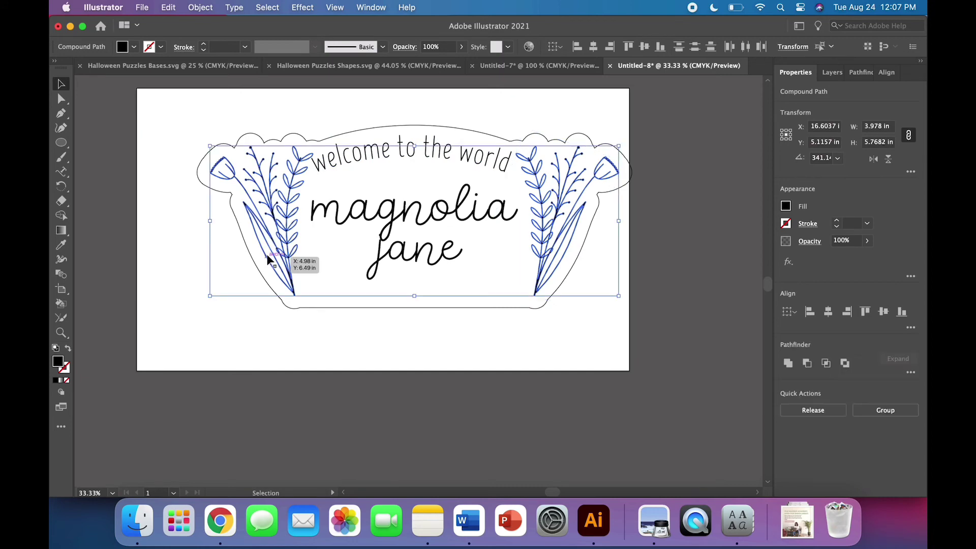
pyautogui.click(202, 7)
pyautogui.click(203, 72)
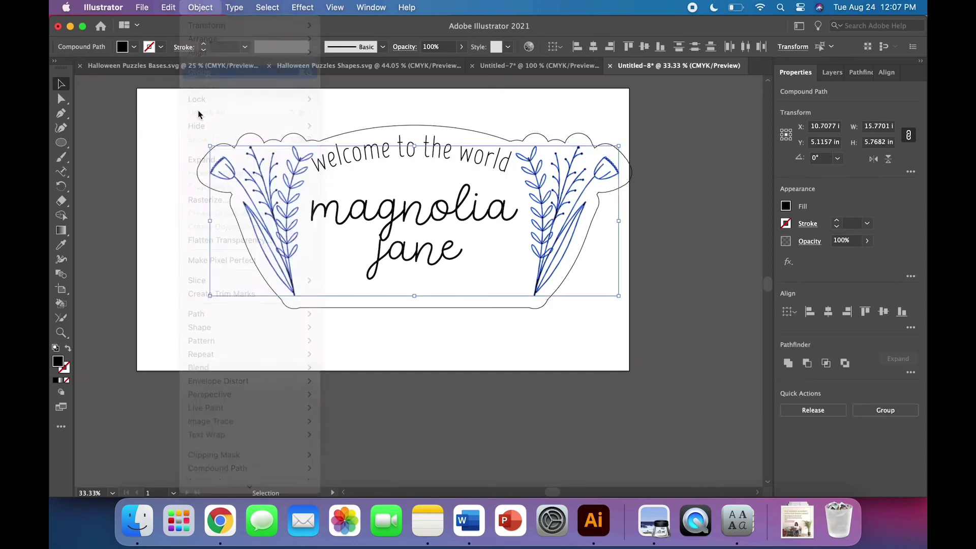
pyautogui.click(188, 207)
# Select all the artwork and align it on a shared horizontal centre.
pyautogui.press('super+a')
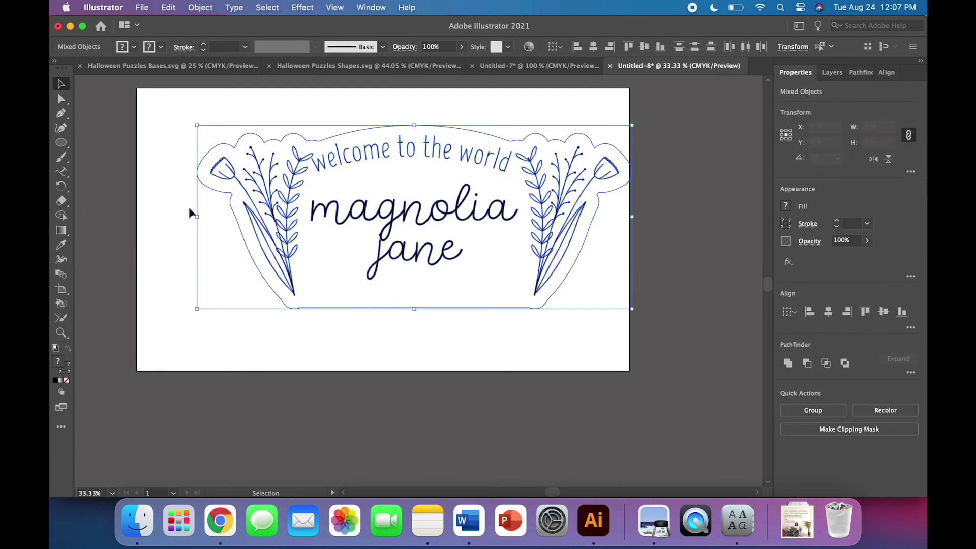
pyautogui.click(828, 314)
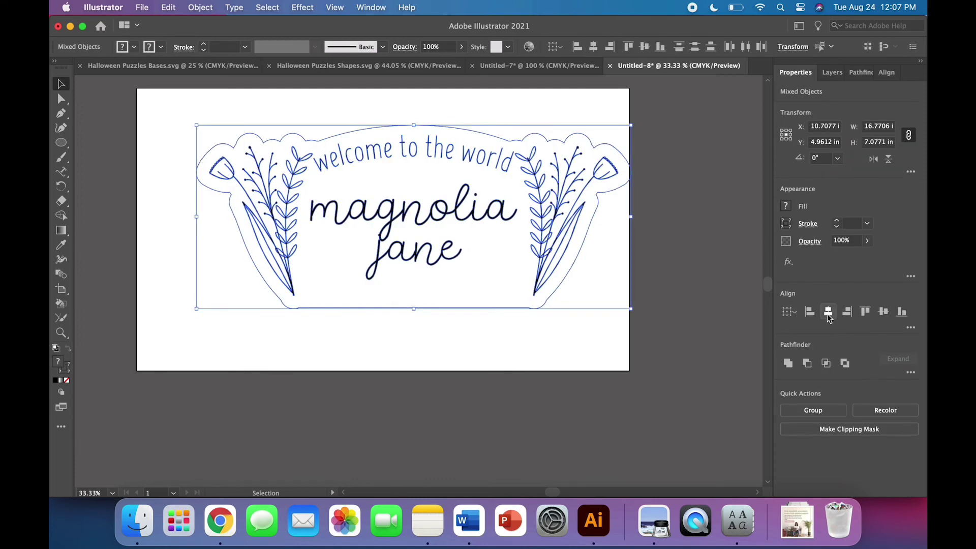
pyautogui.click(200, 8)
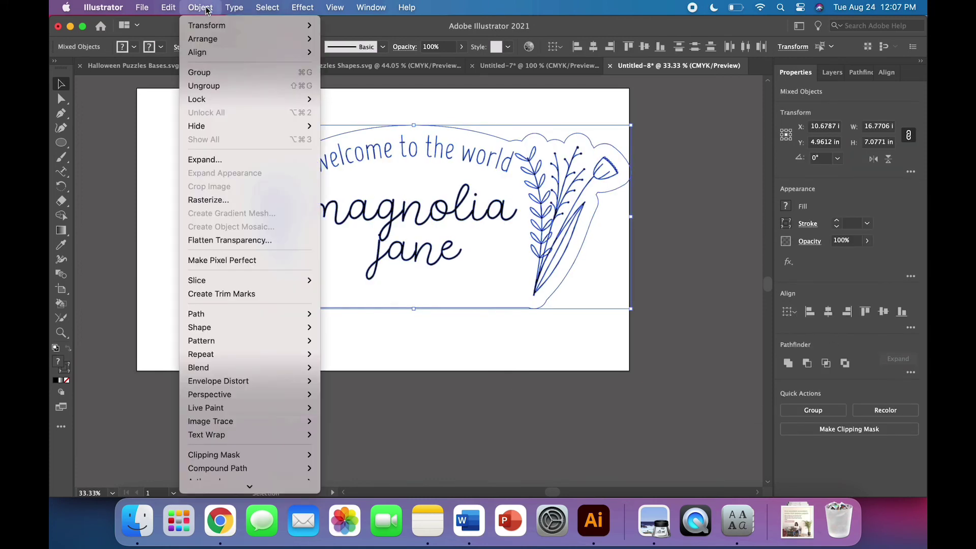
pyautogui.moveTo(207, 53)
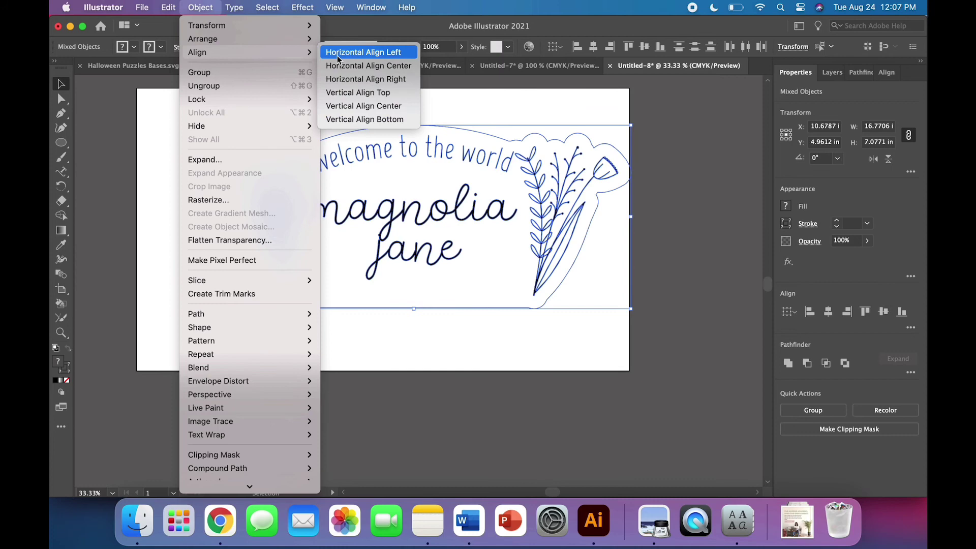
pyautogui.click(361, 66)
pyautogui.click(168, 295)
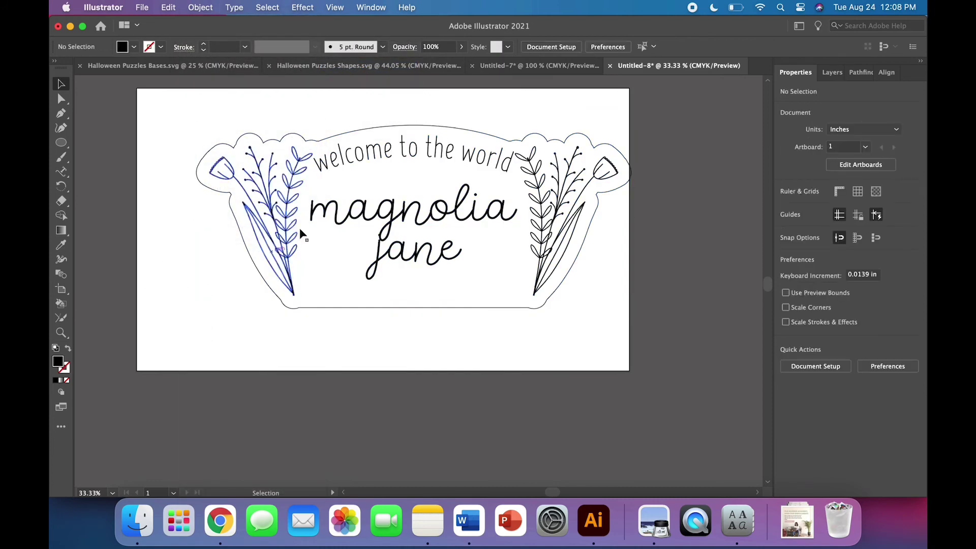
pyautogui.click(382, 154)
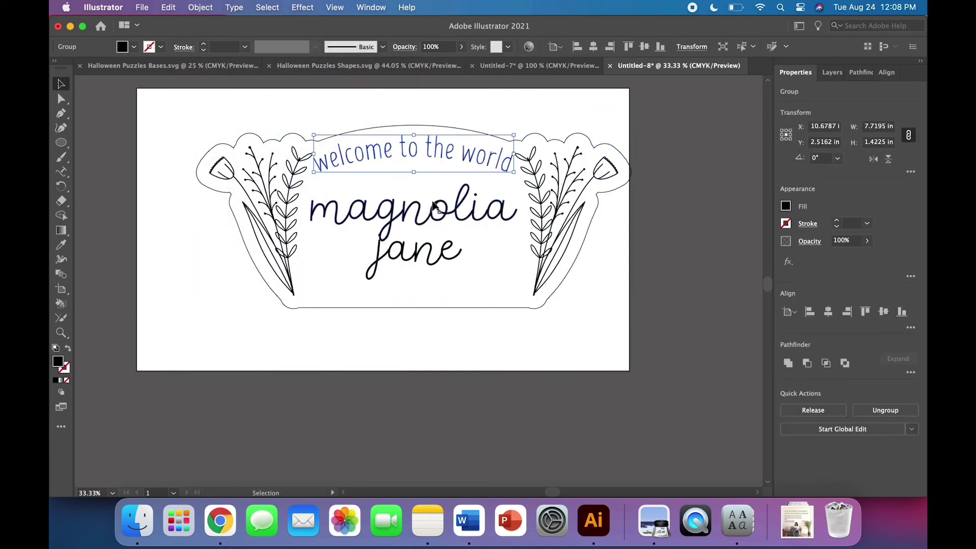
pyautogui.click(462, 334)
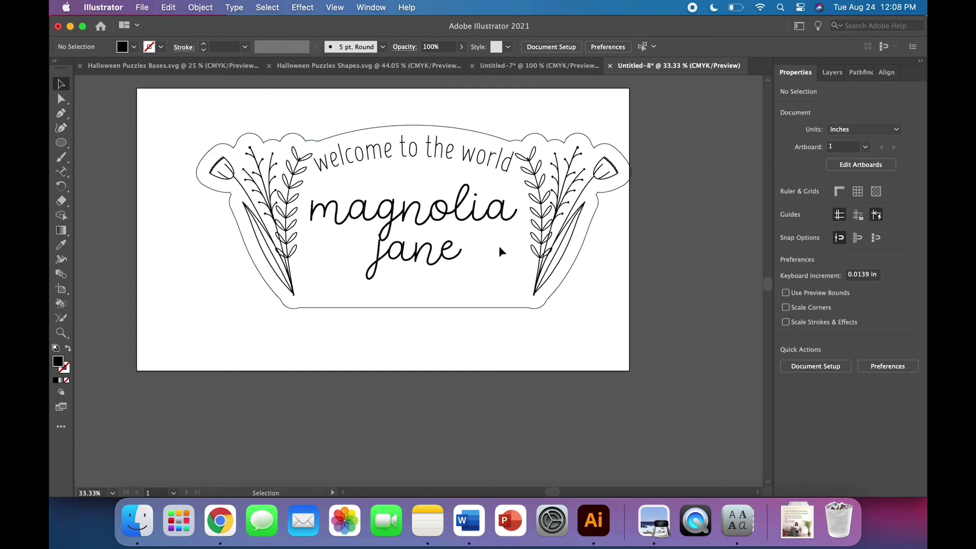
# Scale the whole artwork to 18 in wide and reposition it on the artboard.
pyautogui.click(567, 275)
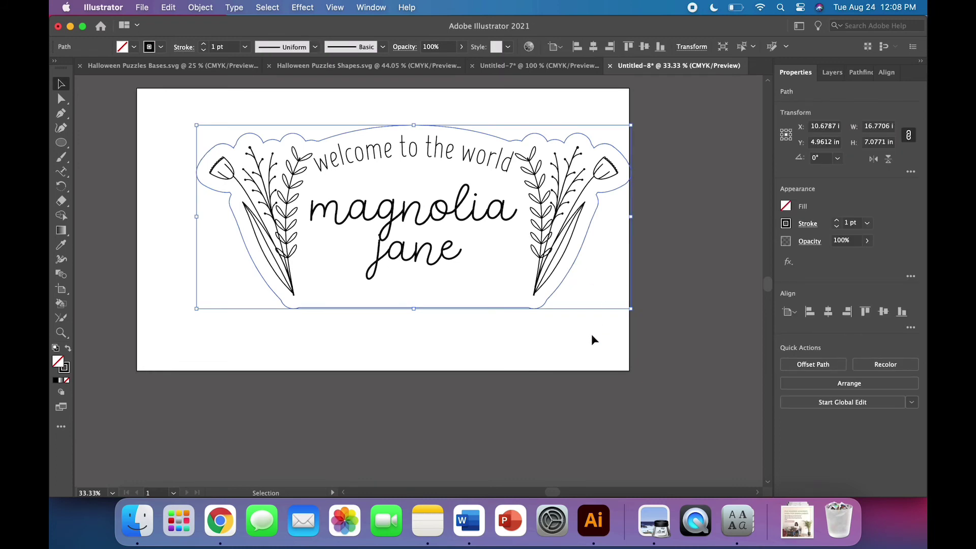
pyautogui.press('super+a')
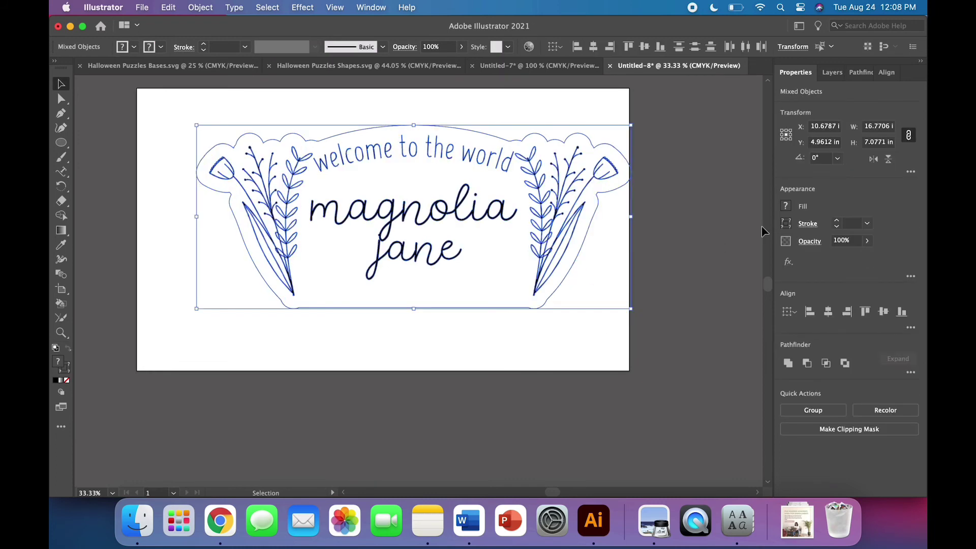
pyautogui.doubleClick(876, 126)
pyautogui.write('18')
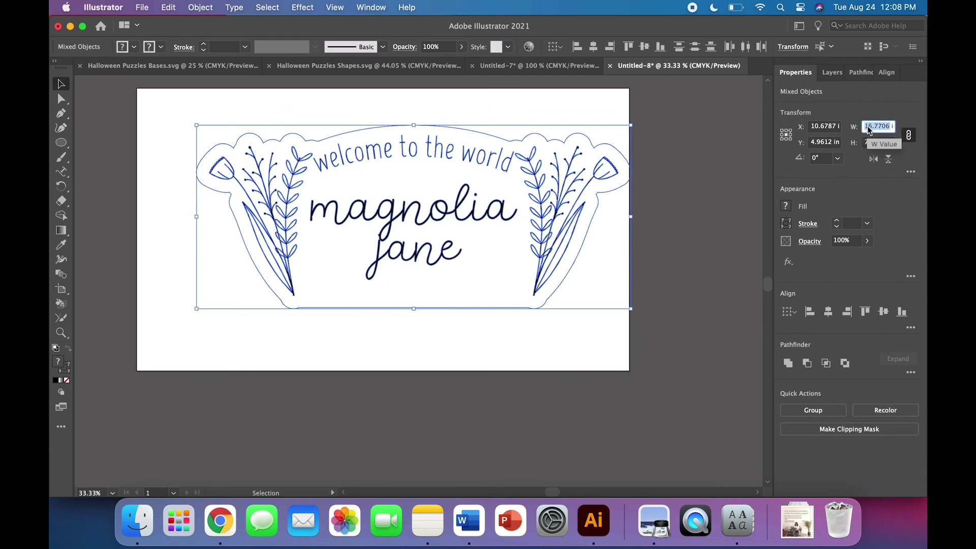
pyautogui.press('Return')
pyautogui.moveTo(561, 226); pyautogui.dragTo(534, 238)
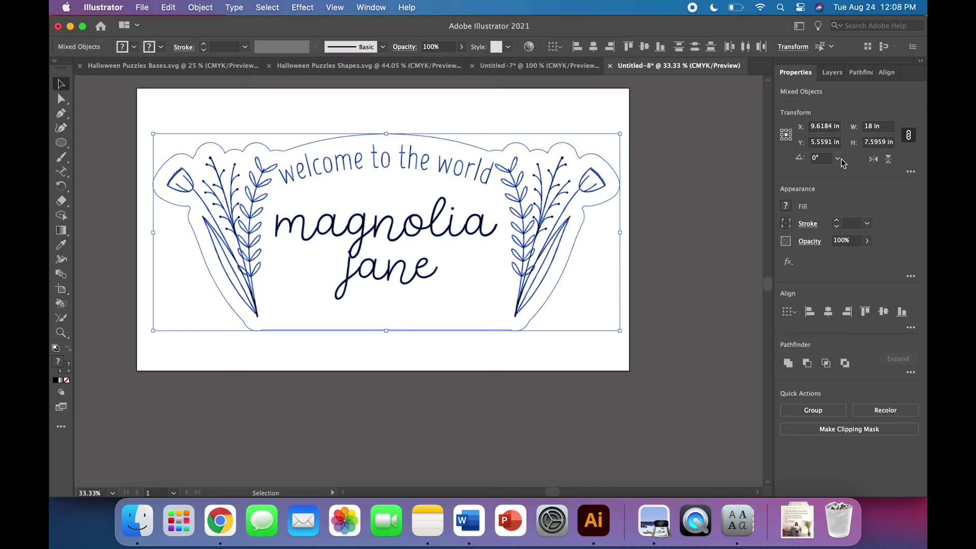
# Scale the artwork down to 6 in wide by 2.532 in tall.
pyautogui.doubleClick(870, 128)
pyautogui.write('6')
pyautogui.press('Tab')
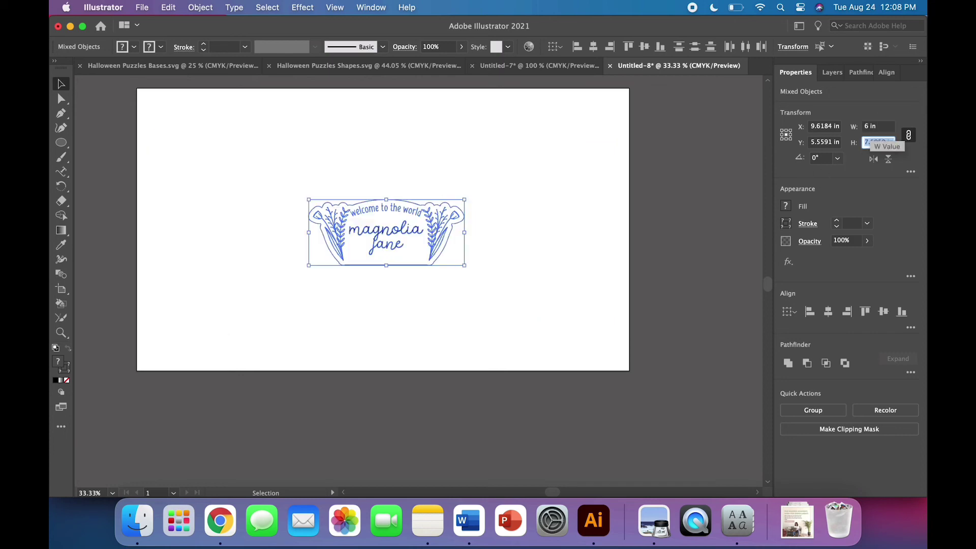
pyautogui.press('super+1')
pyautogui.press('super+equal')
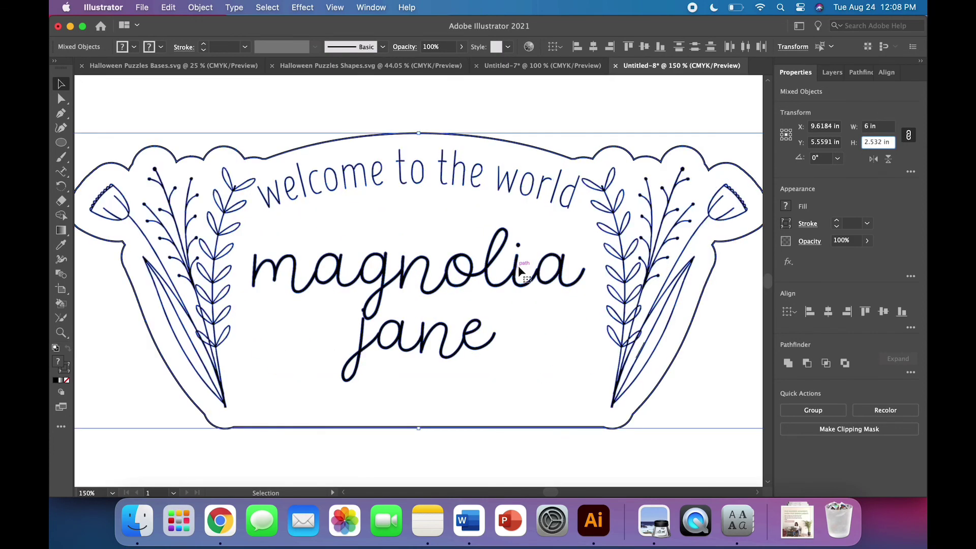
# Draw a 0.2 in circle near 'world' and shrink it to 0.15 in.
pyautogui.click(221, 110)
pyautogui.click(65, 144)
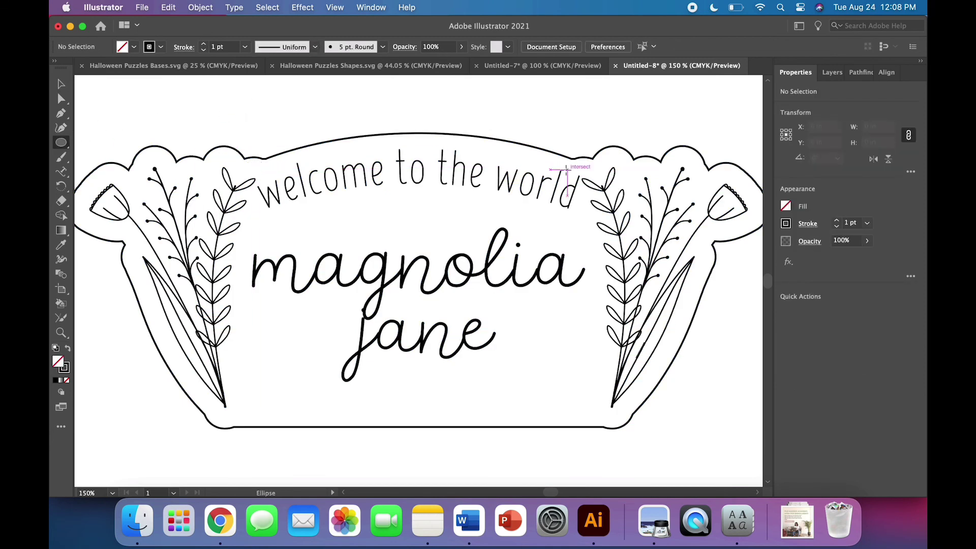
pyautogui.click(597, 169)
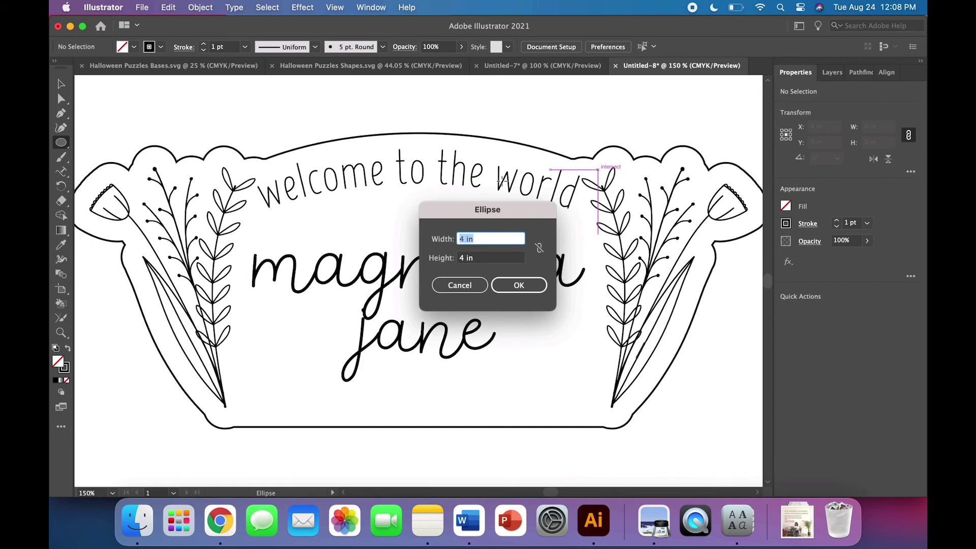
pyautogui.write('.2')
pyautogui.press('Tab')
pyautogui.write('.2')
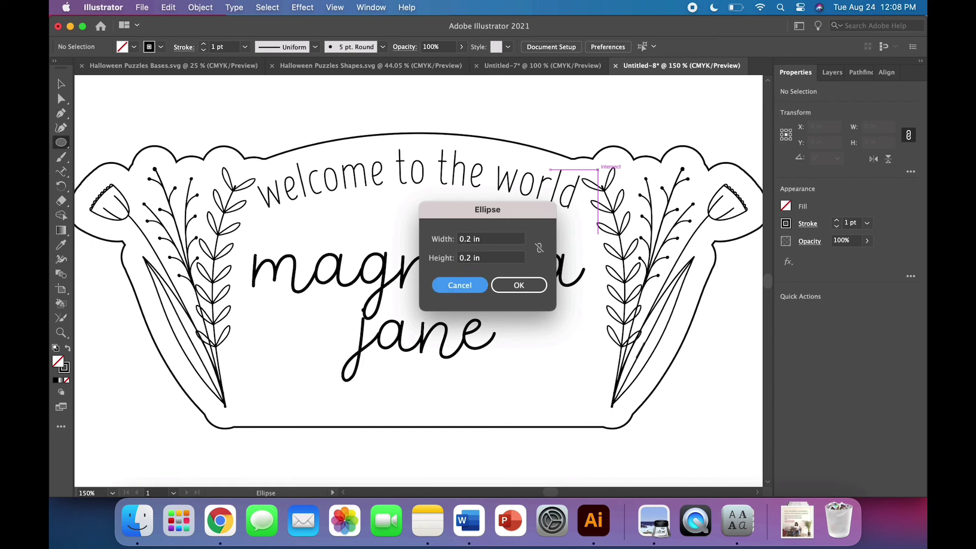
pyautogui.press('Return')
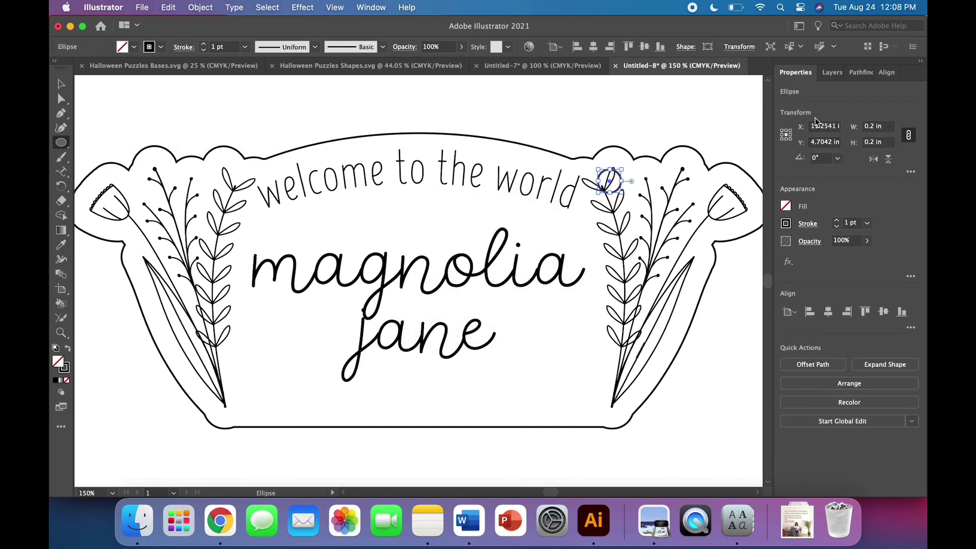
pyautogui.click(870, 127)
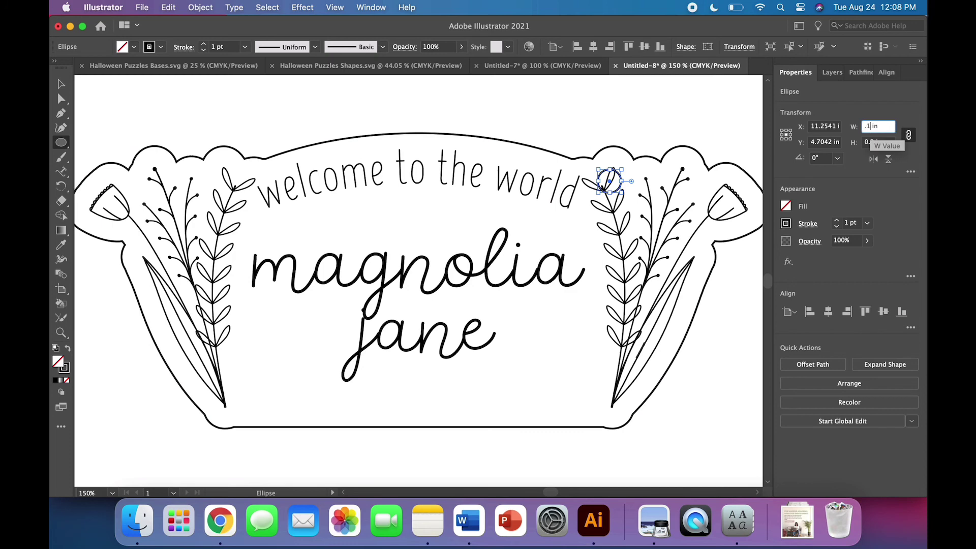
pyautogui.write('.15')
pyautogui.press('Tab')
# Place the circle atop the right sprig, paste a copy onto the left sprig, and group both.
pyautogui.click(61, 84)
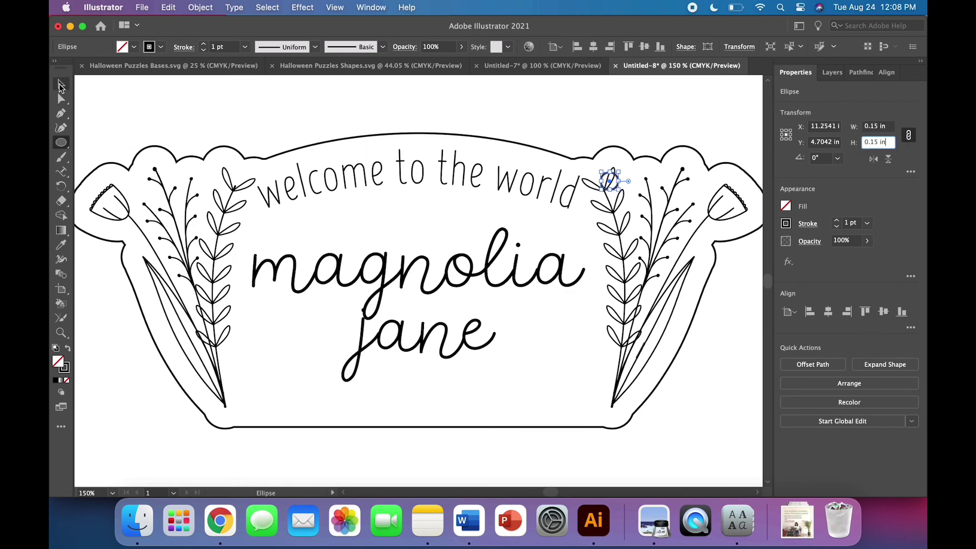
pyautogui.moveTo(610, 184); pyautogui.dragTo(631, 179)
pyautogui.hotkey('ctrl', 'v')
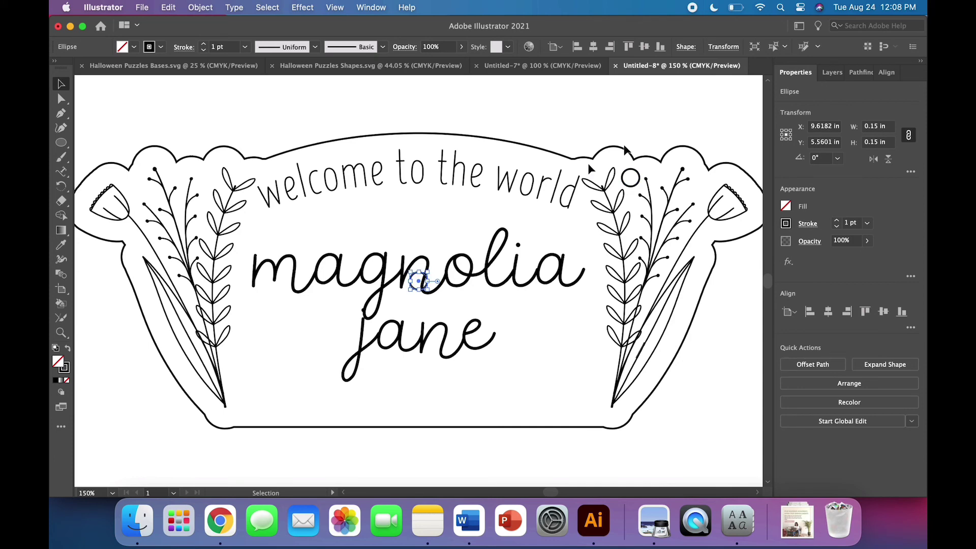
pyautogui.moveTo(419, 279); pyautogui.dragTo(206, 179)
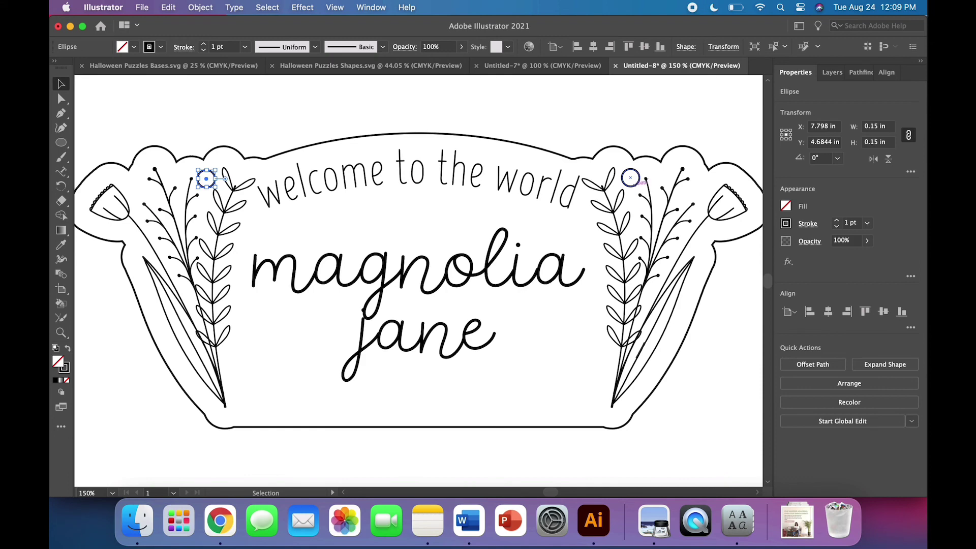
pyautogui.keyDown('shift'); pyautogui.click(635, 188); pyautogui.keyUp('shift')
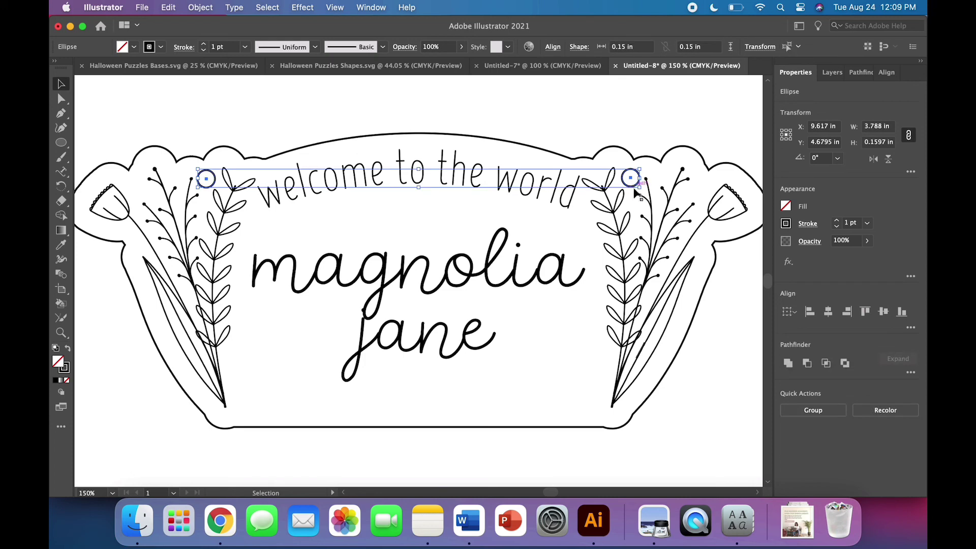
pyautogui.click(198, 12)
pyautogui.click(209, 74)
# Select all the sign artwork and align it to a common horizontal centre.
pyautogui.click(213, 109)
pyautogui.press('super+a')
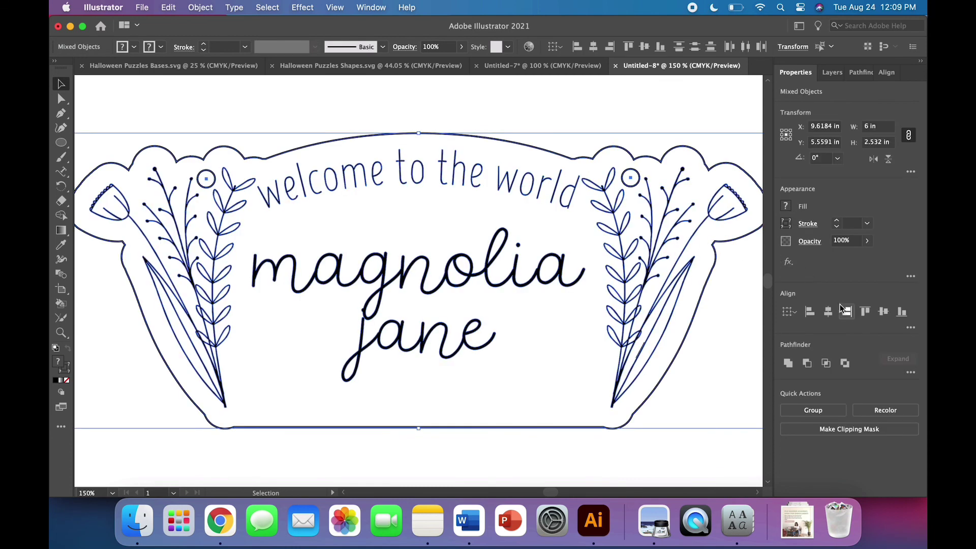
pyautogui.click(828, 311)
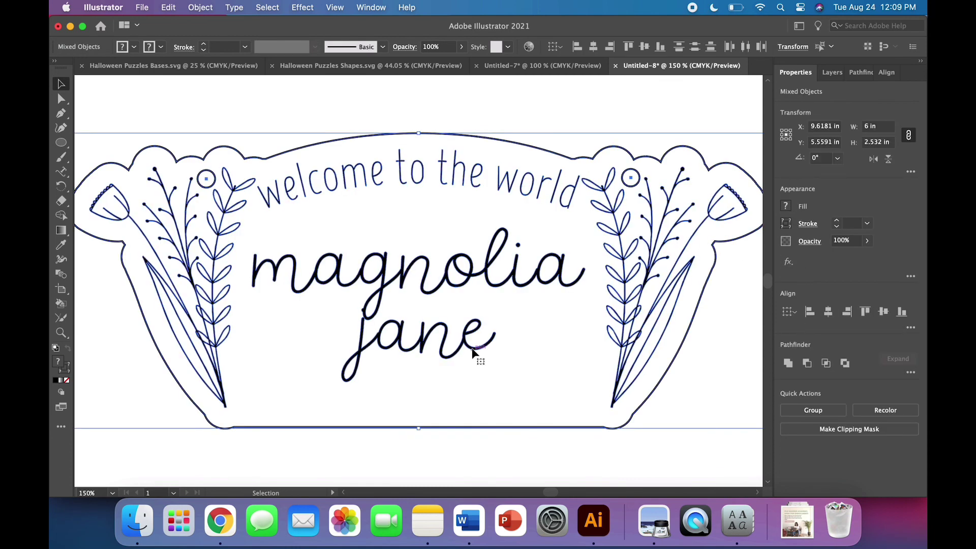
pyautogui.click(504, 394)
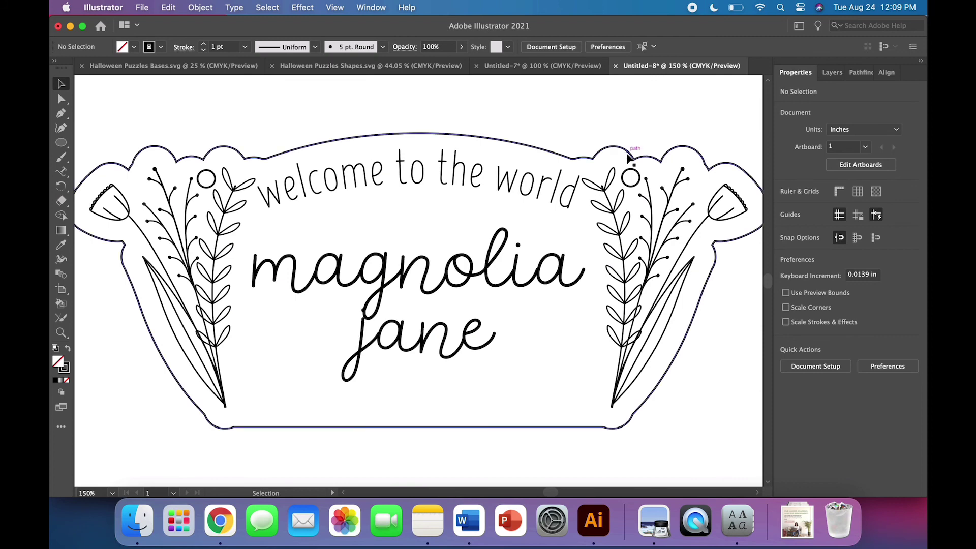
pyautogui.click(631, 177)
pyautogui.press('super+minus')
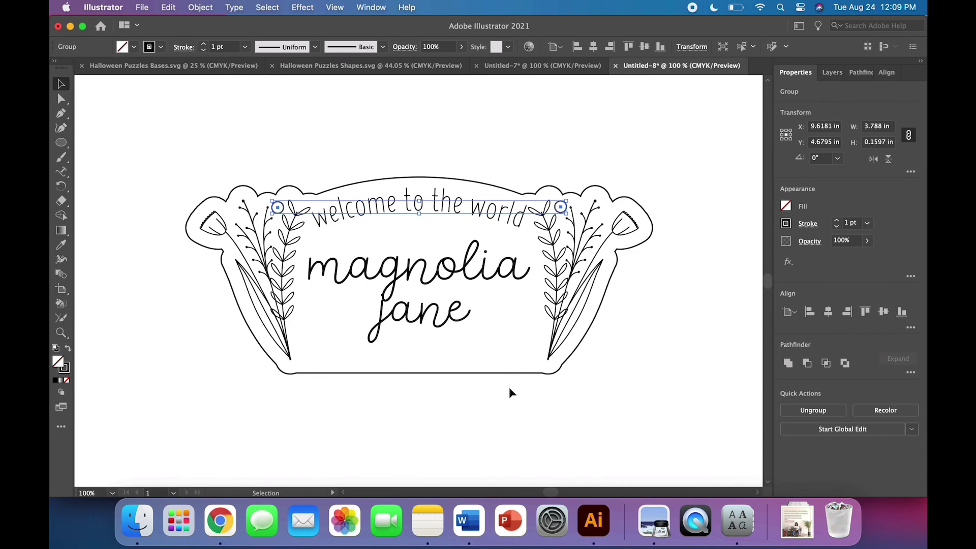
pyautogui.click(510, 391)
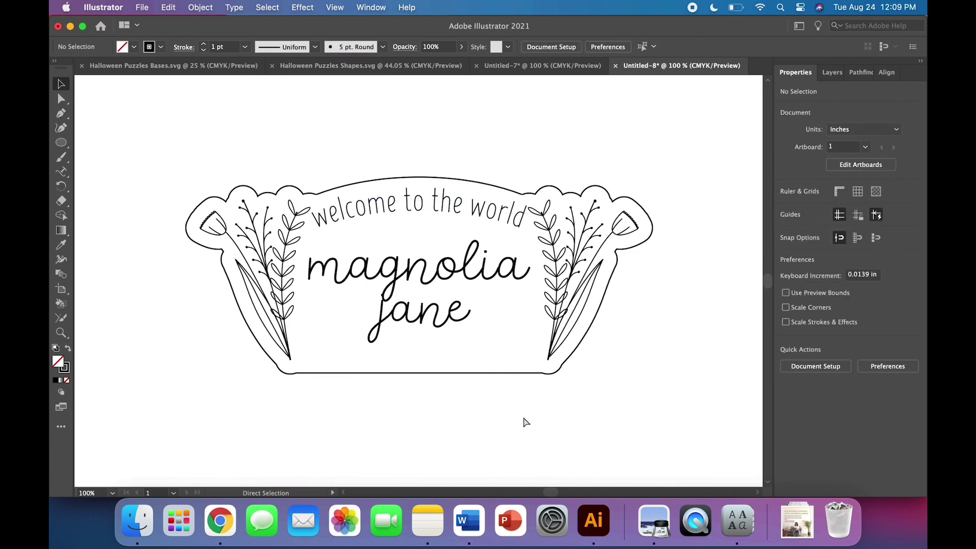
# Save the document as 'Magnolia Jane Floral Bassinet Sign.ai' with default Illustrator options.
pyautogui.press('super+shift+s')
pyautogui.write('Magn')
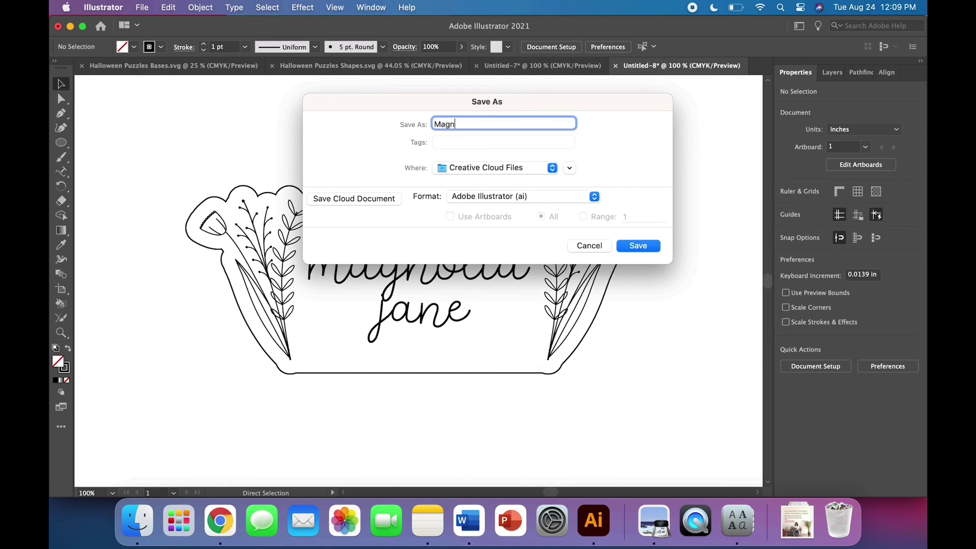
pyautogui.write('olia Jane Floral Bassinet Sign')
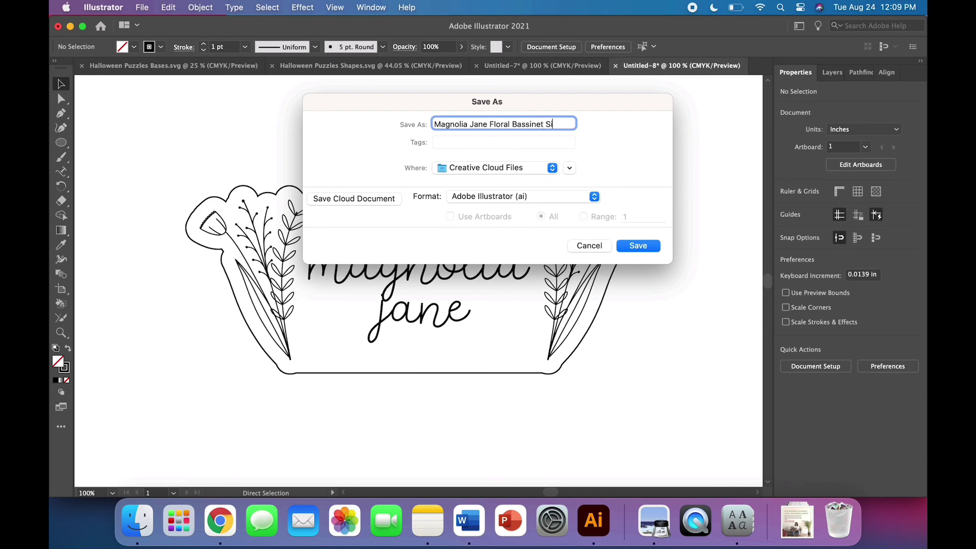
pyautogui.press('Return')
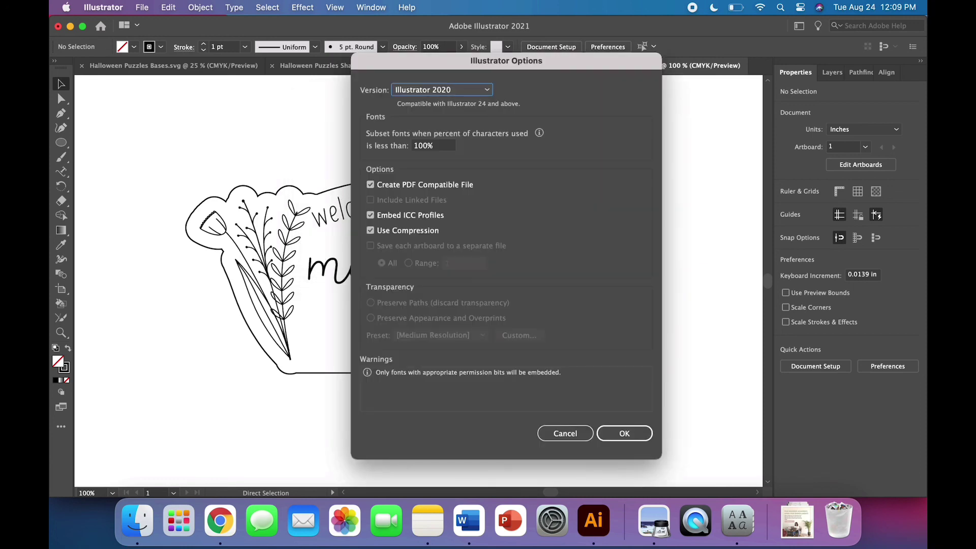
pyautogui.press('Return')
# Save the sign as 'Magnolia Jane Floral Bassinet Sign.svg' in SVG format, accepting the default SVG 1.0 options.
pyautogui.click(141, 8)
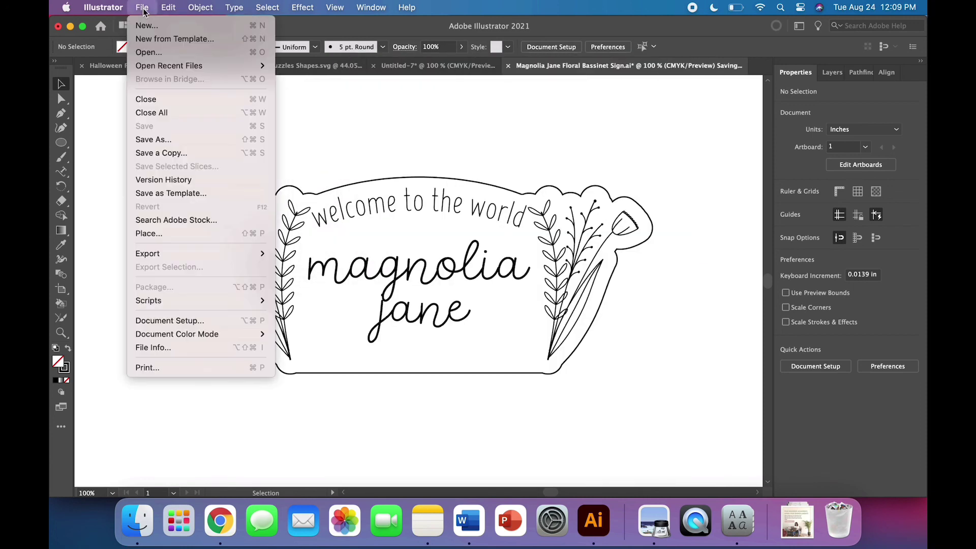
pyautogui.click(170, 139)
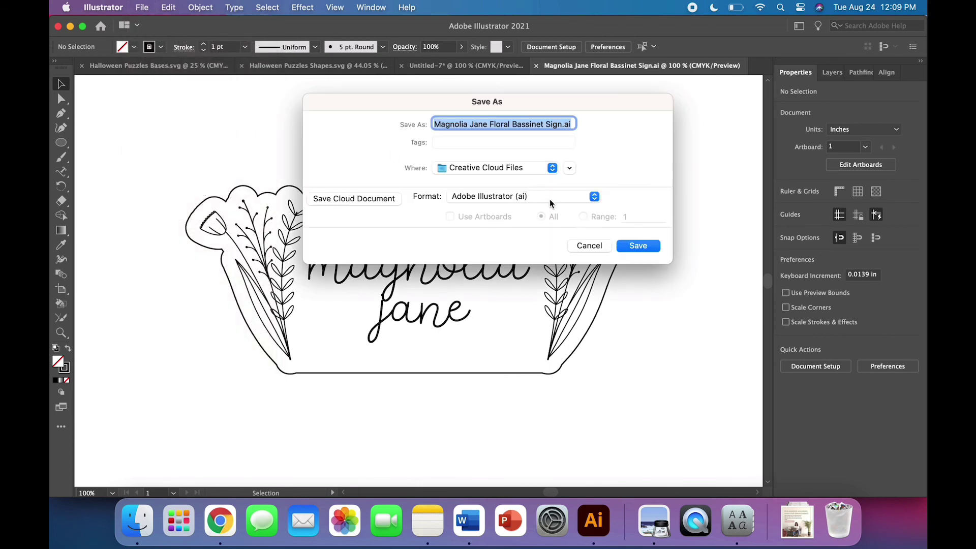
pyautogui.click(550, 200)
pyautogui.click(553, 266)
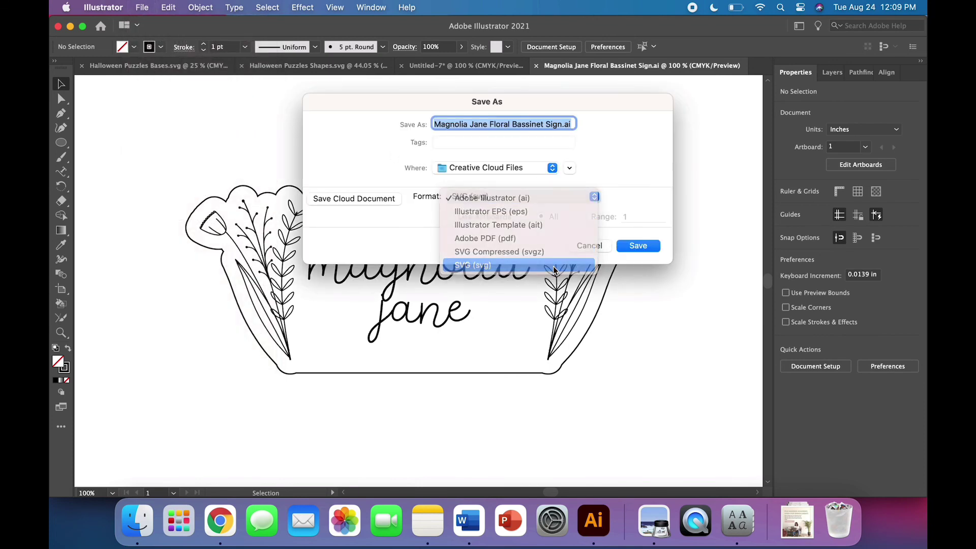
pyautogui.click(636, 249)
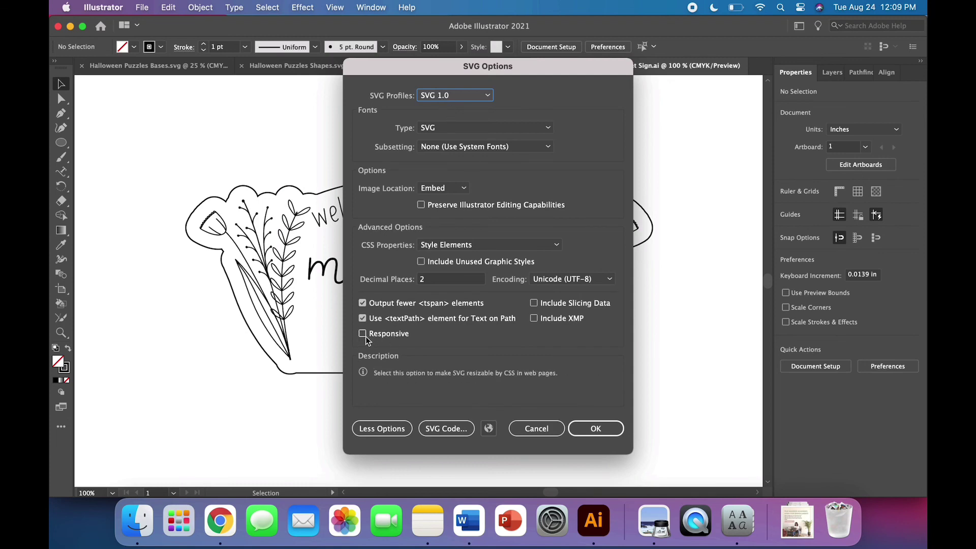
pyautogui.click(603, 425)
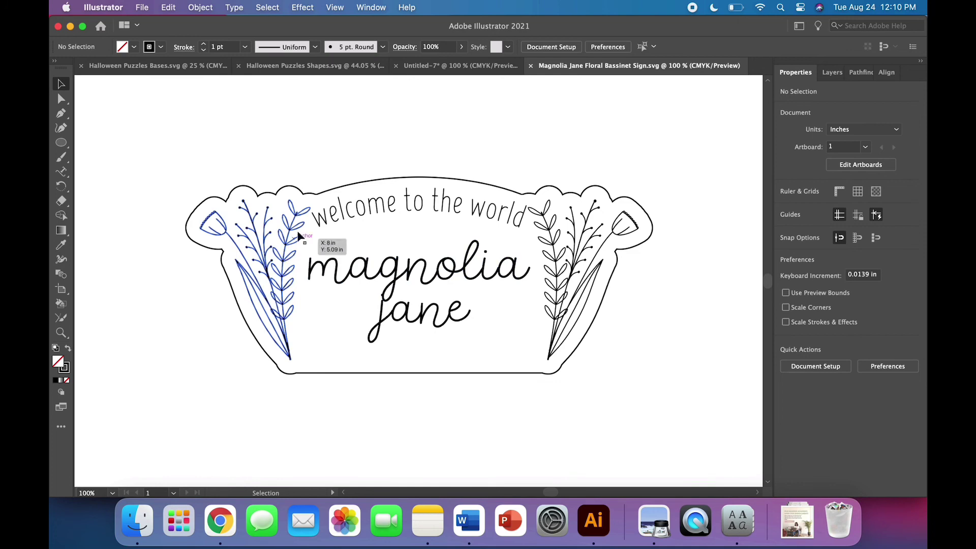
pyautogui.click(339, 222)
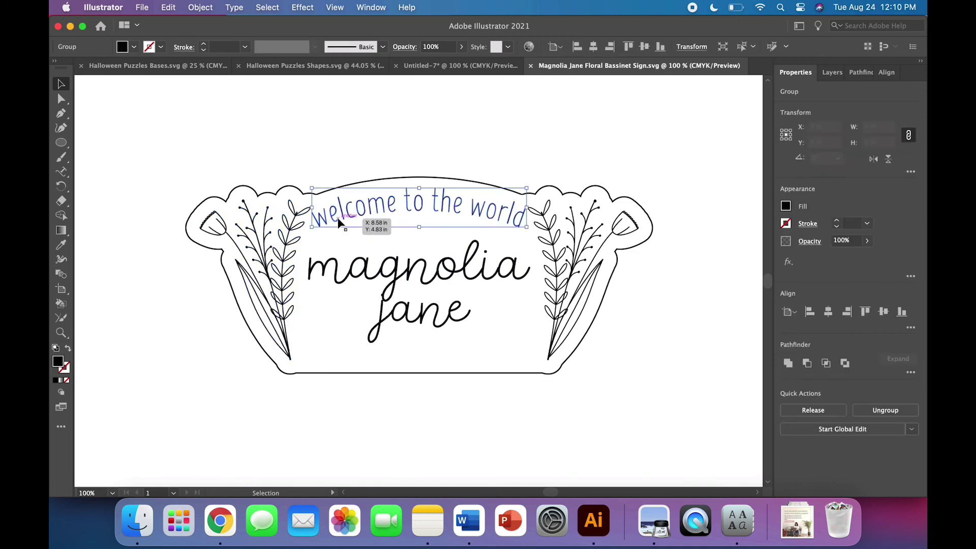
pyautogui.click(290, 242)
pyautogui.click(344, 275)
pyautogui.click(386, 279)
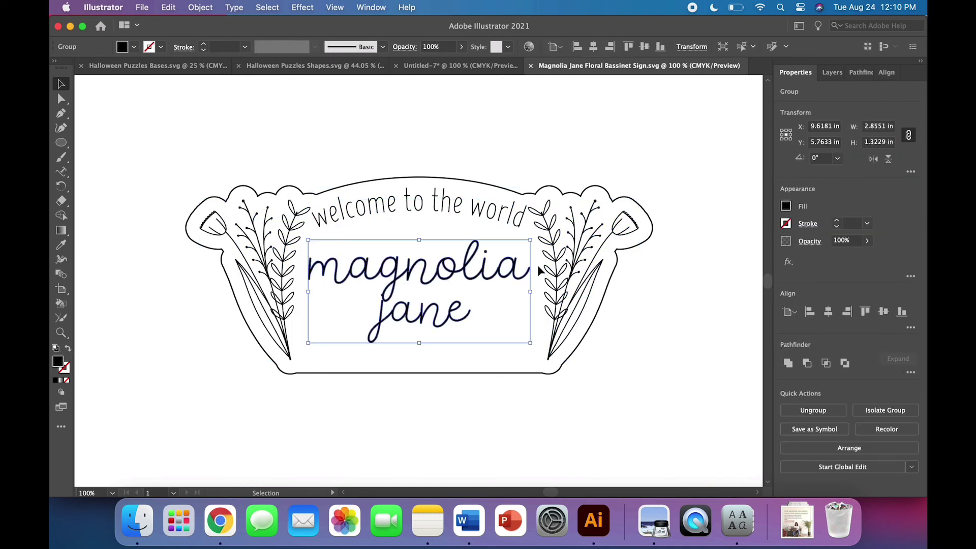
pyautogui.click(158, 158)
pyautogui.click(199, 210)
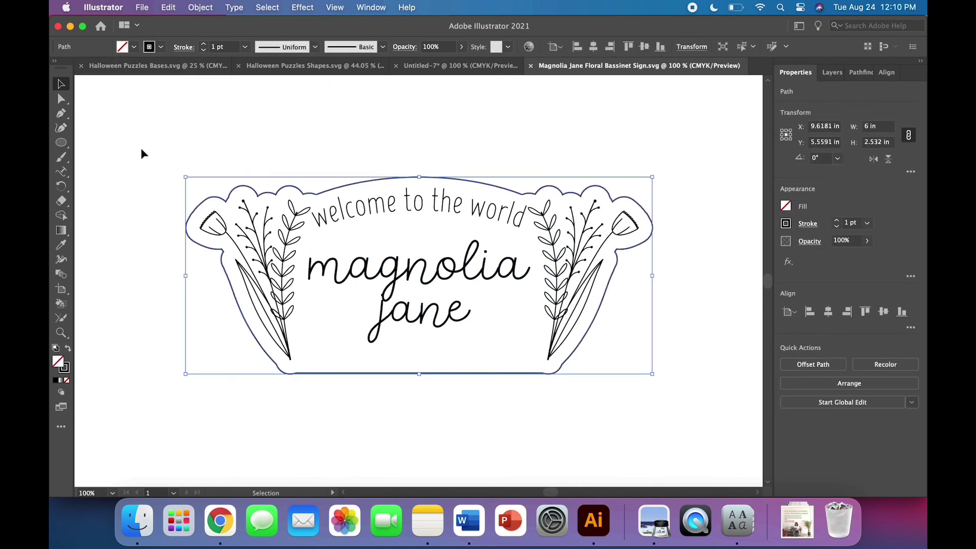
pyautogui.click(666, 336)
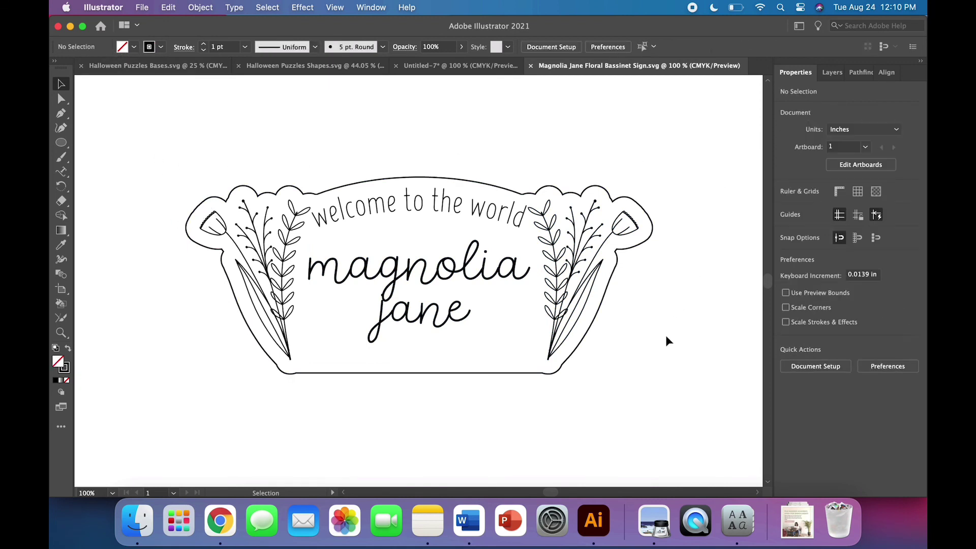